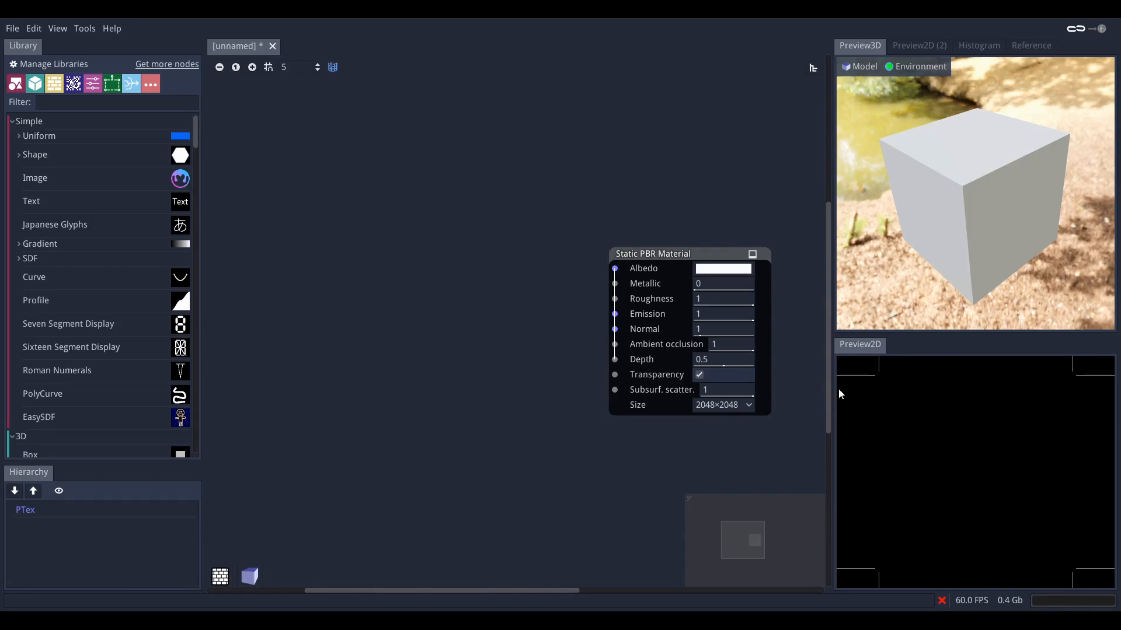
- Add a Gradient node and connect its output to the Albedo input of the Static PBR Material
middle_drag(366, 287, 376, 283)
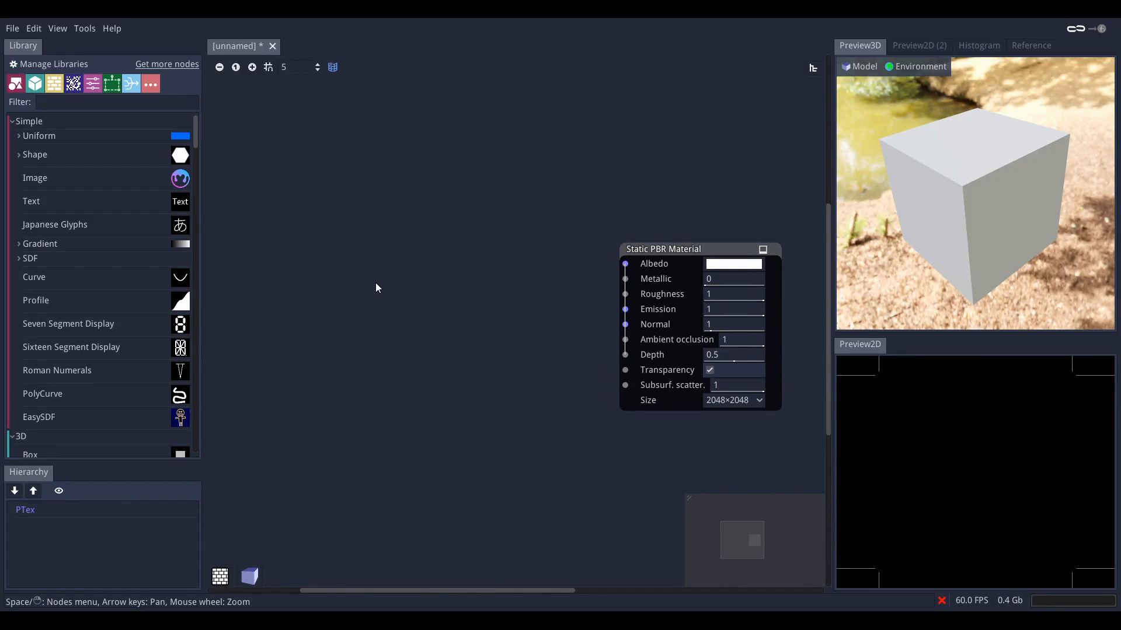
right_click(358, 267)
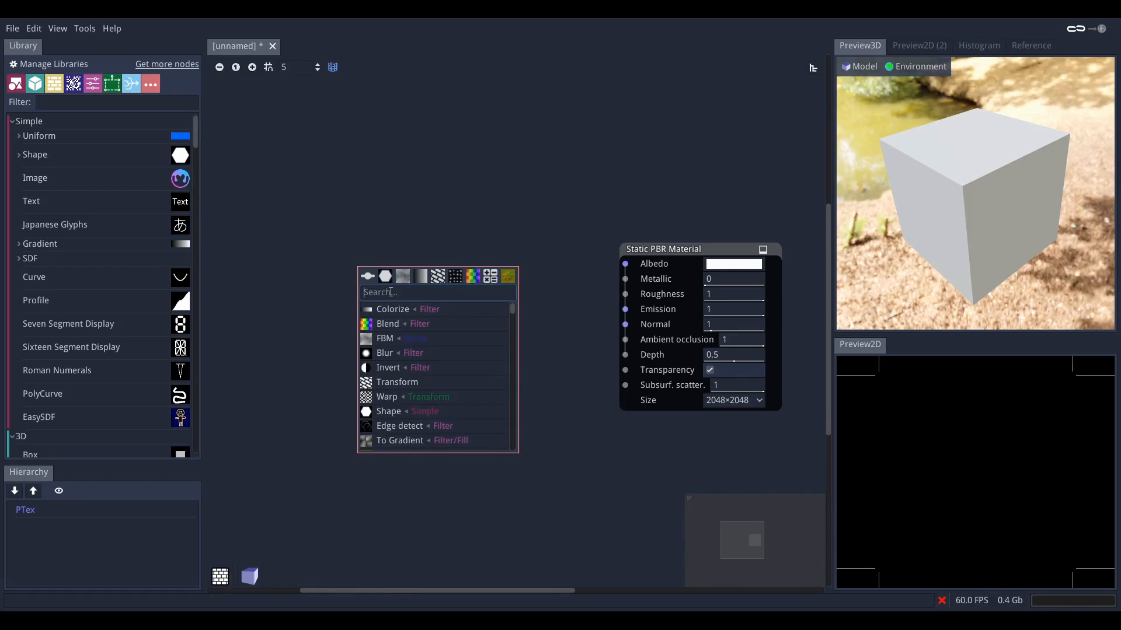
text(grad)
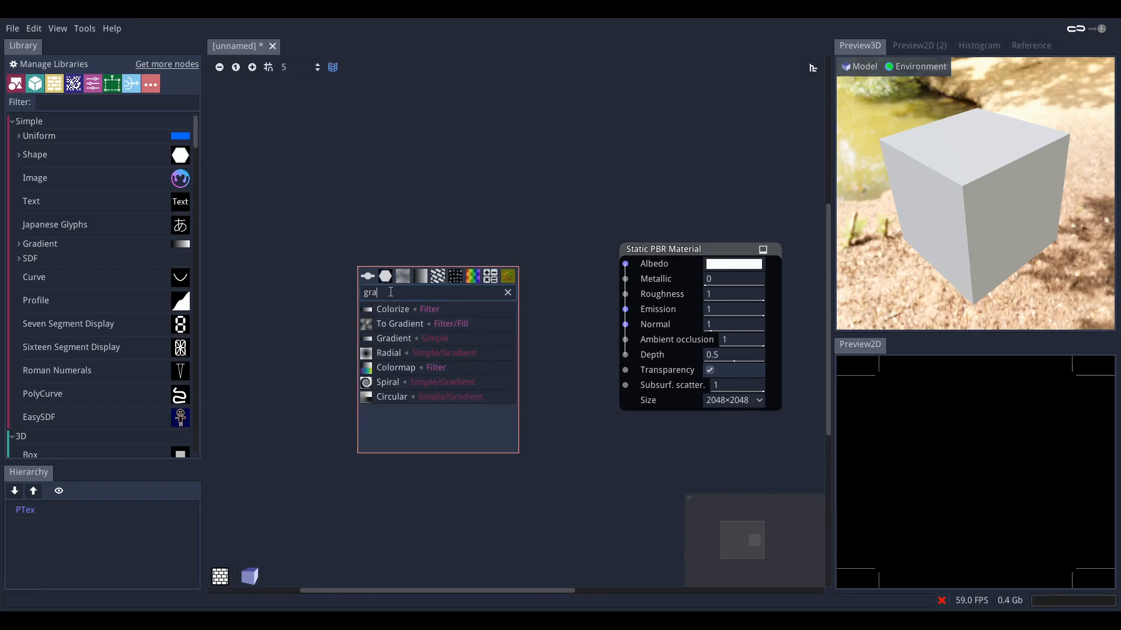
click(412, 337)
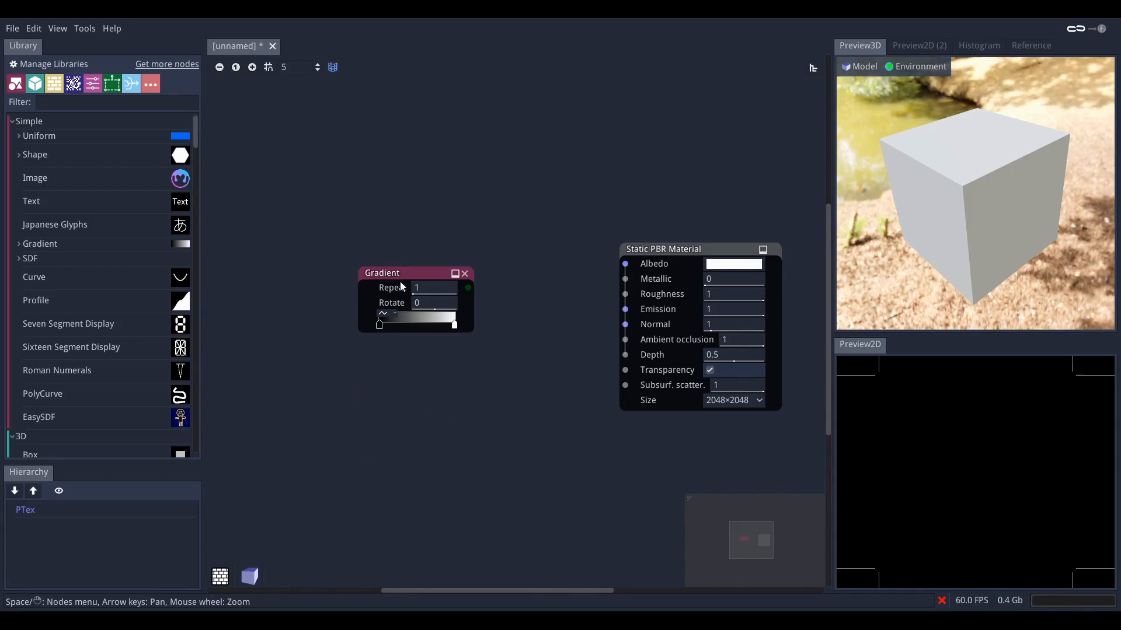
middle_drag(483, 292, 436, 299)
drag(436, 296, 586, 273)
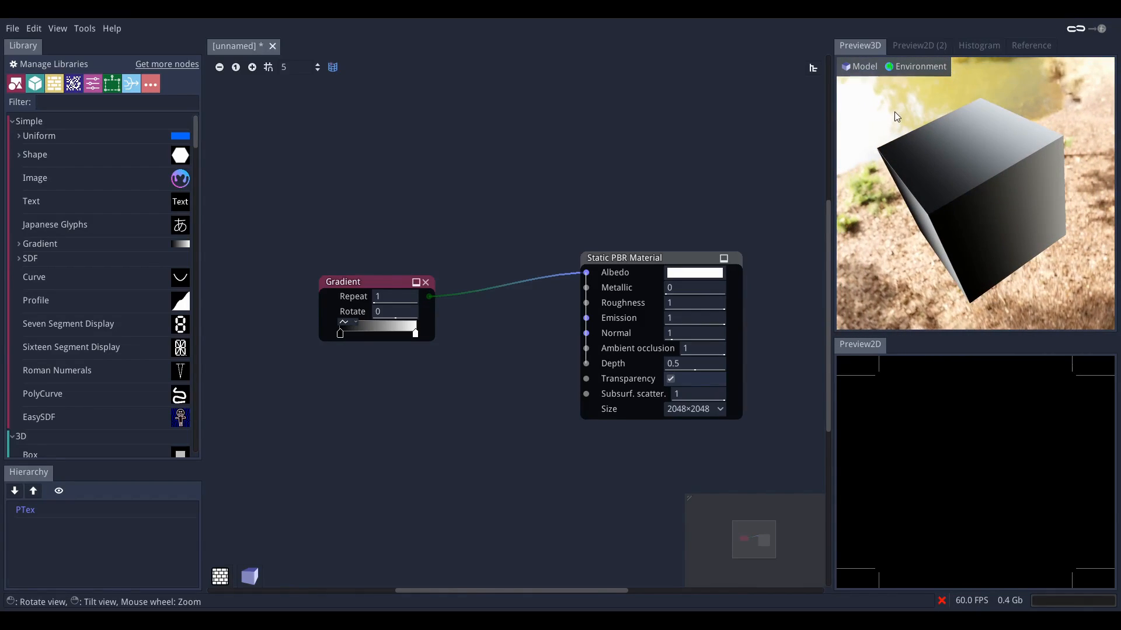
- Switch the 3D preview model to the Plane
click(861, 67)
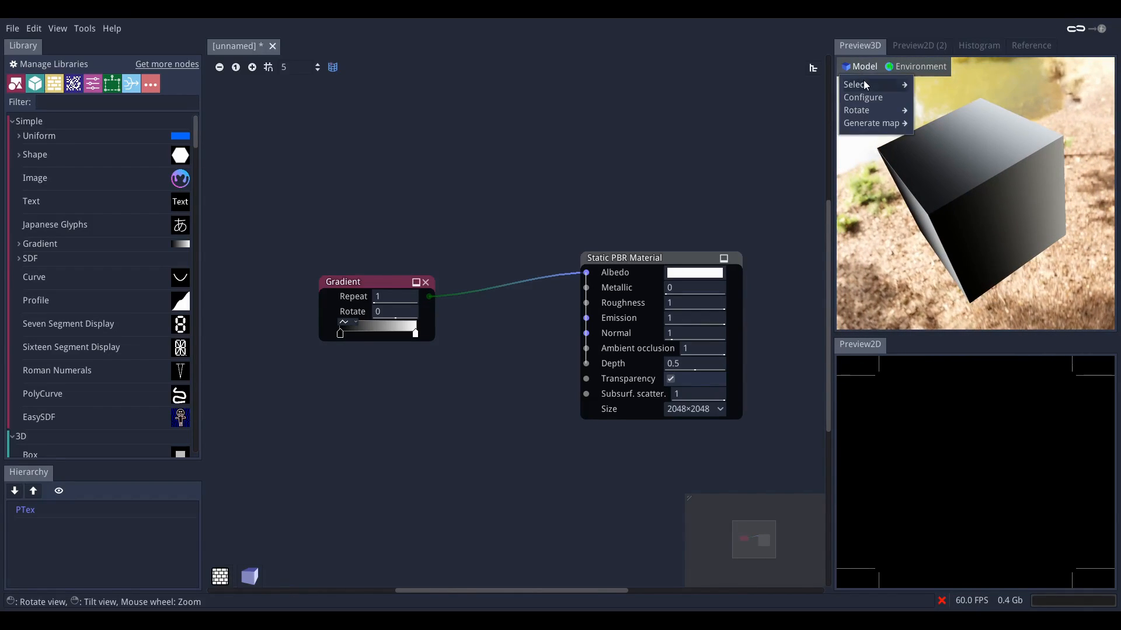
mouse_move(865, 86)
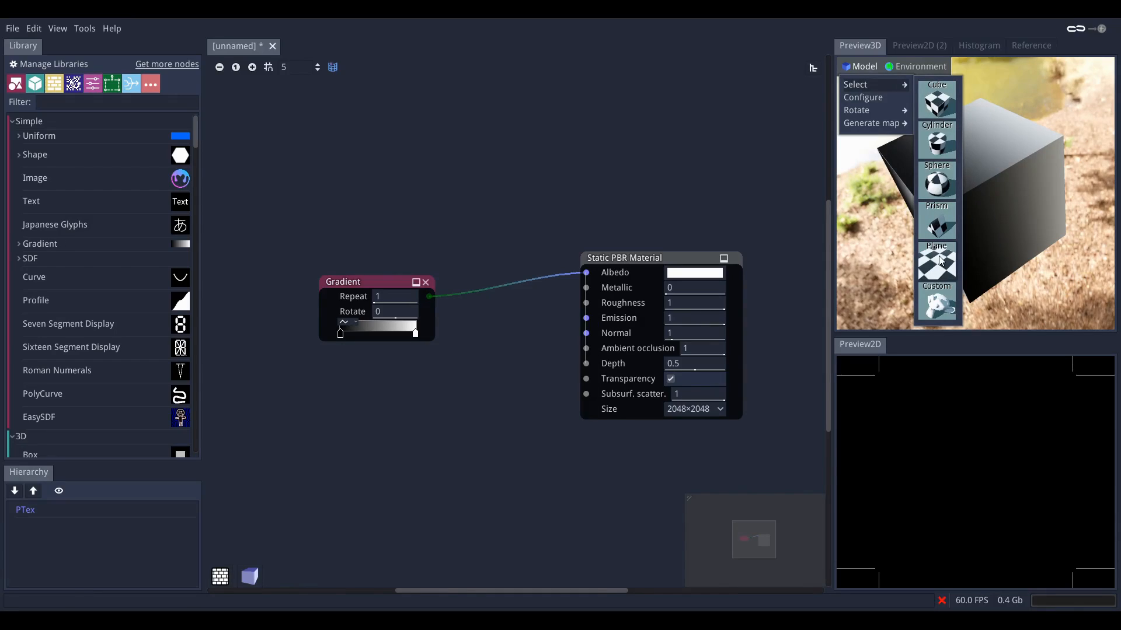
click(937, 216)
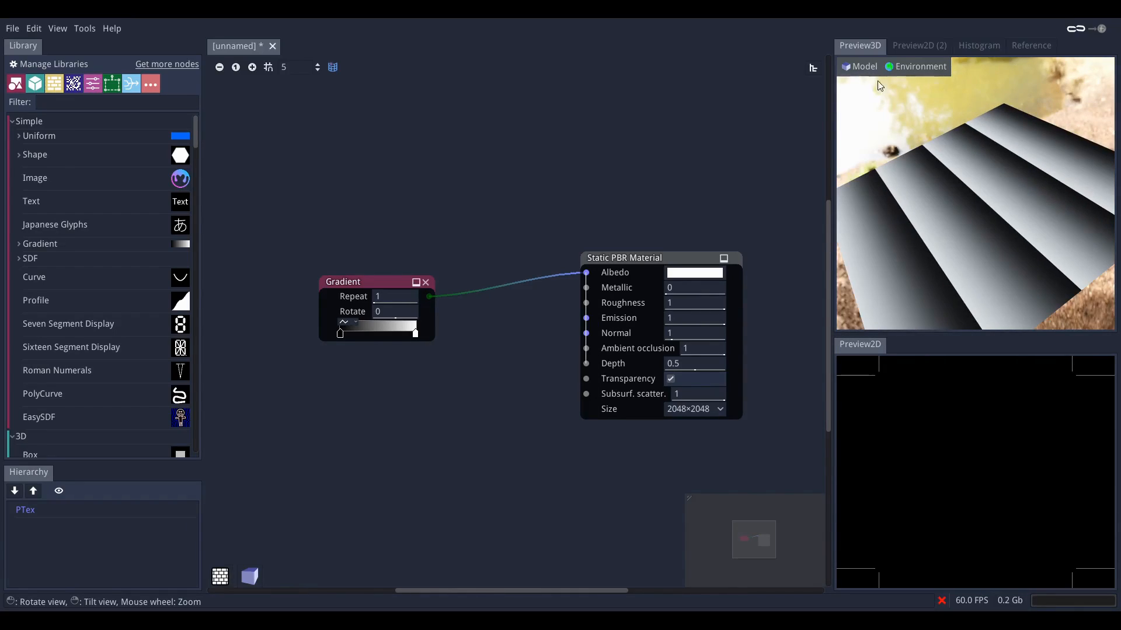
- Configure the preview plane's UV scale to 1 by 1
click(861, 66)
click(870, 100)
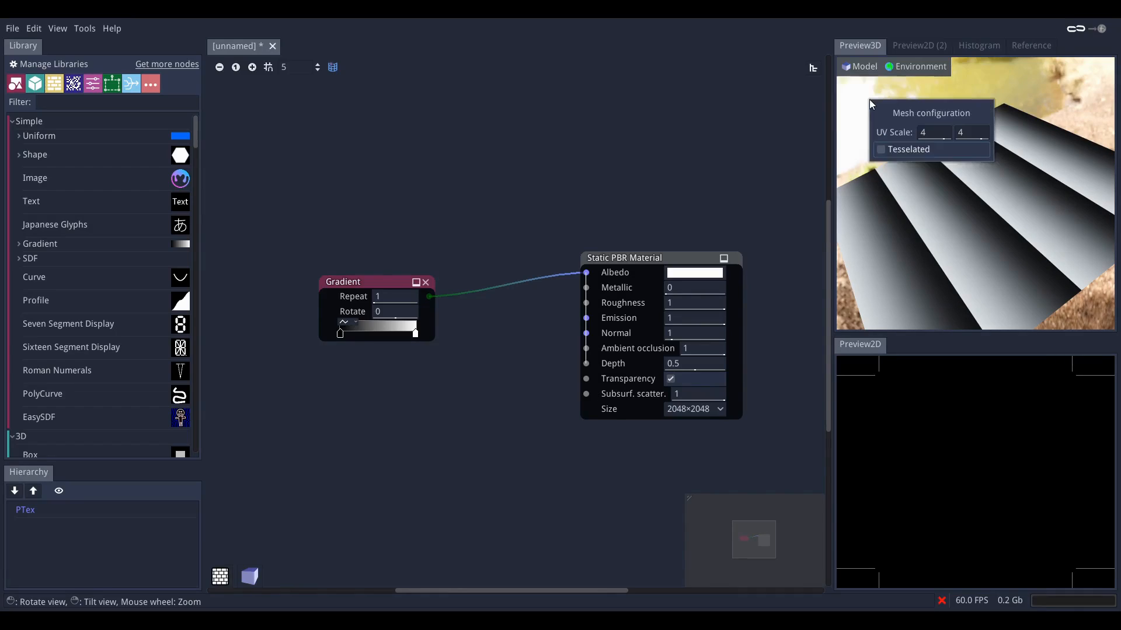
click(946, 129)
text(2)
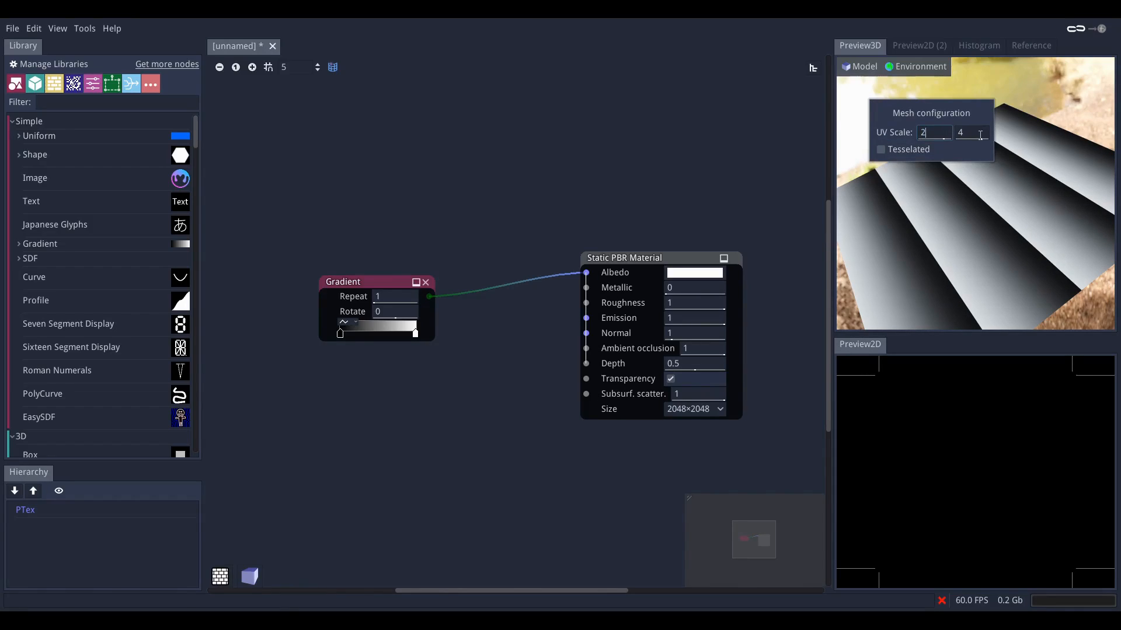
text(1)
key(Return)
click(970, 133)
text(1)
key(Return)
click(969, 195)
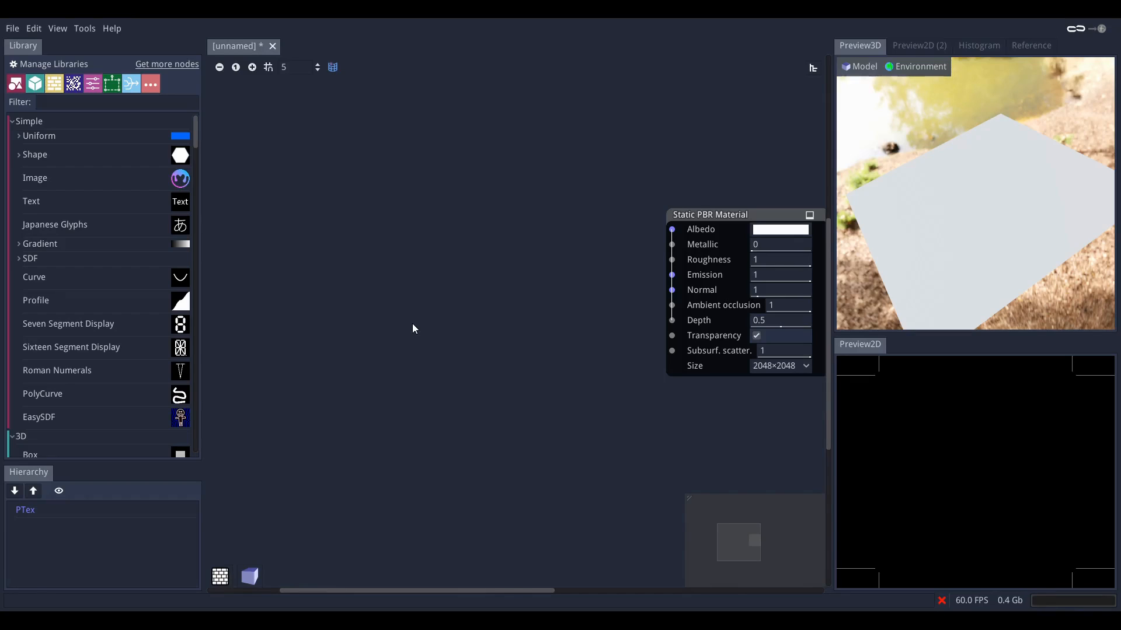
- Add a Shape node well away from the material node and set its shape to Circle
right_click(355, 264)
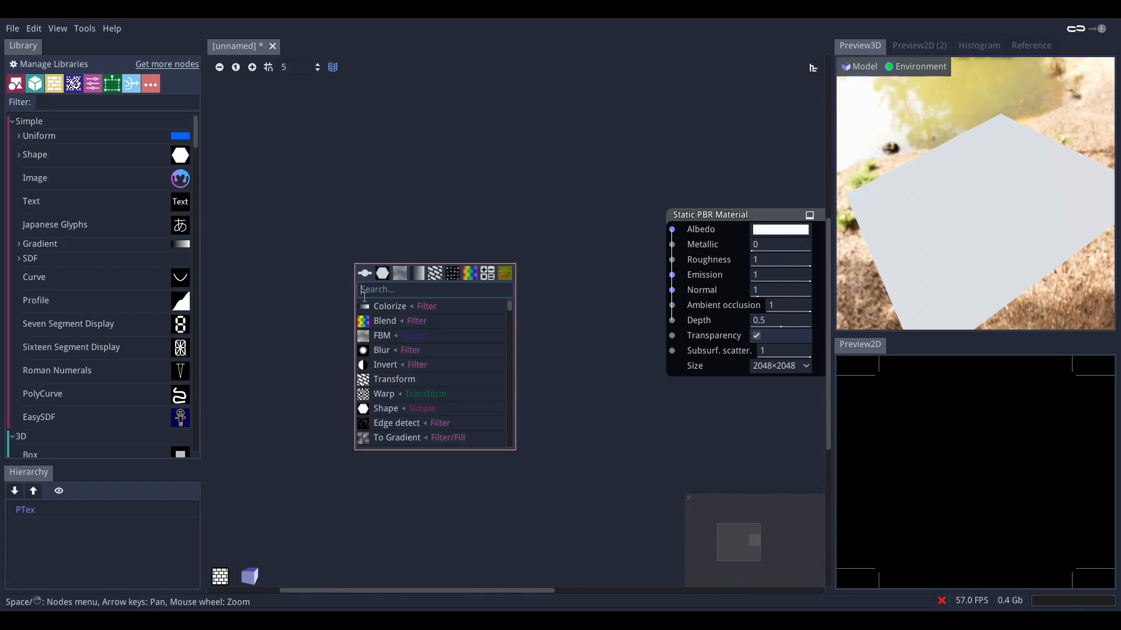
click(386, 409)
drag(369, 272, 298, 256)
click(319, 271)
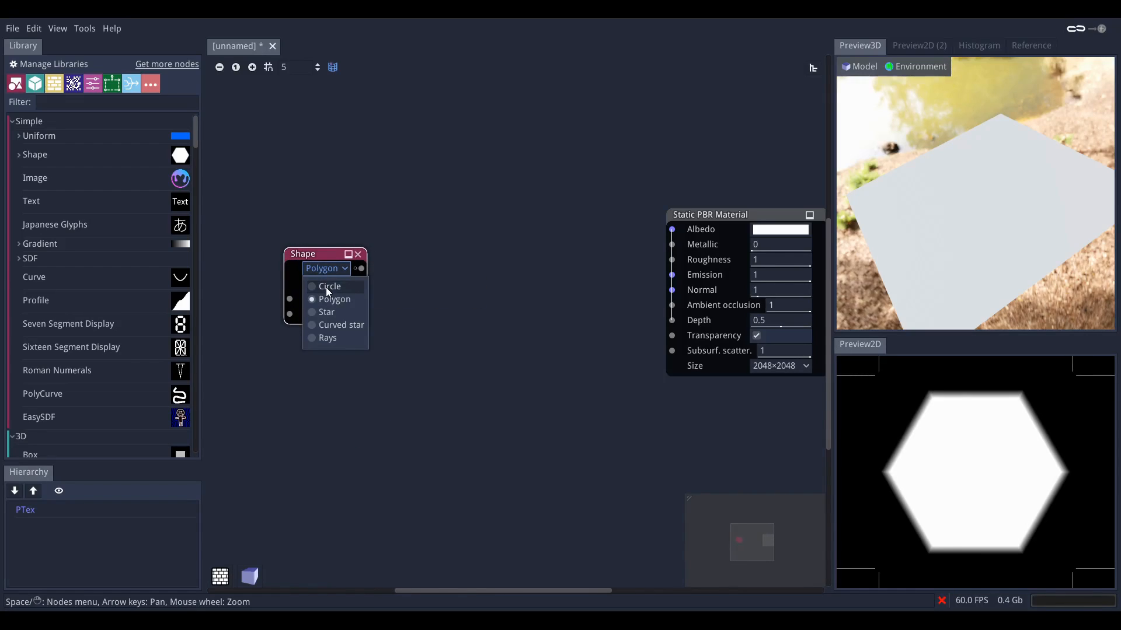
click(327, 287)
- Add a Warp node fed by the Shape node's output and show it in the 2D preview
drag(362, 268, 484, 287)
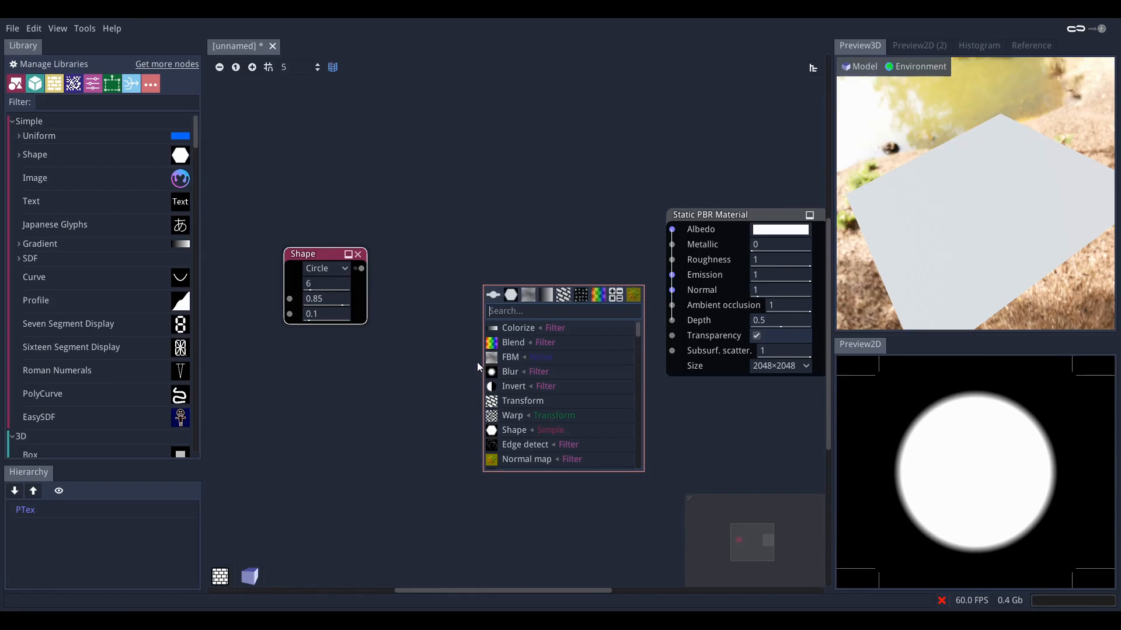
text(war)
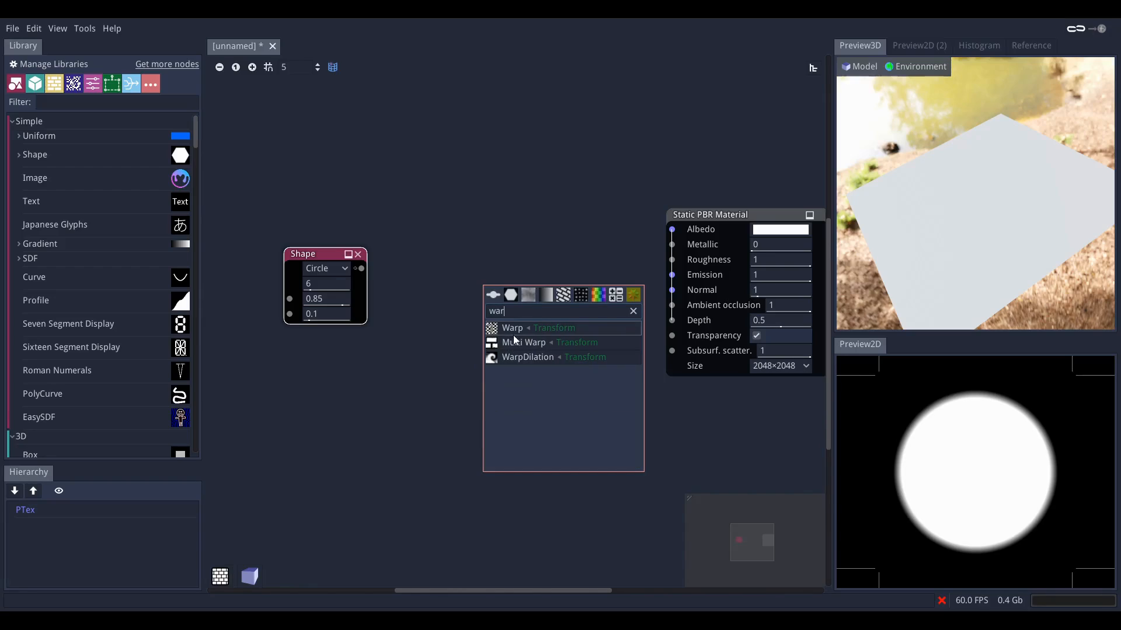
key(Return)
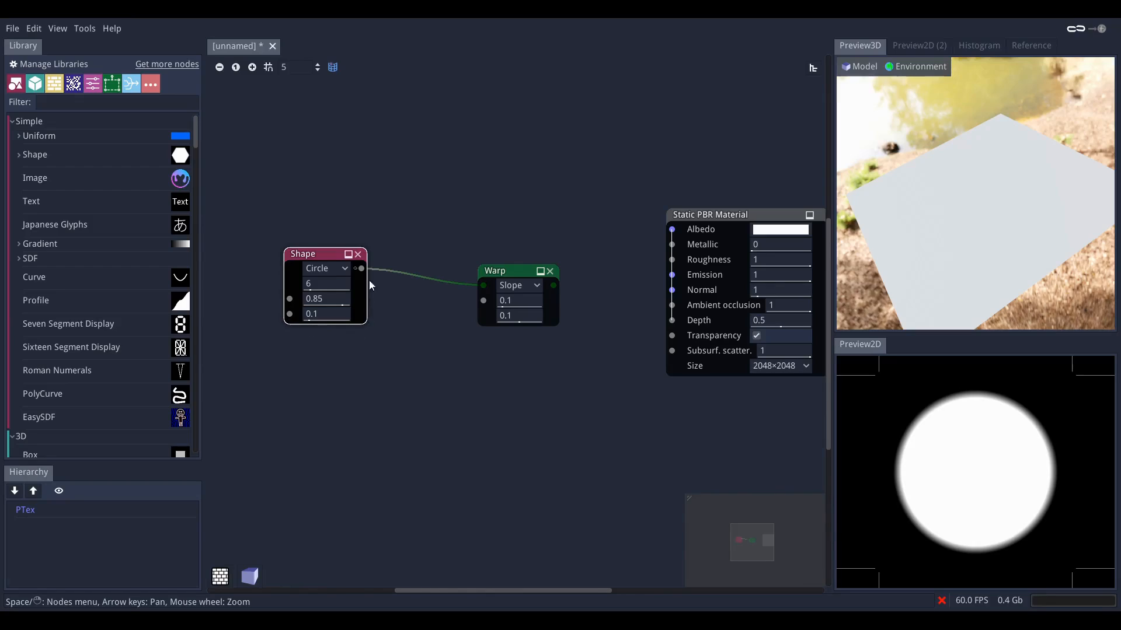
click(493, 270)
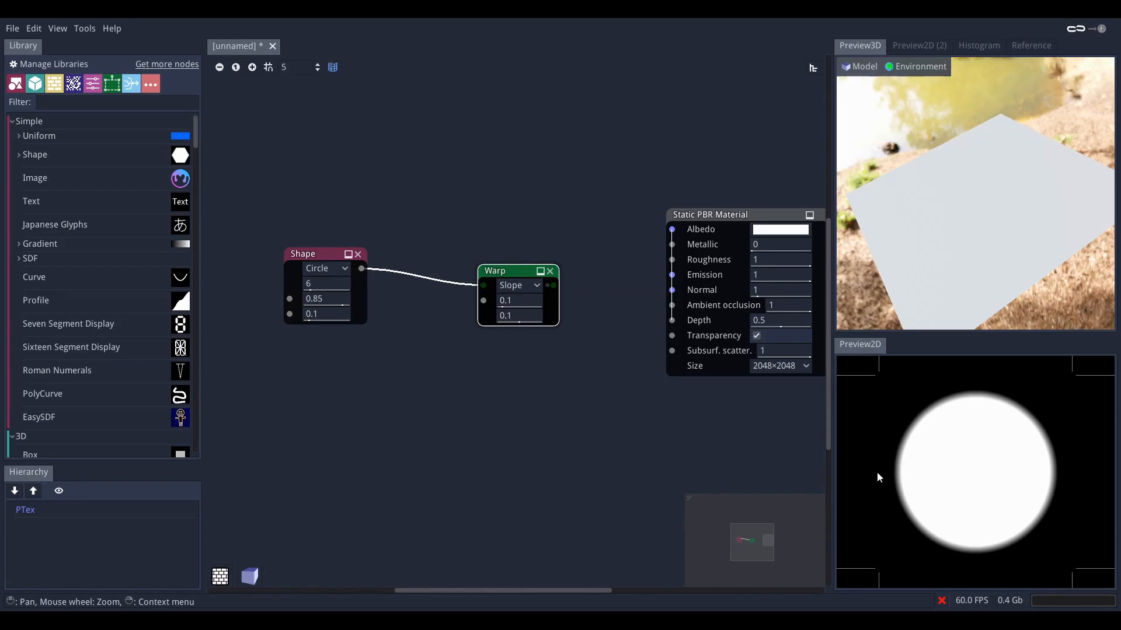
- Feed the Warp node's height map input from a new FBM noise node and place it below the Shape node
middle_drag(486, 358, 510, 341)
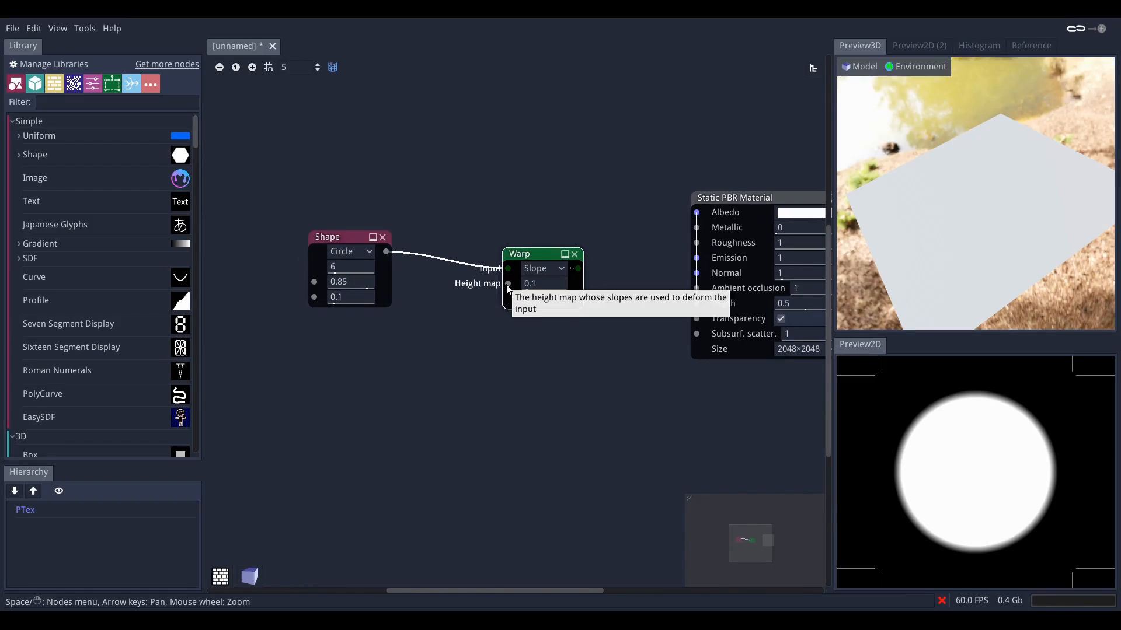
drag(507, 284, 386, 377)
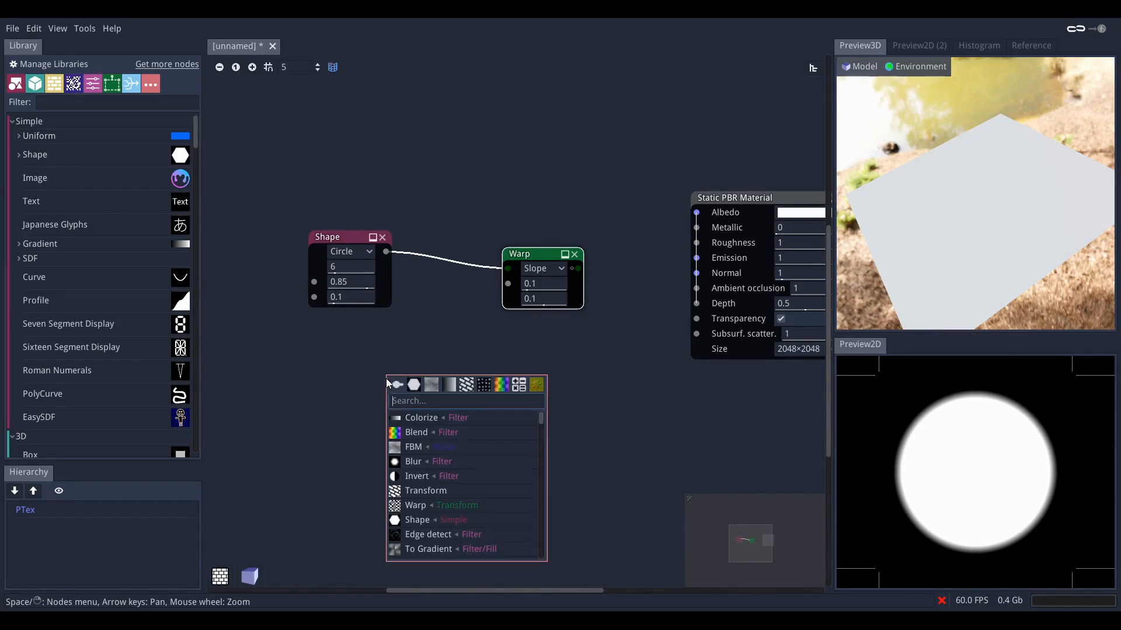
click(414, 447)
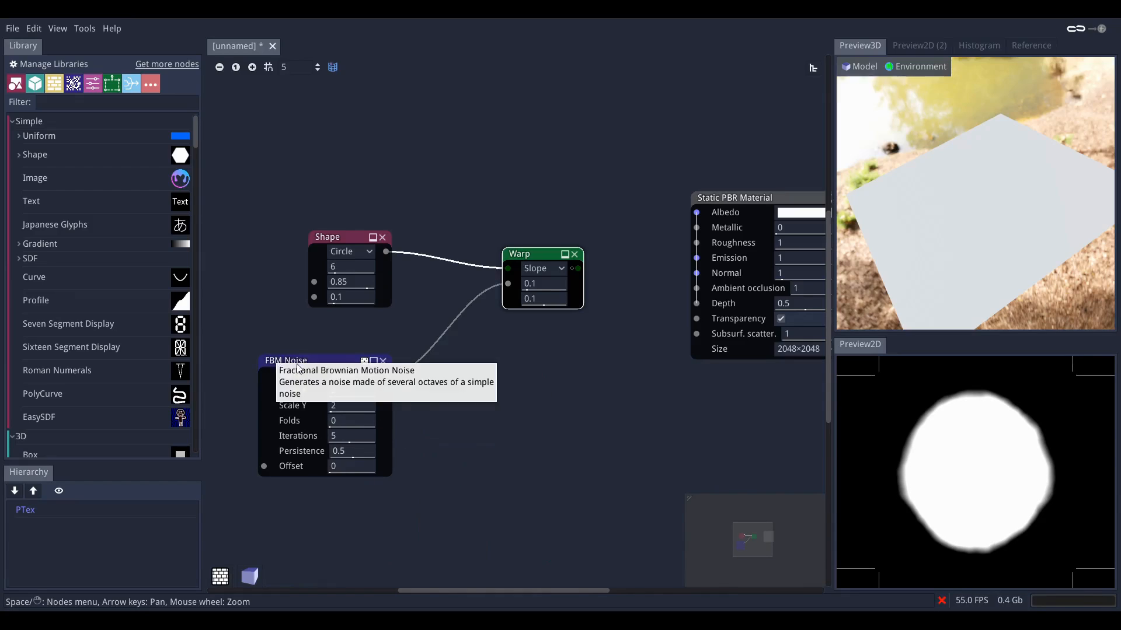
drag(271, 365, 295, 367)
- Change the FBM Noise node's noise type to Simplex
scroll(300, 363, up, 2)
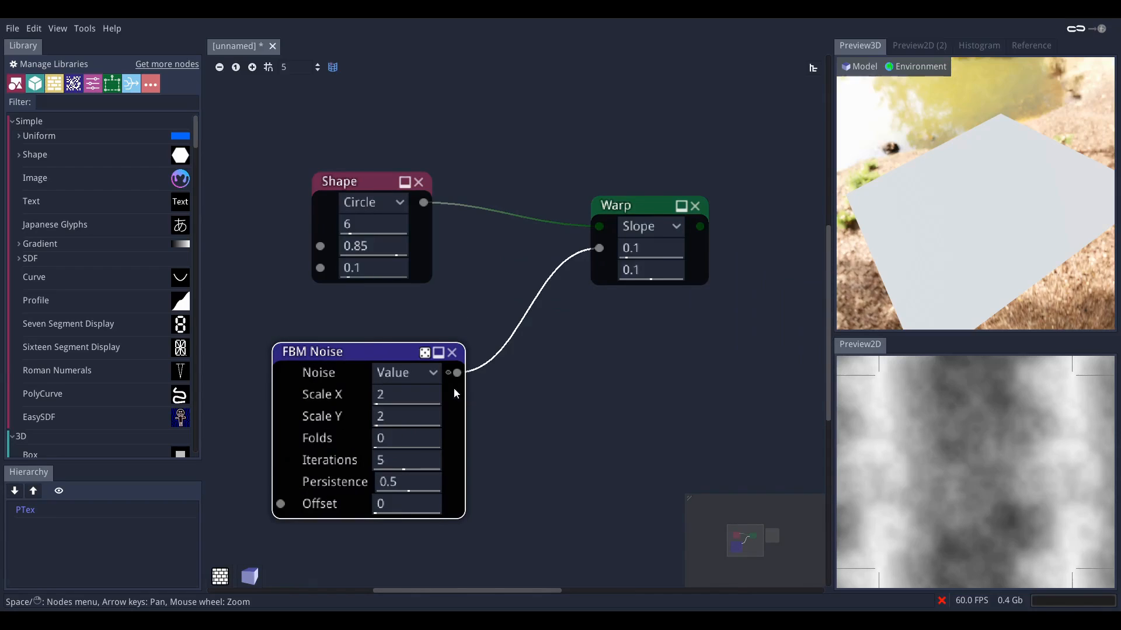
middle_drag(530, 411, 516, 409)
click(405, 378)
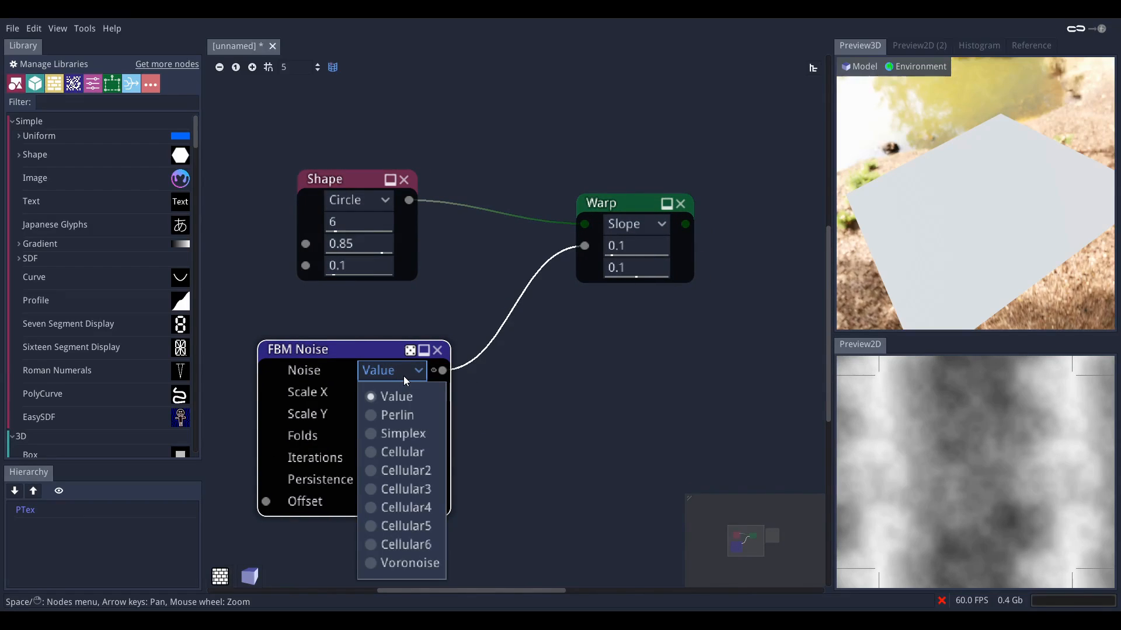
click(412, 436)
- Set the Warp node's first numeric value to 0.3 and its second to 0.2, with its result in the 2D preview
middle_drag(533, 410, 473, 427)
click(545, 223)
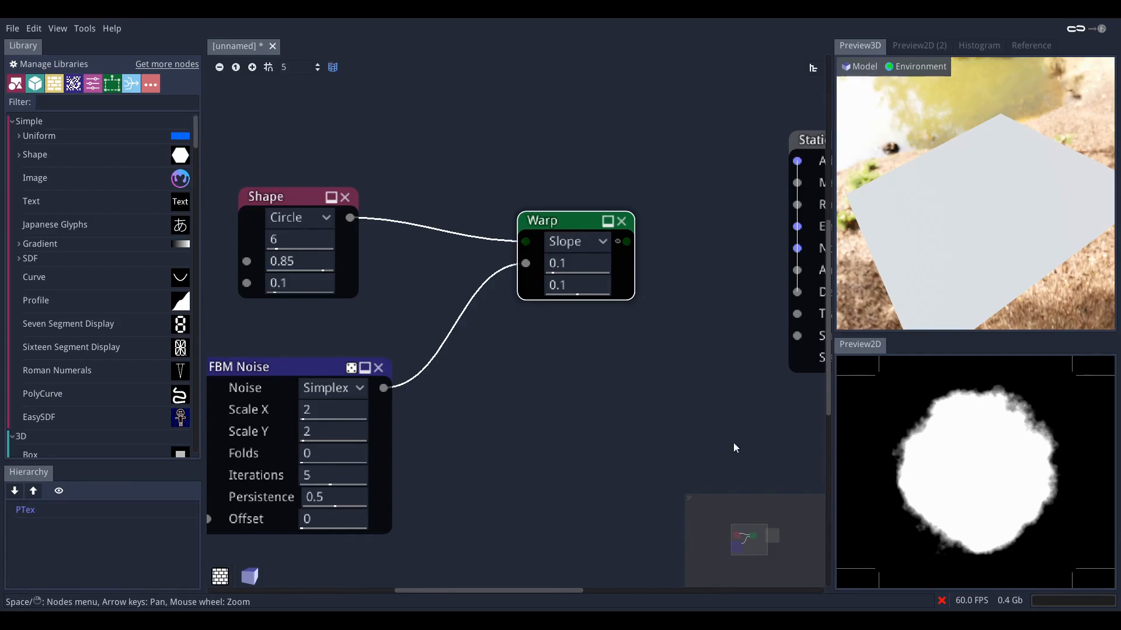
drag(577, 291, 702, 289)
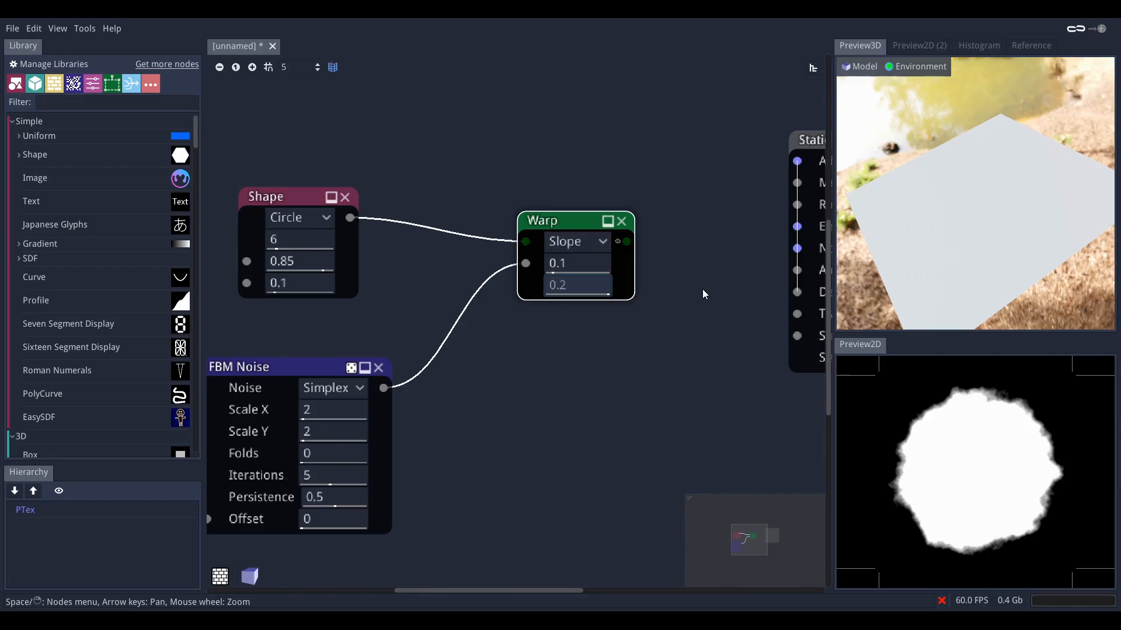
drag(593, 264, 641, 269)
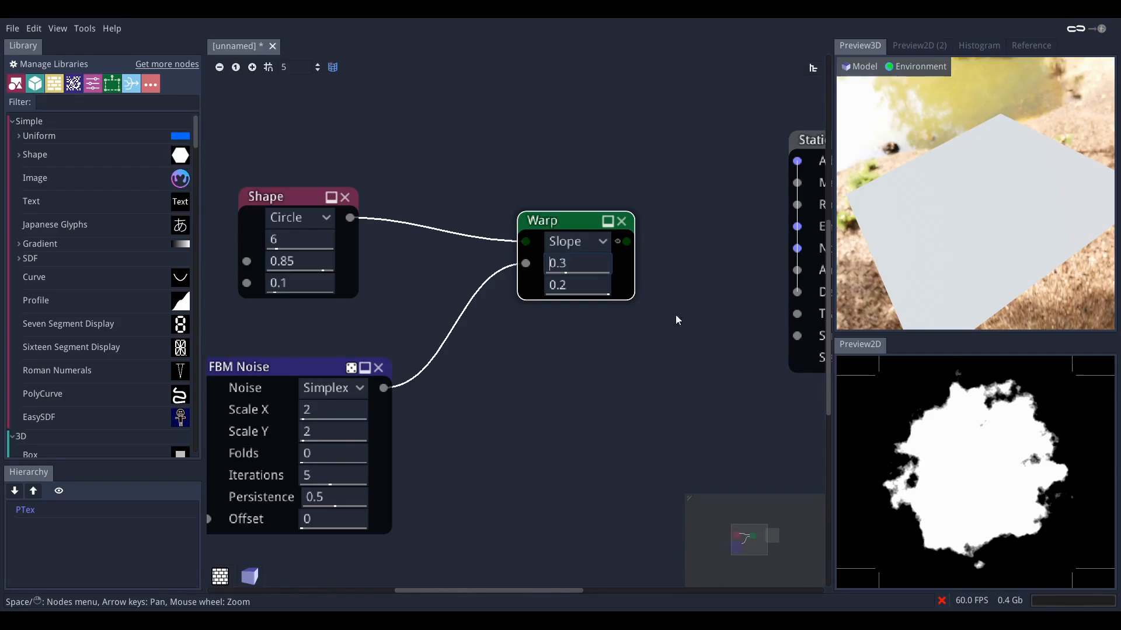
- Soften the circle's edge by setting the Shape node's last value to 0.75
middle_drag(580, 359, 647, 360)
middle_drag(403, 305, 446, 299)
click(370, 198)
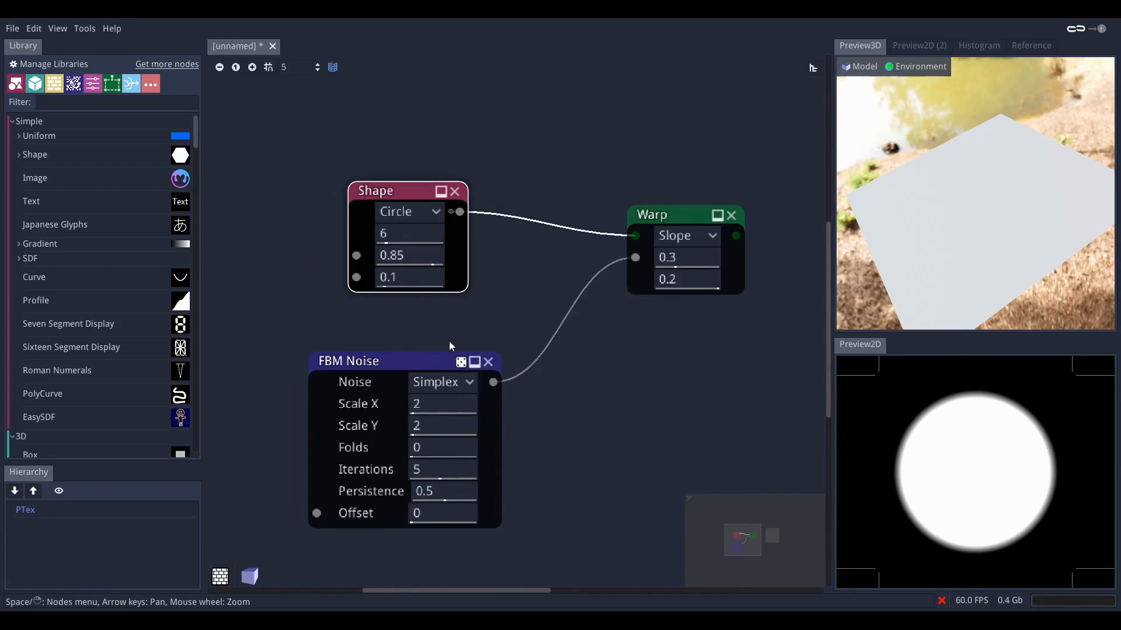
drag(390, 277, 486, 280)
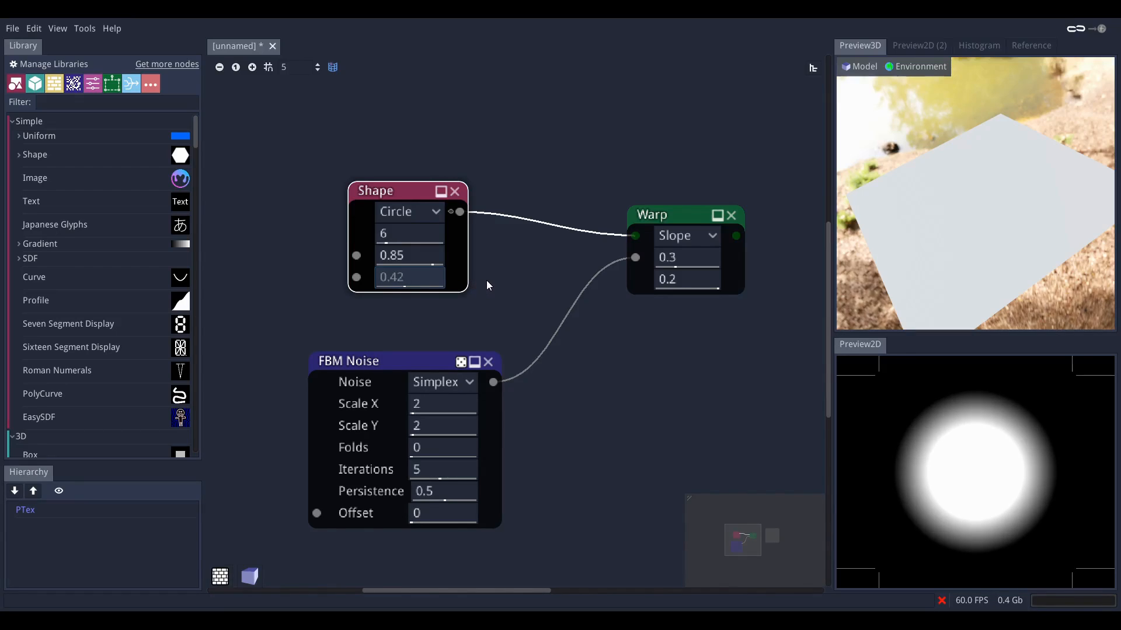
click(421, 277)
double_click(421, 277)
click(414, 277)
mouse_move(407, 279)
mouse_down()
mouse_move(394, 281)
mouse_move(405, 279)
mouse_up()
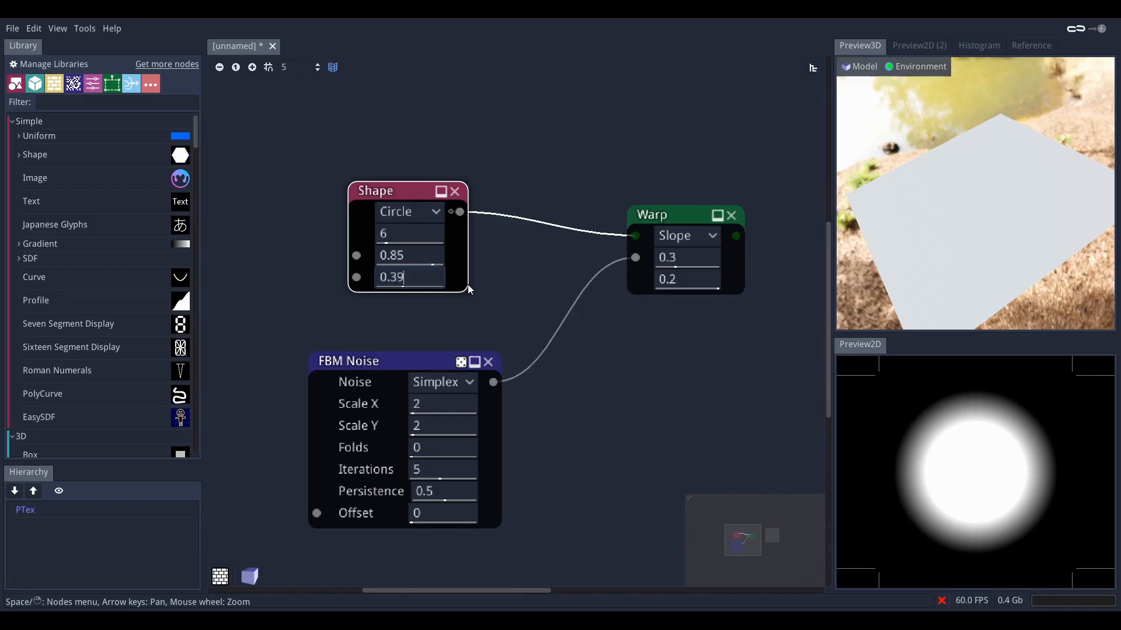
key(BackSpace)
key(BackSpace)
text(75)
key(Return)
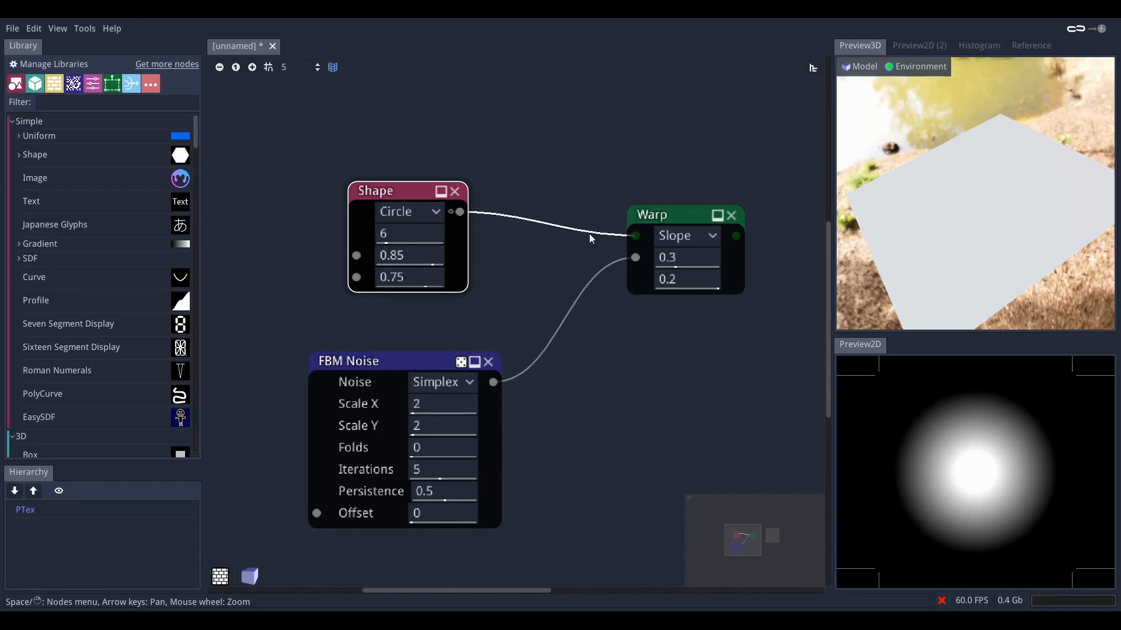
- Preview the Warp node's result, connect its output to the material's Albedo input, and inspect it on the plane
middle_drag(565, 381, 437, 362)
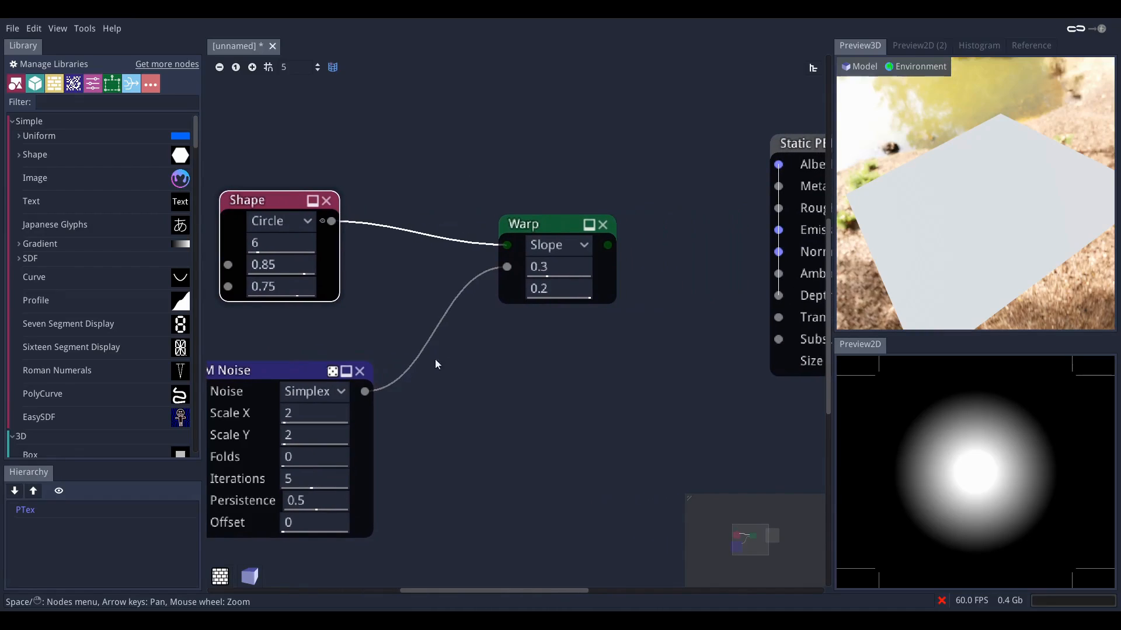
click(536, 239)
scroll(1004, 476, up, 2)
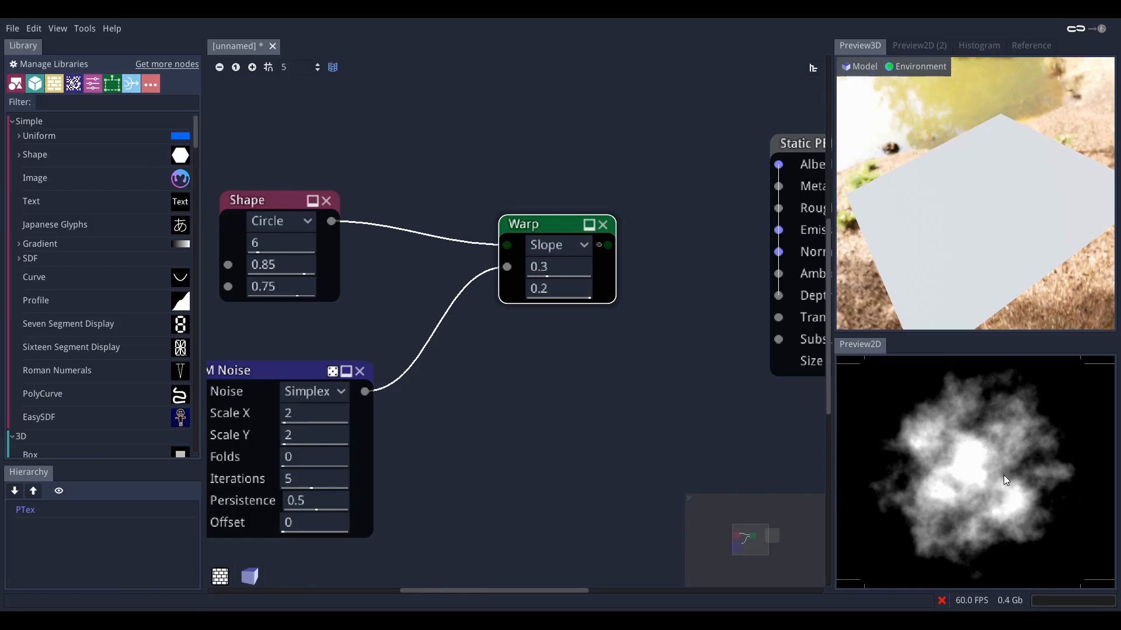
middle_drag(635, 409, 470, 432)
drag(438, 268, 609, 187)
drag(951, 236, 955, 271)
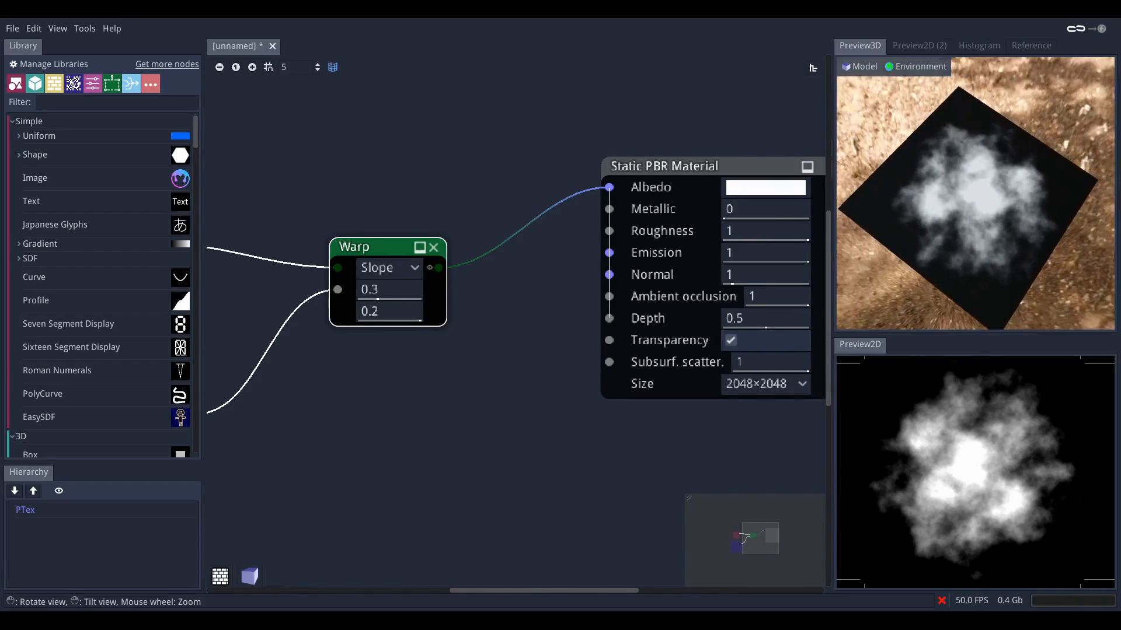
scroll(950, 236, up, 3)
mouse_move(957, 228)
mouse_down()
mouse_move(959, 240)
mouse_move(958, 206)
mouse_up()
- Move the material node further from the Warp node and add a Quantize node fed by the Warp output
middle_drag(454, 340, 444, 318)
drag(655, 157, 722, 187)
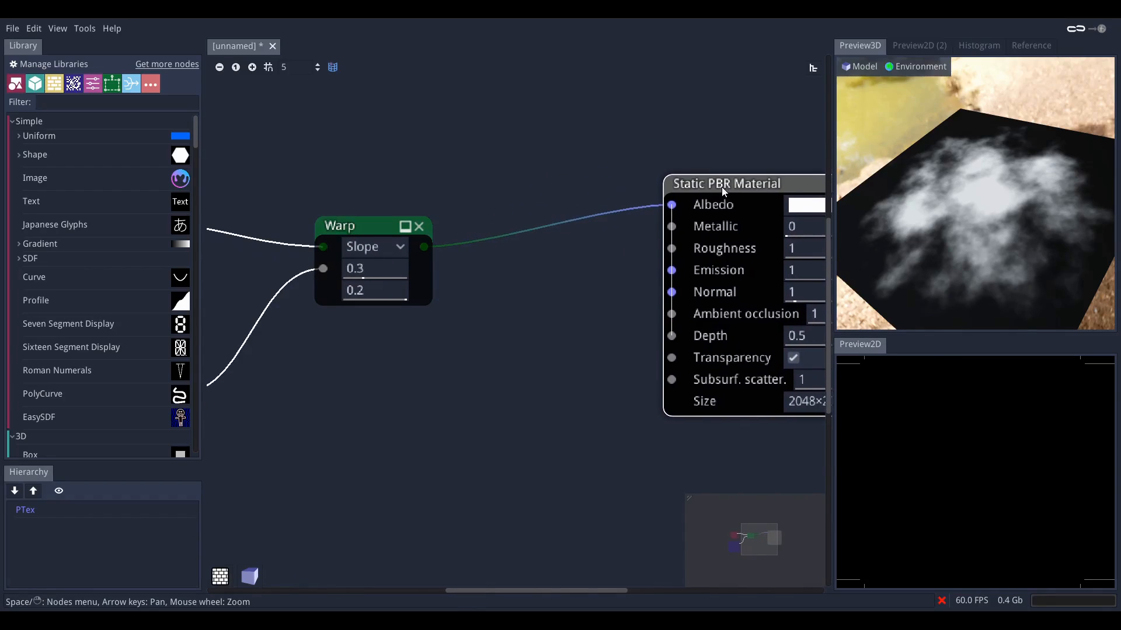
drag(424, 246, 491, 316)
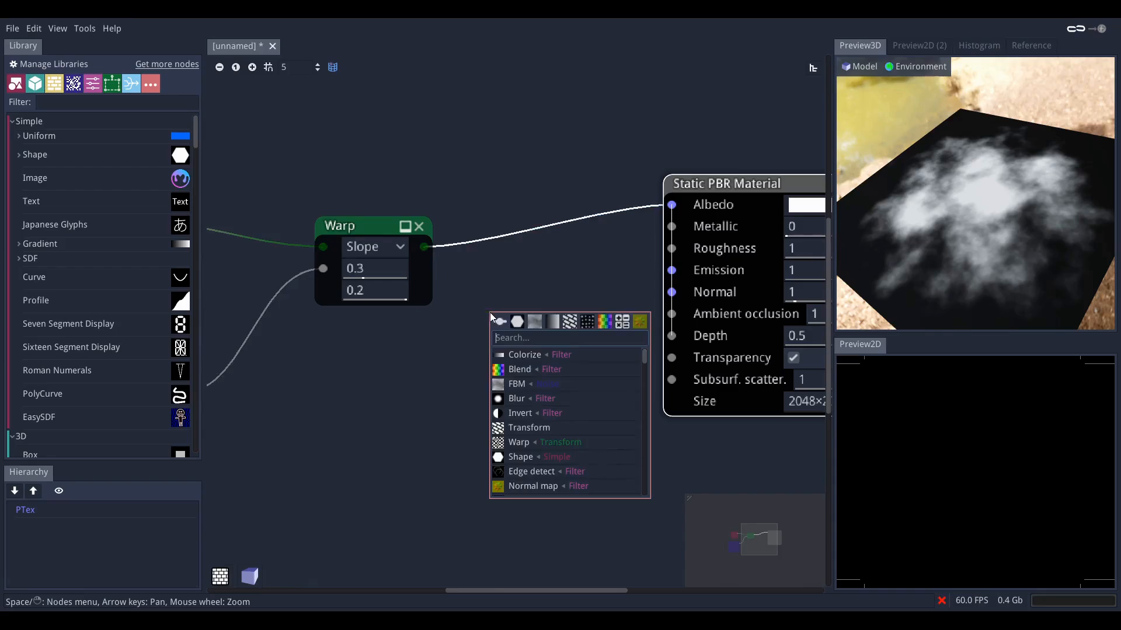
text(quant)
click(522, 356)
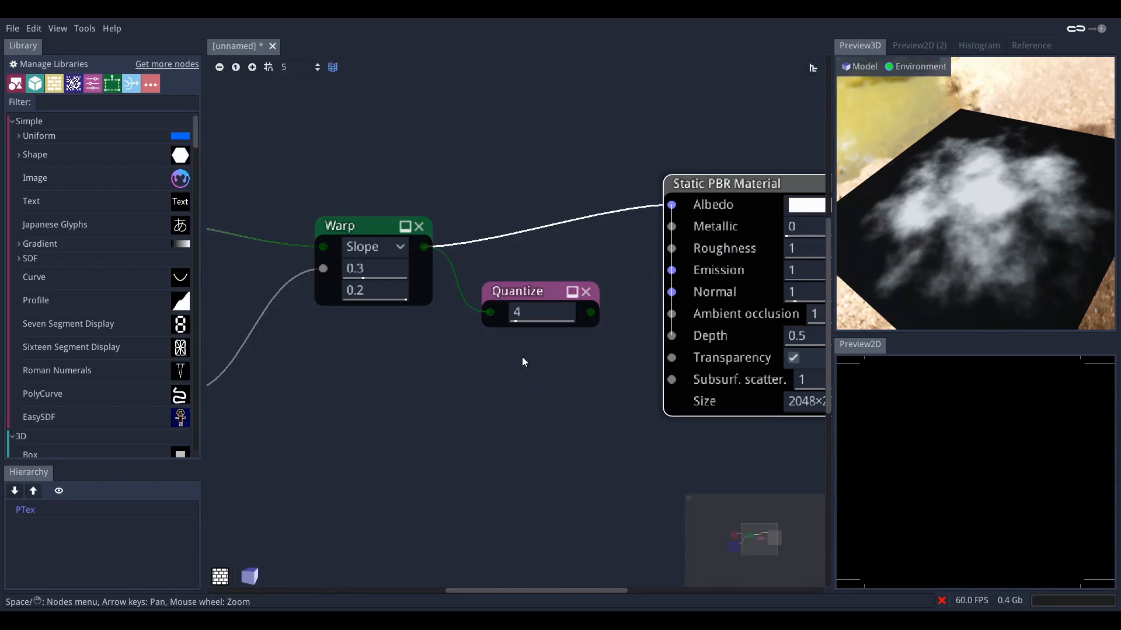
- Preview the Quantize result, connect its output to the material's Albedo input, and inspect the pattern on the plane
click(520, 297)
drag(591, 312, 672, 205)
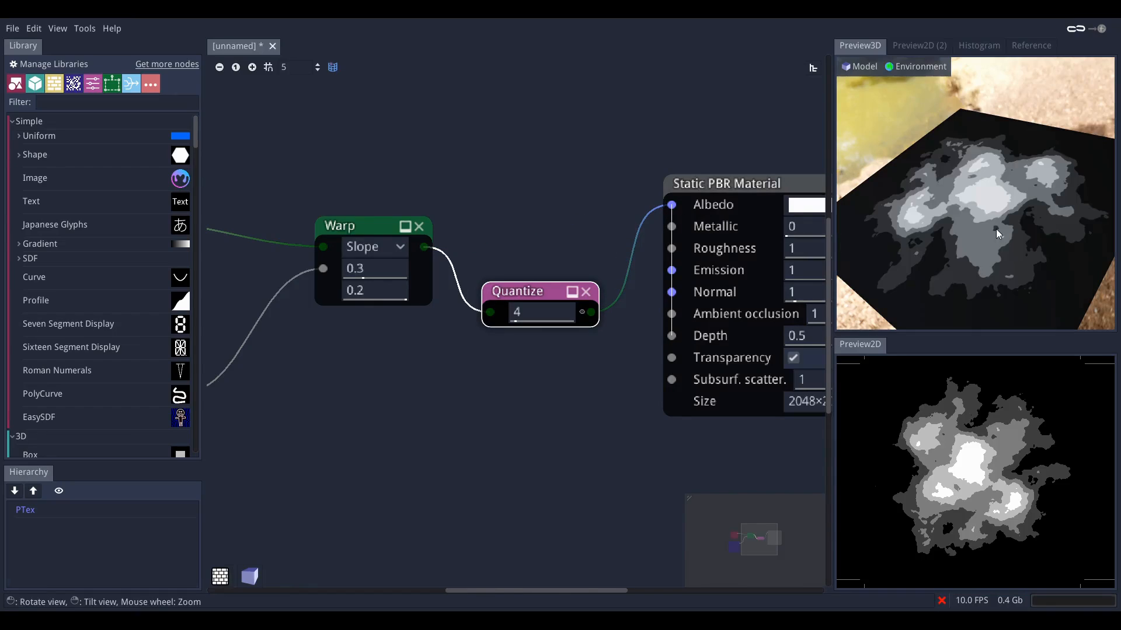
drag(995, 228, 936, 255)
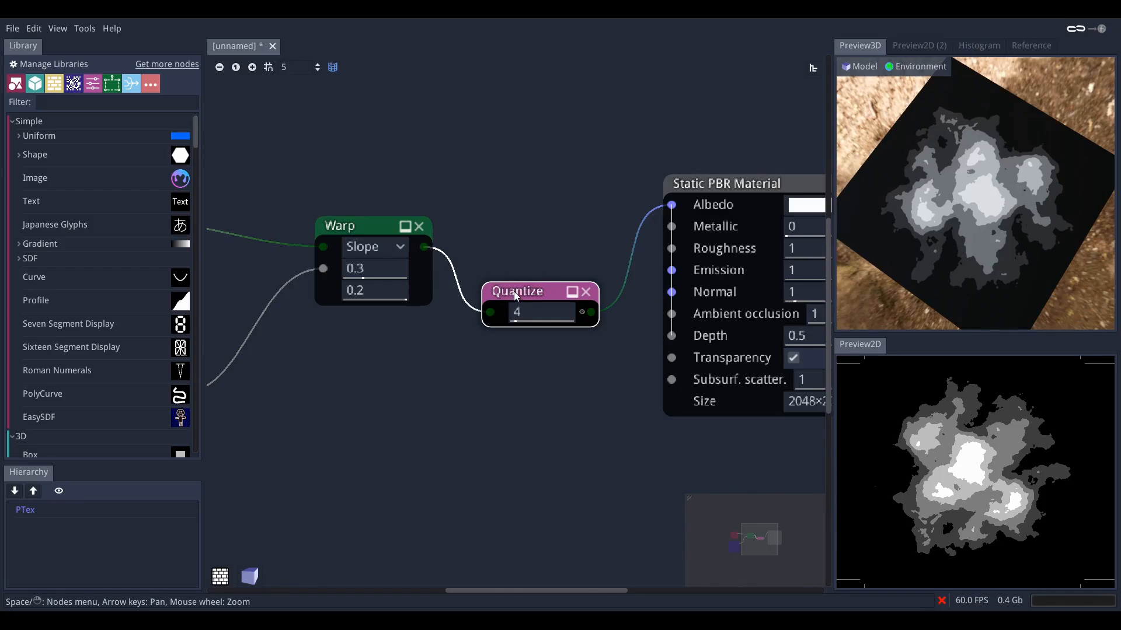
- Reconnect the Warp output directly to the material's Albedo input and move the Quantize node below that connection
drag(513, 292, 510, 313)
drag(425, 247, 672, 205)
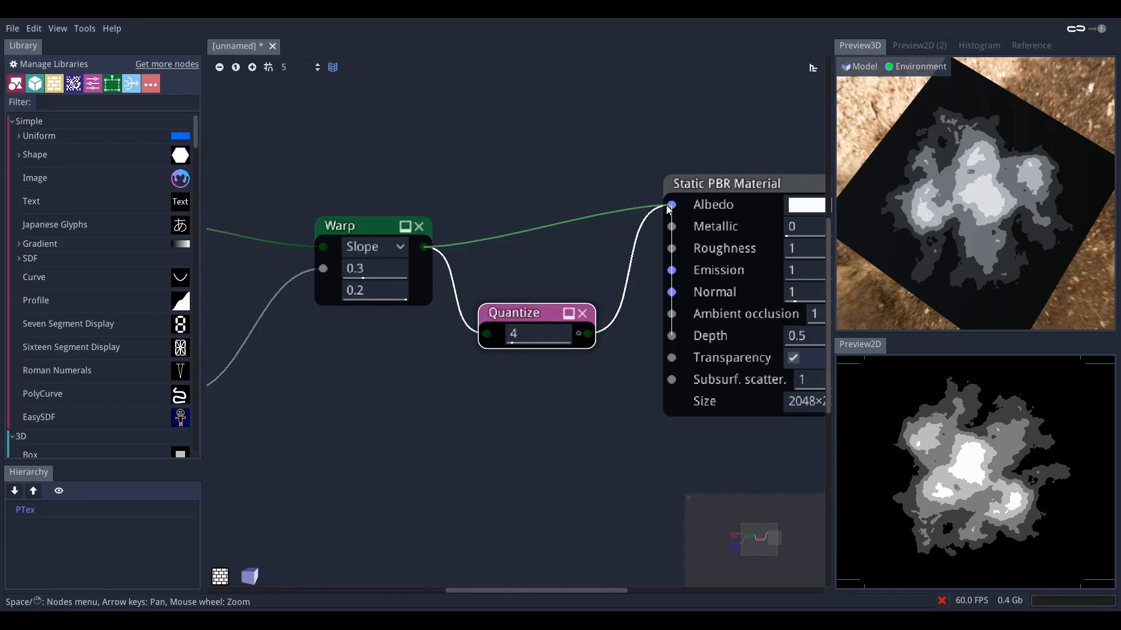
drag(527, 314, 528, 359)
middle_drag(623, 295, 484, 267)
drag(613, 164, 637, 151)
middle_drag(457, 281, 527, 275)
click(458, 323)
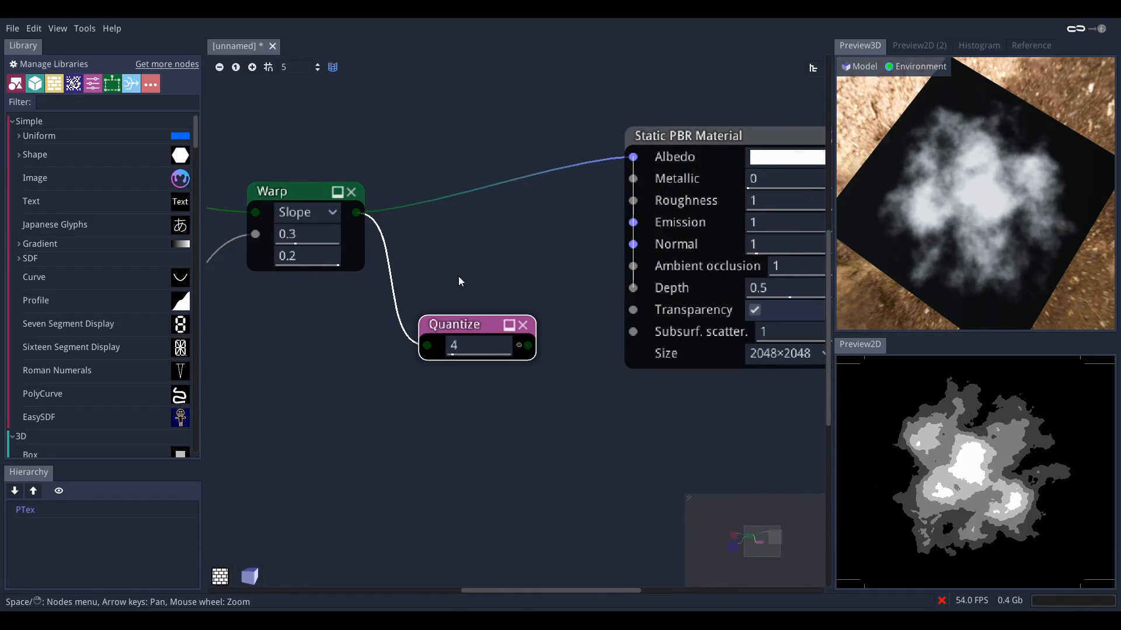
middle_drag(459, 275, 471, 281)
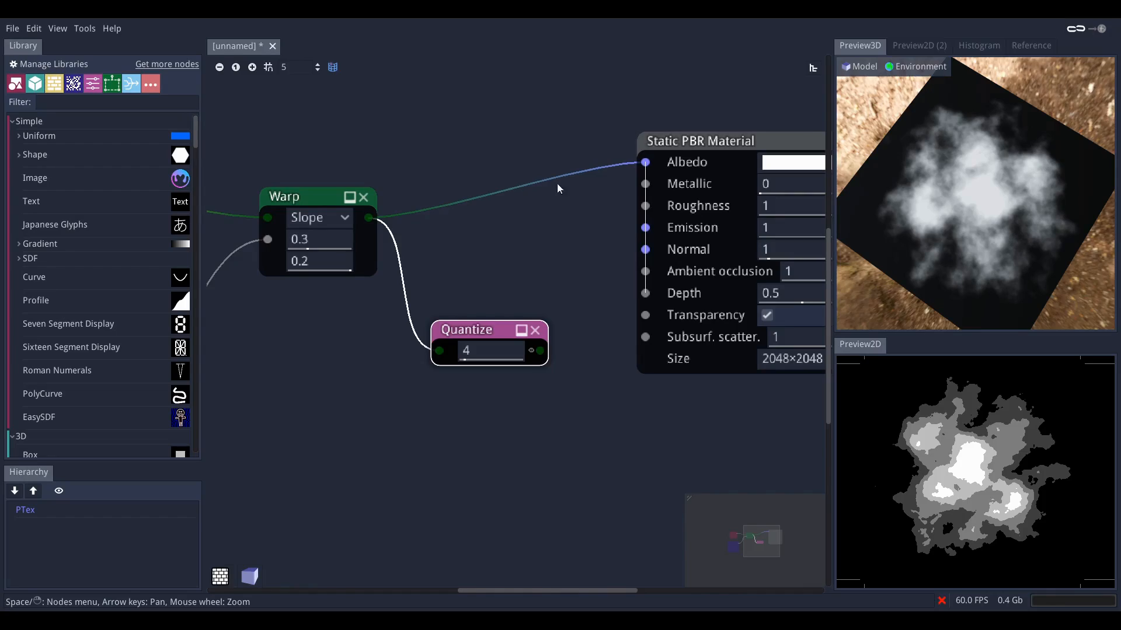
- Review the available material export targets, including the Godot variants
click(10, 29)
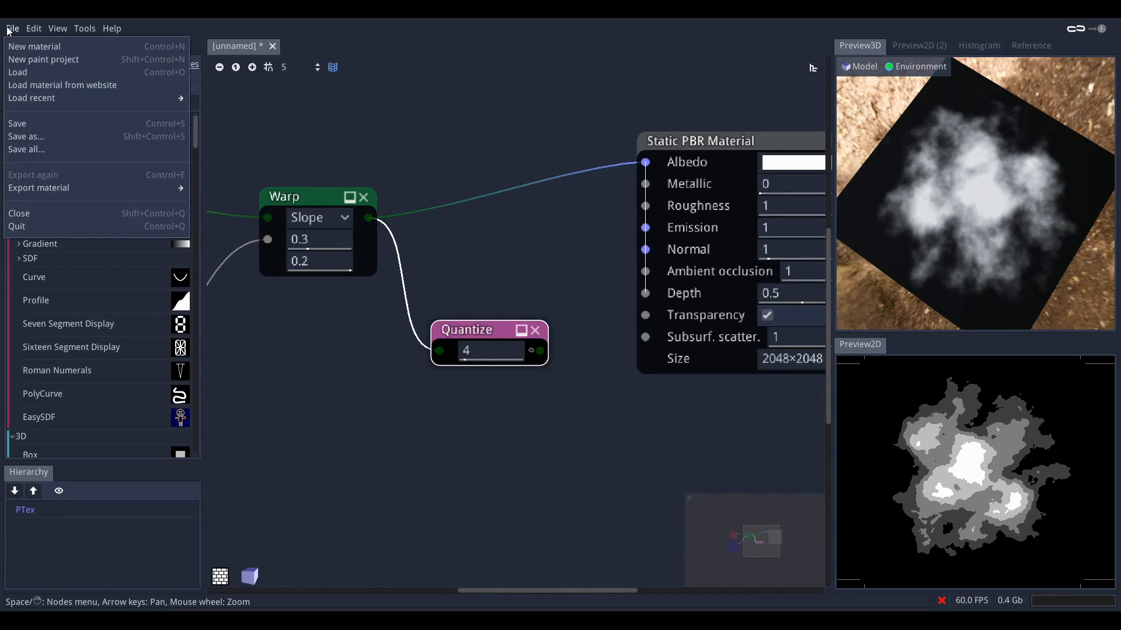
mouse_move(49, 193)
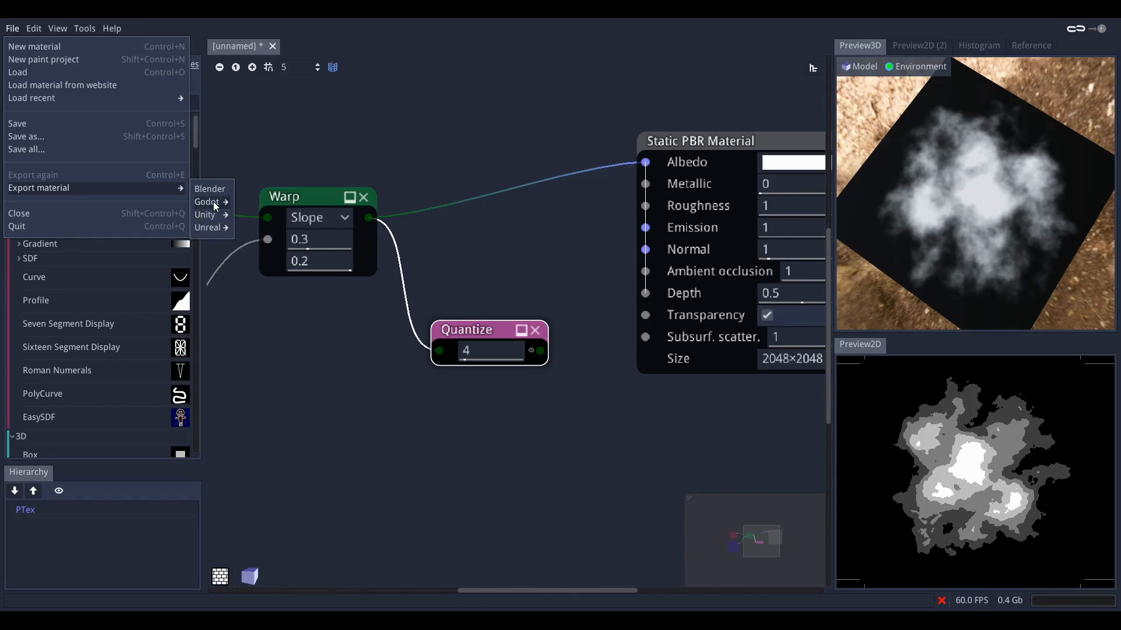
mouse_move(212, 202)
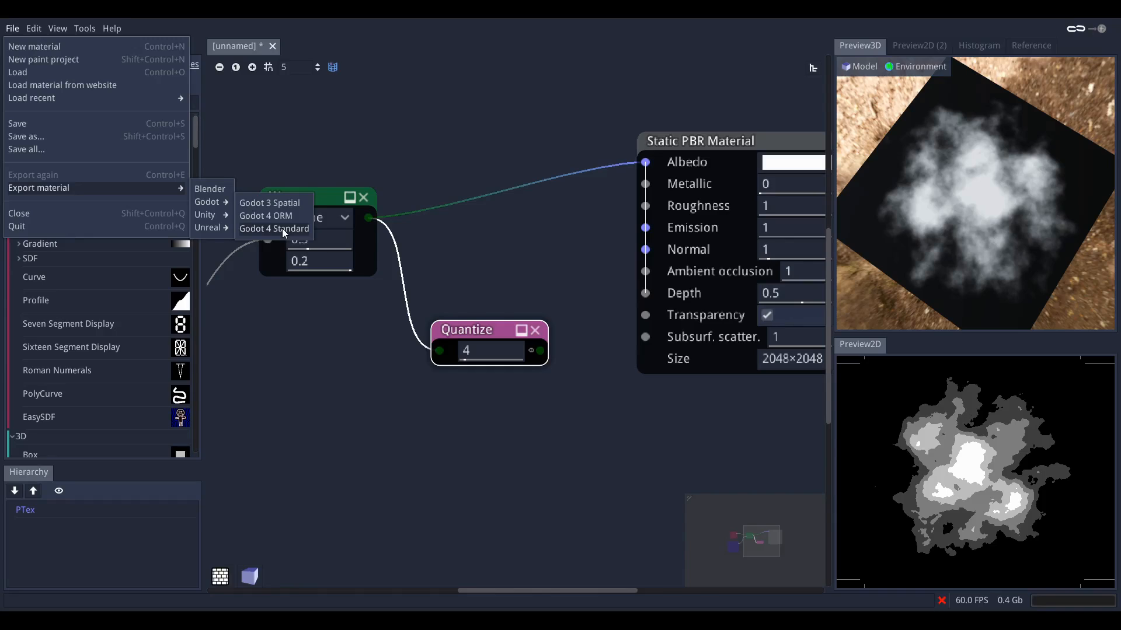
click(300, 337)
click(307, 340)
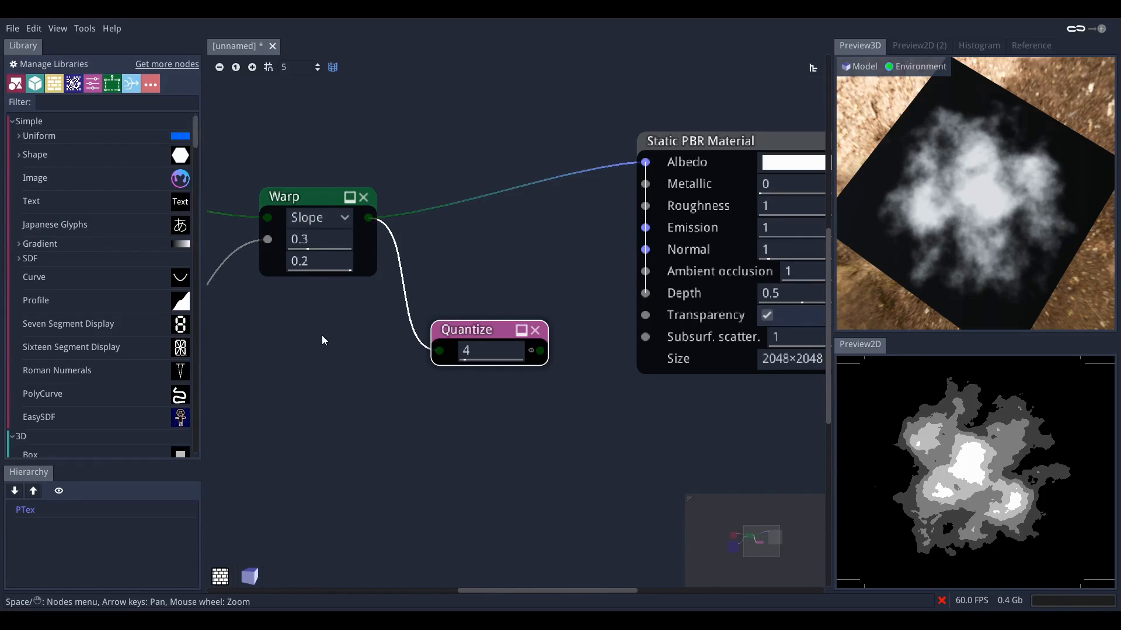
- Add an Export node beneath the material node and connect the Quantize output to its input
middle_drag(447, 262, 325, 241)
drag(578, 120, 604, 105)
drag(346, 312, 331, 365)
right_click(503, 368)
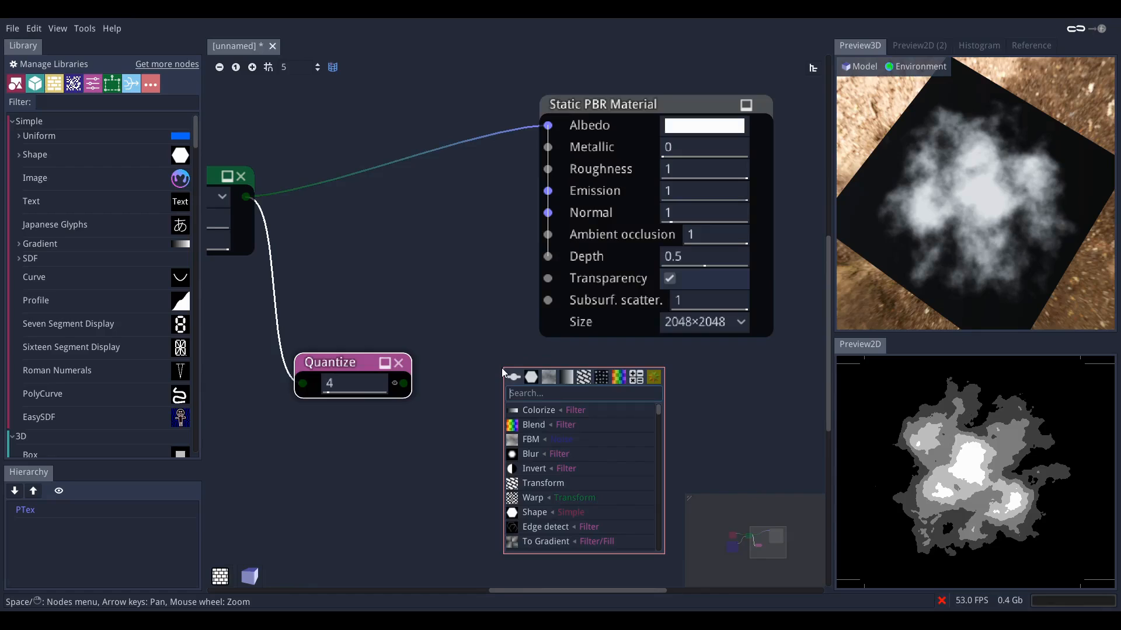
text(expo)
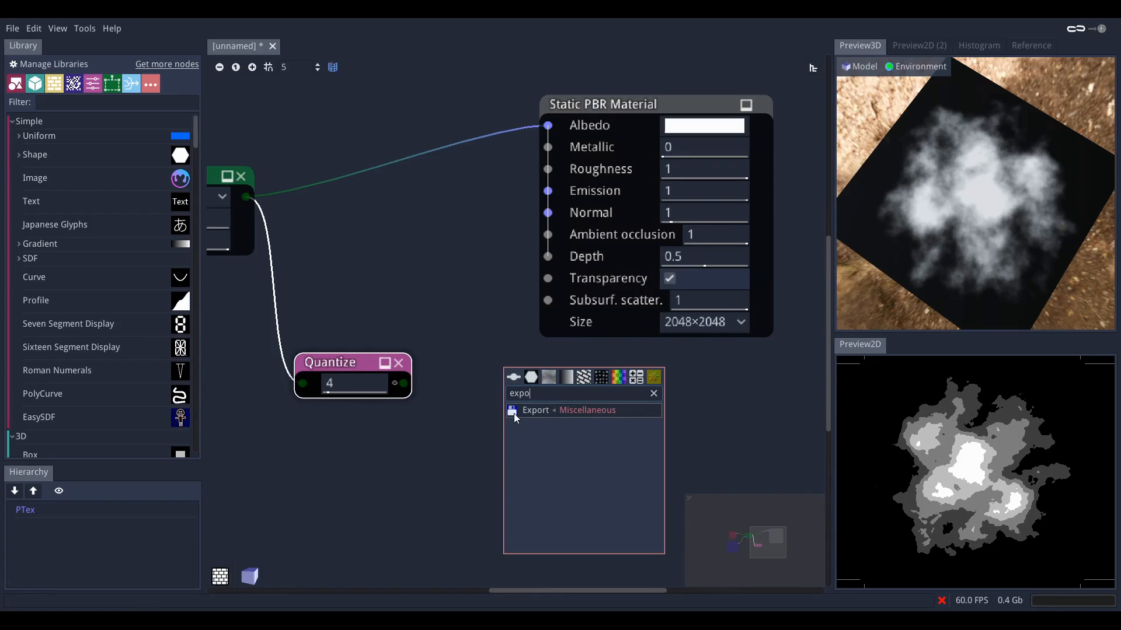
click(514, 411)
scroll(486, 357, up, 2)
drag(516, 385, 498, 379)
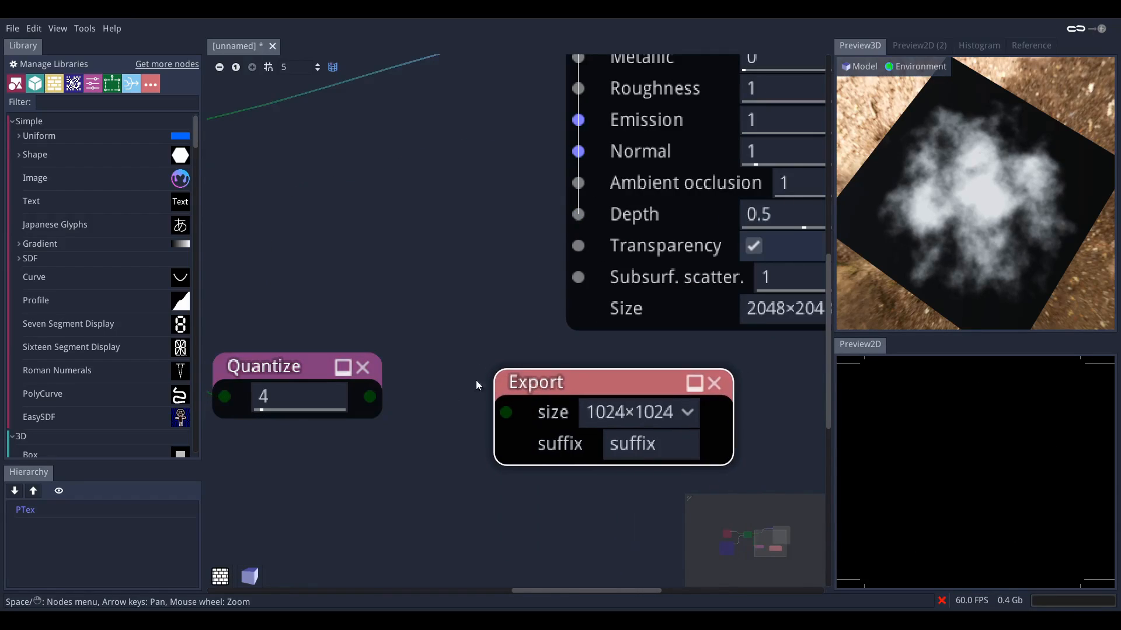
drag(370, 397, 501, 414)
drag(270, 378, 269, 394)
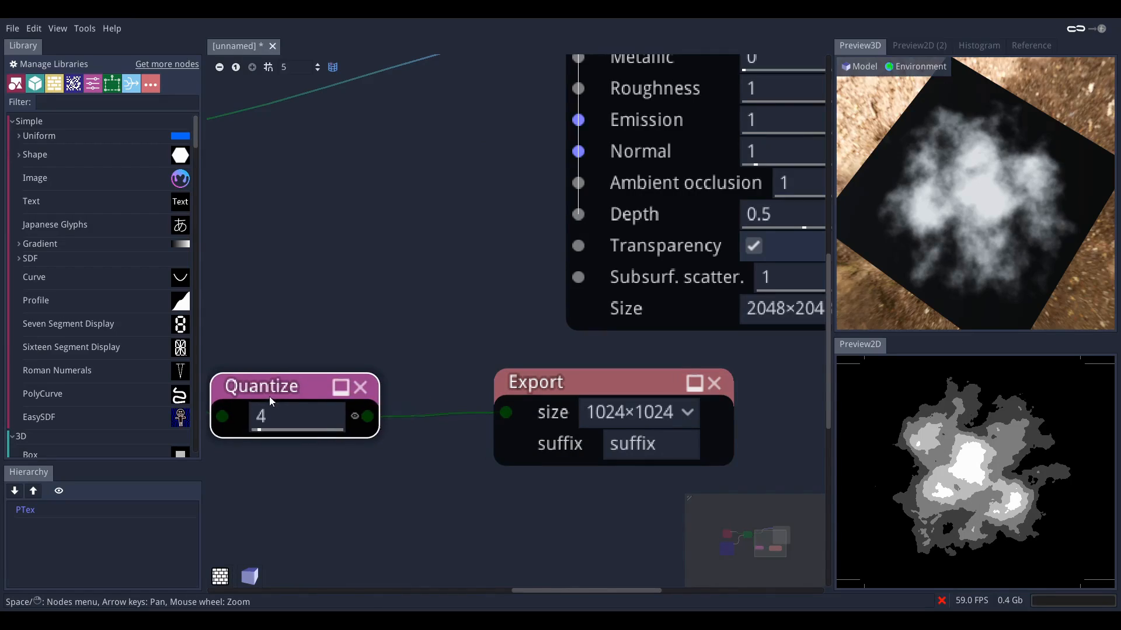
- Compare the Warp node's result with the Quantize node's result in the 2D preview
scroll(434, 473, down, 4)
middle_drag(430, 461, 493, 384)
scroll(438, 435, up, 2)
scroll(431, 418, up, 2)
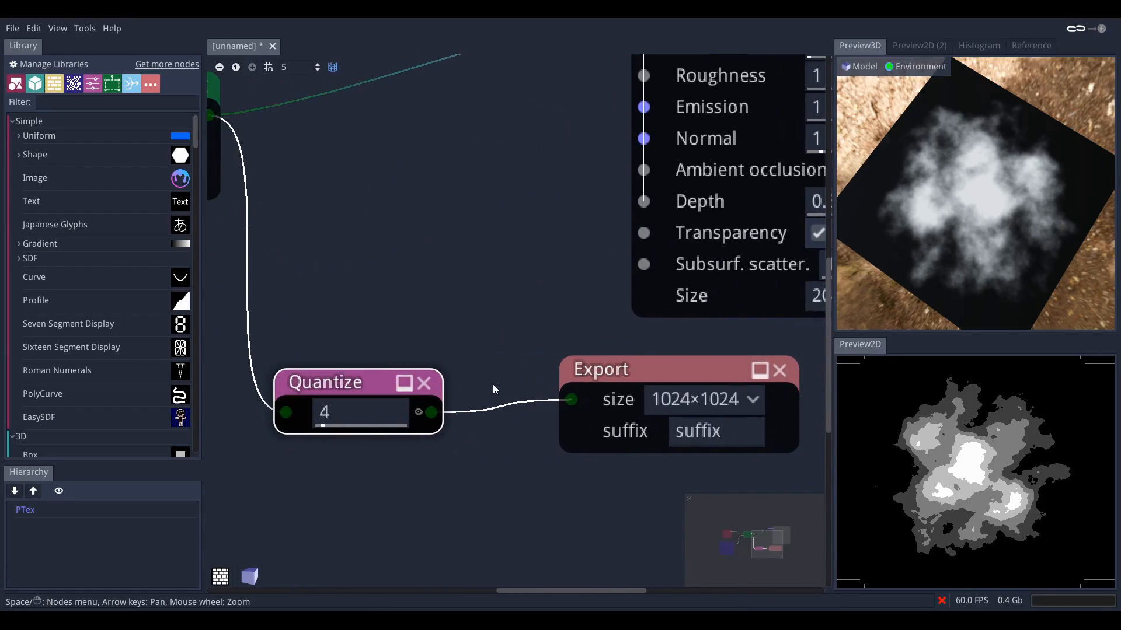
scroll(492, 384, down, 2)
click(236, 178)
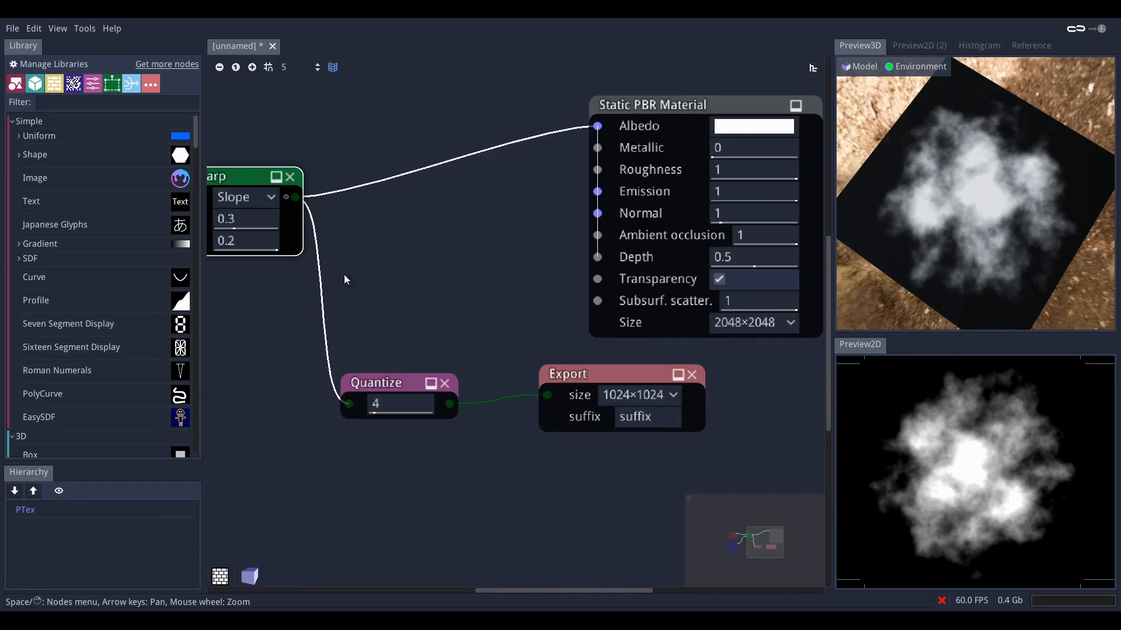
click(386, 385)
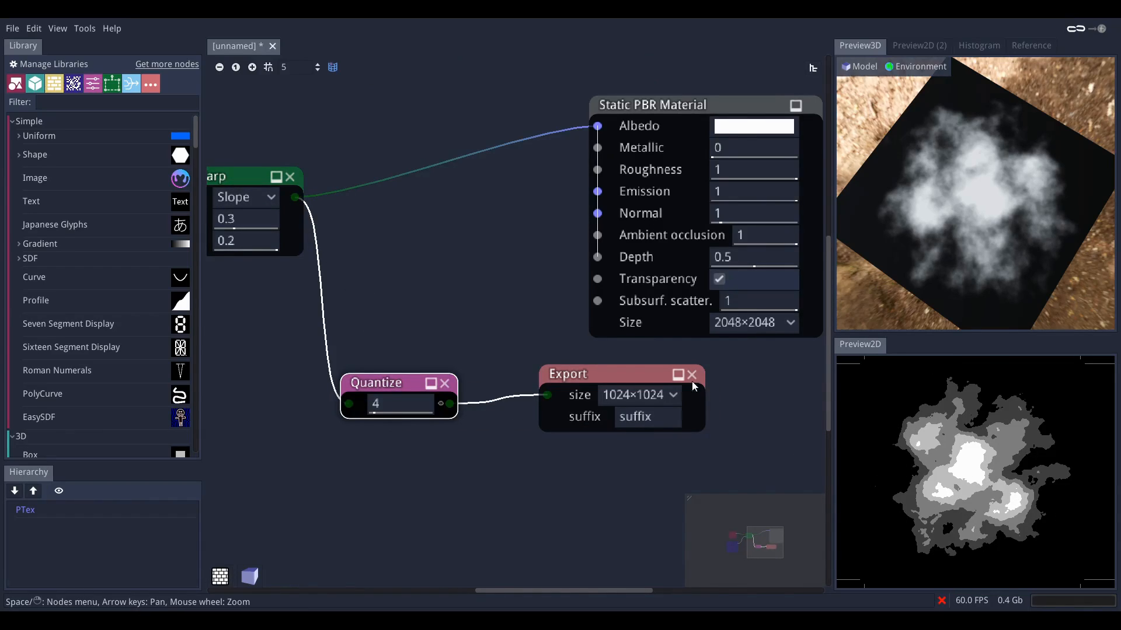
- Set the Export node's size to 2048×2048
middle_drag(718, 393, 677, 378)
click(587, 381)
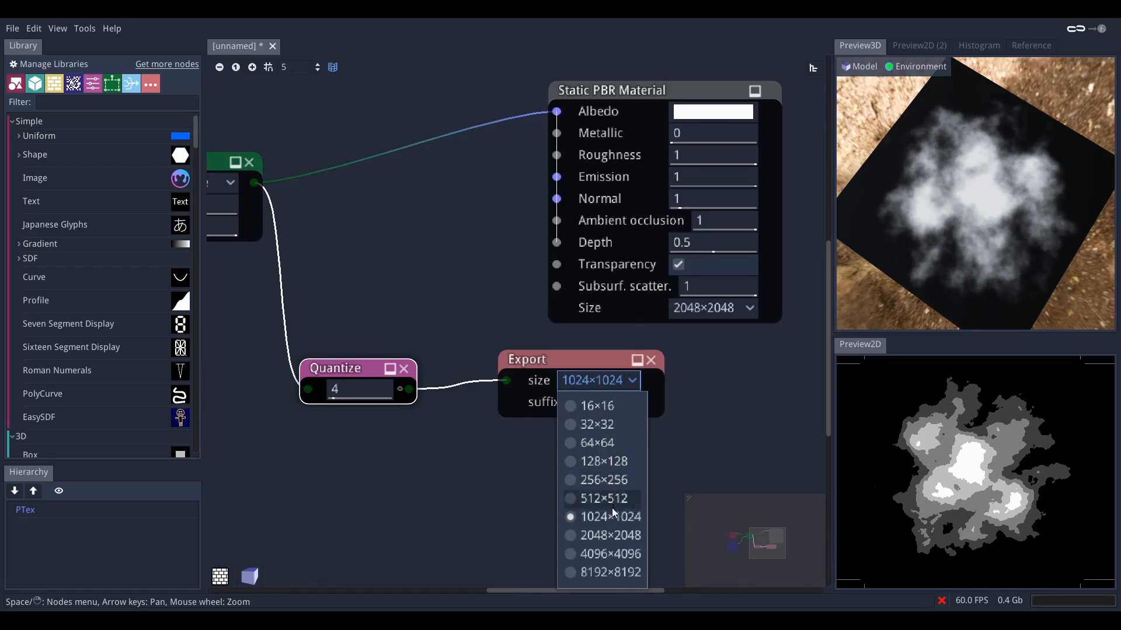
click(607, 533)
scroll(562, 431, up, 2)
middle_drag(574, 410, 531, 385)
drag(584, 352, 640, 353)
middle_drag(558, 404, 595, 412)
mouse_move(440, 365)
middle_down()
mouse_move(461, 373)
mouse_move(425, 378)
middle_up()
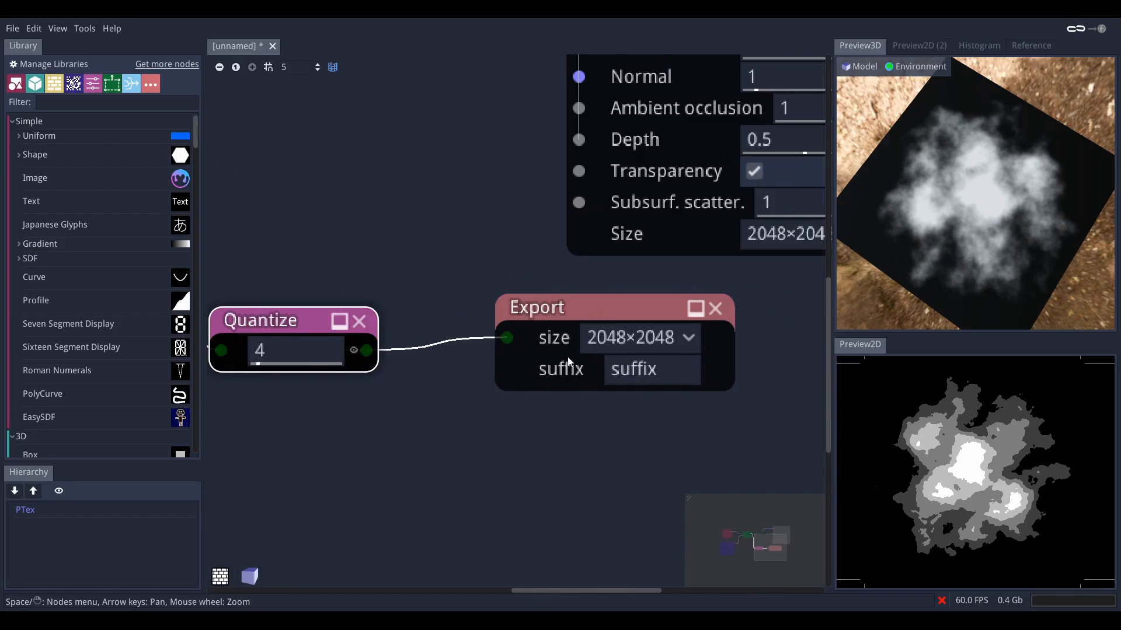
- Highlight the Export node's suffix text and line the node up with the Quantize node
drag(611, 370, 666, 373)
scroll(590, 388, down, 2)
middle_drag(467, 314, 428, 325)
drag(538, 347, 541, 352)
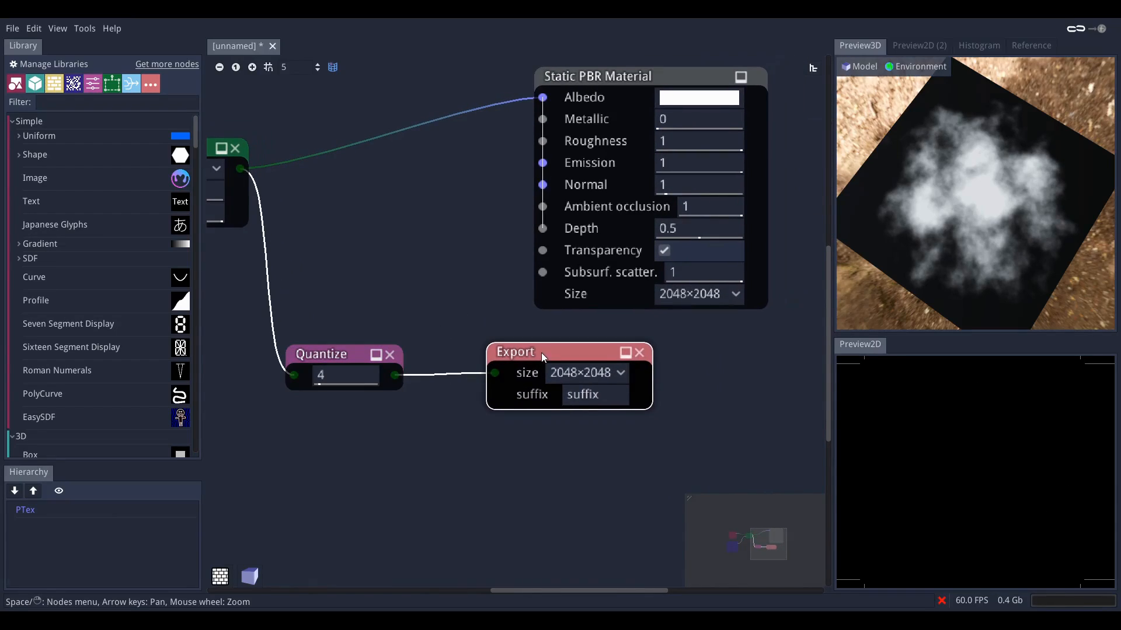
- Select the Static PBR Material node and look over the whole node graph
middle_drag(388, 290, 553, 282)
scroll(552, 281, down, 2)
drag(620, 123, 826, 305)
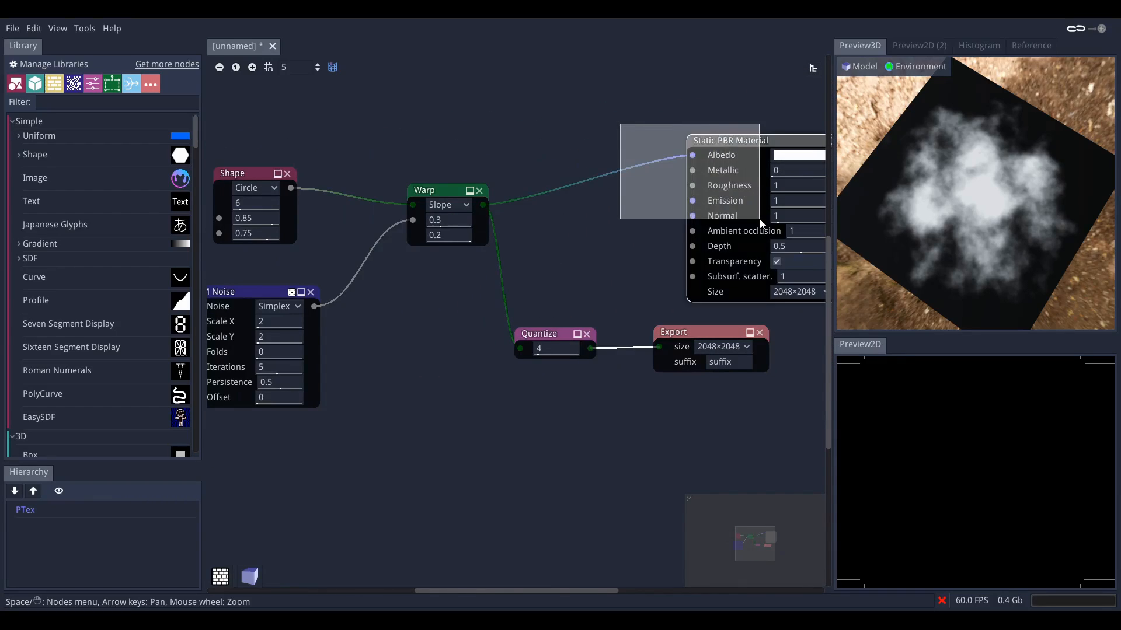
middle_drag(630, 279, 545, 258)
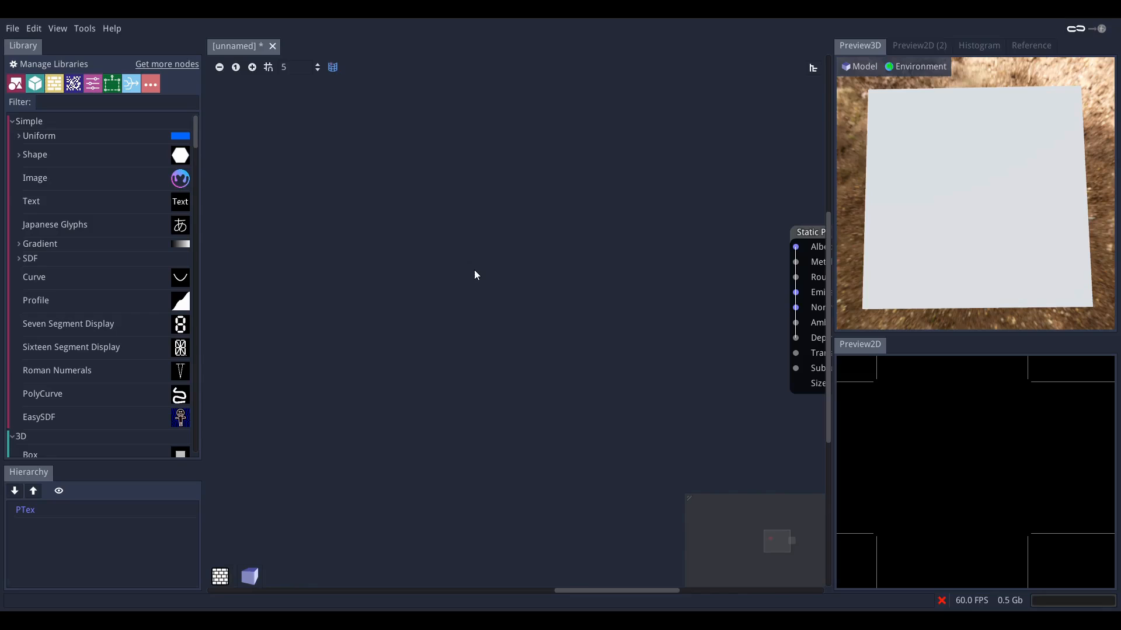
- Add a Polygon Shape node to the empty graph, set its sides count to 4, and show it in the 2D preview
right_click(338, 230)
click(369, 241)
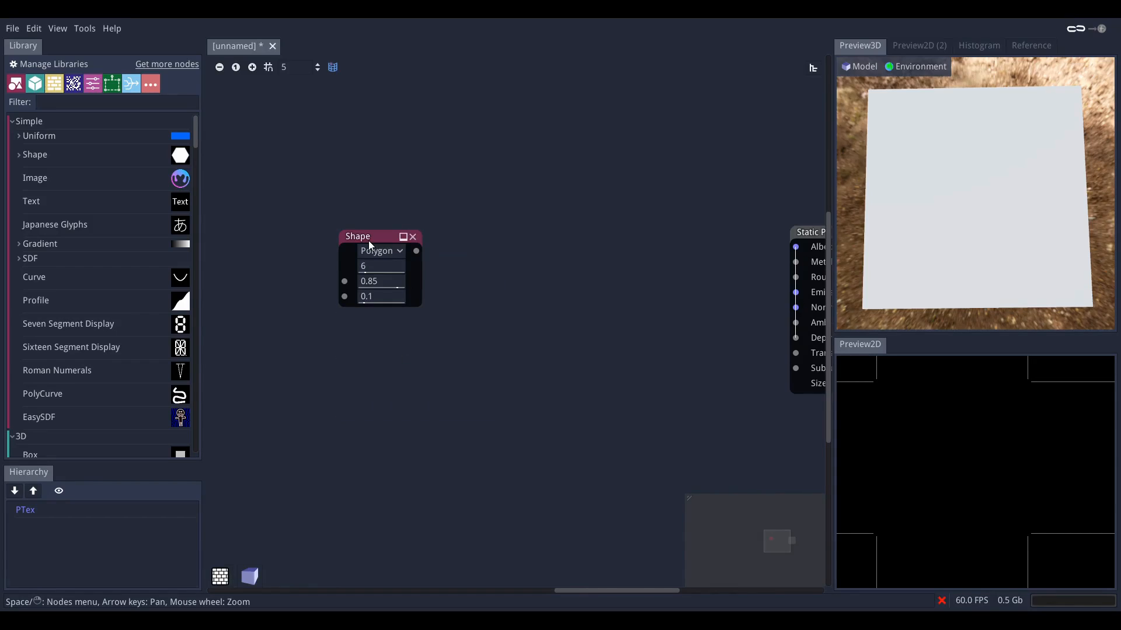
scroll(397, 240, up, 3)
click(341, 272)
text(4)
key(Return)
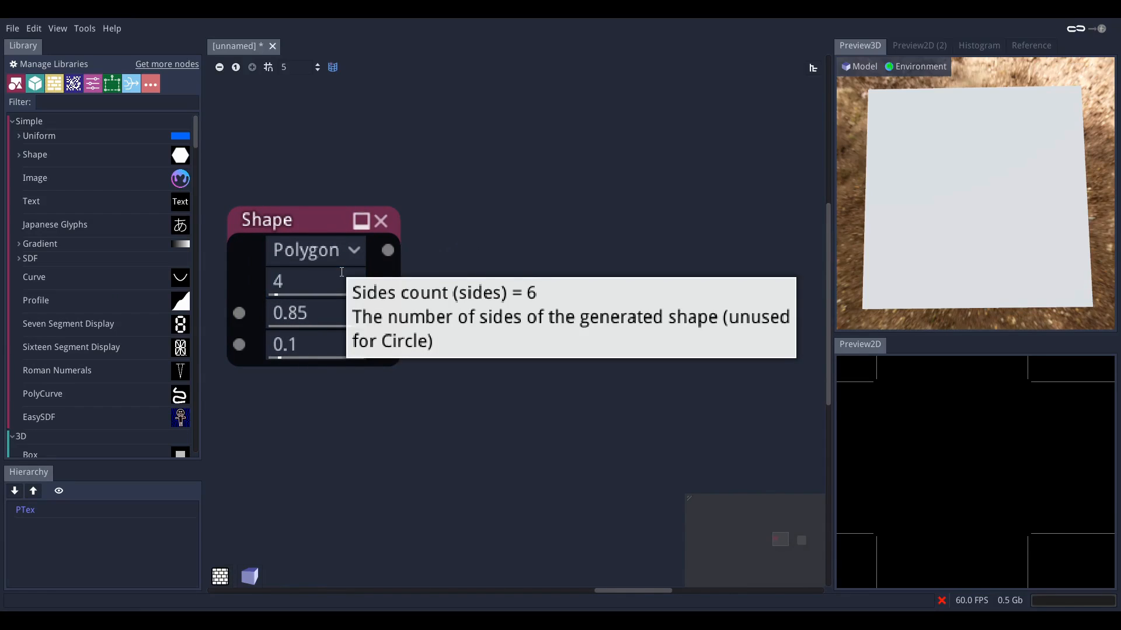
click(314, 233)
scroll(486, 303, down, 3)
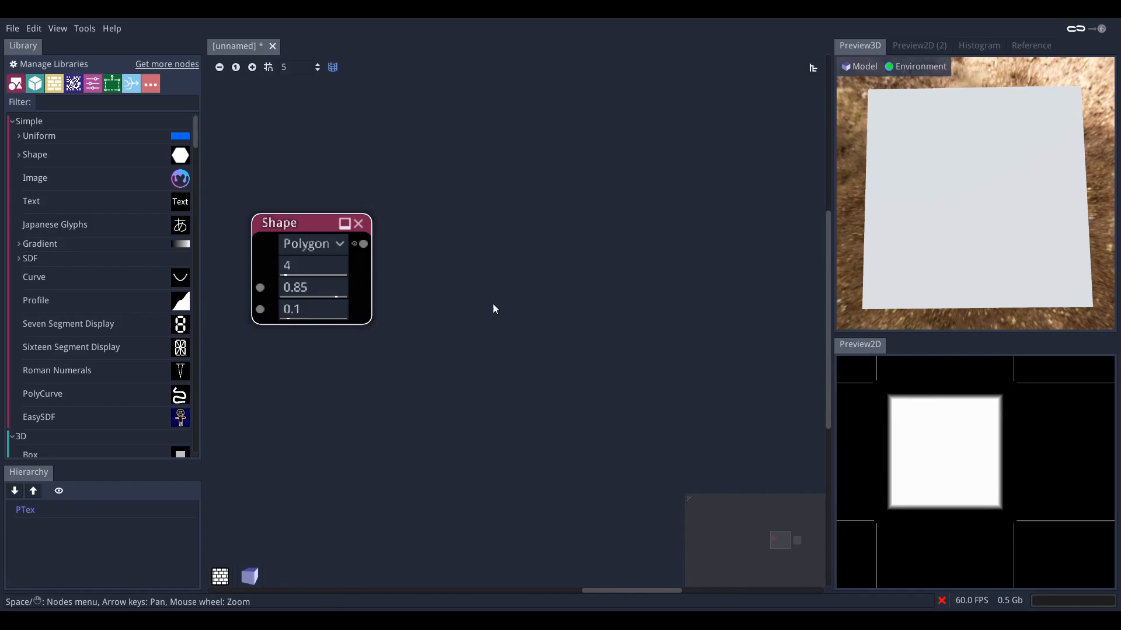
- Add a Transform node fed by the Shape output and space the two nodes apart
scroll(492, 303, down, 2)
drag(402, 260, 475, 262)
text(tra)
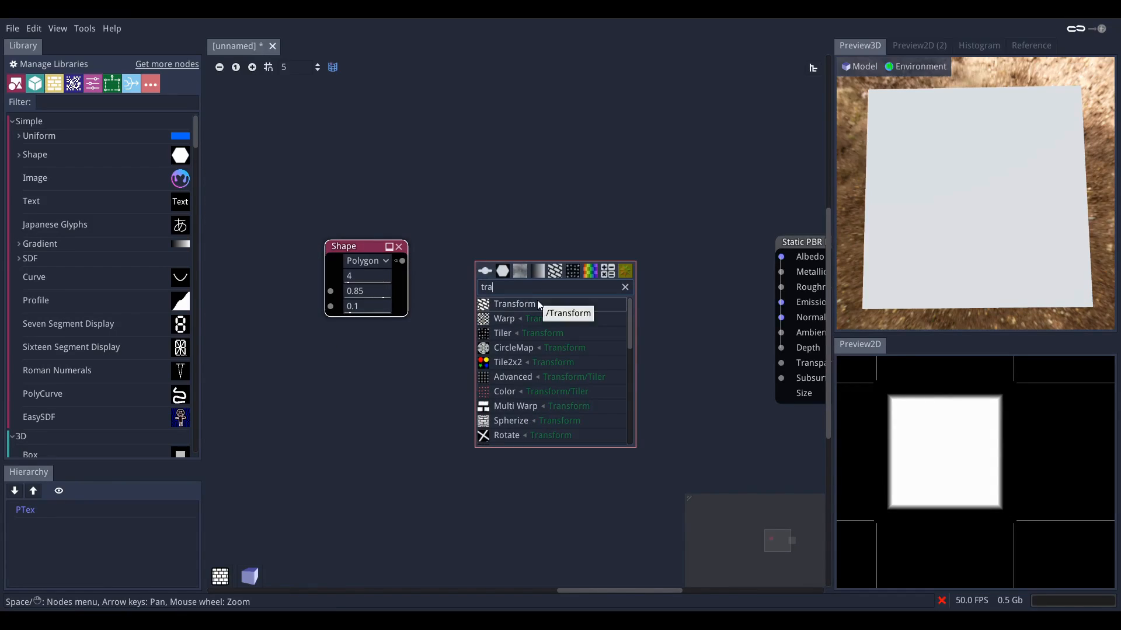
click(514, 304)
drag(356, 244, 287, 249)
drag(501, 261, 452, 262)
mouse_move(402, 300)
middle_down()
mouse_move(391, 278)
mouse_move(376, 309)
mouse_move(390, 304)
middle_up()
- Stretch the square into a thin vertical bar by setting the Transform's Scale X to 0.2 and Scale Y to 10
scroll(391, 279, up, 2)
click(525, 307)
text(0.2)
key(Return)
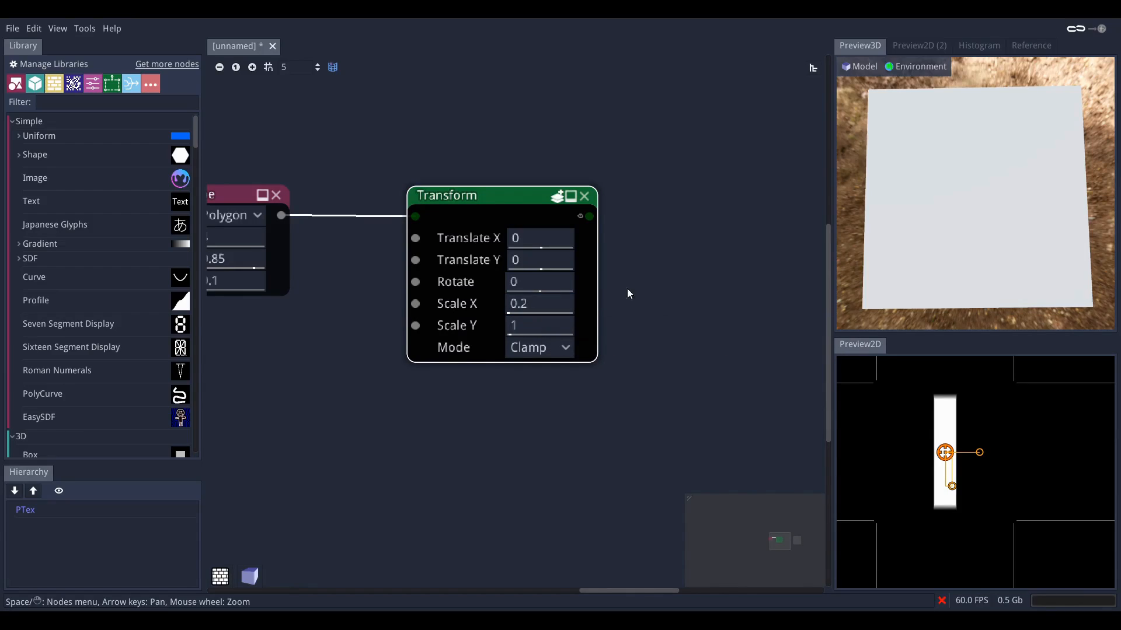
click(556, 325)
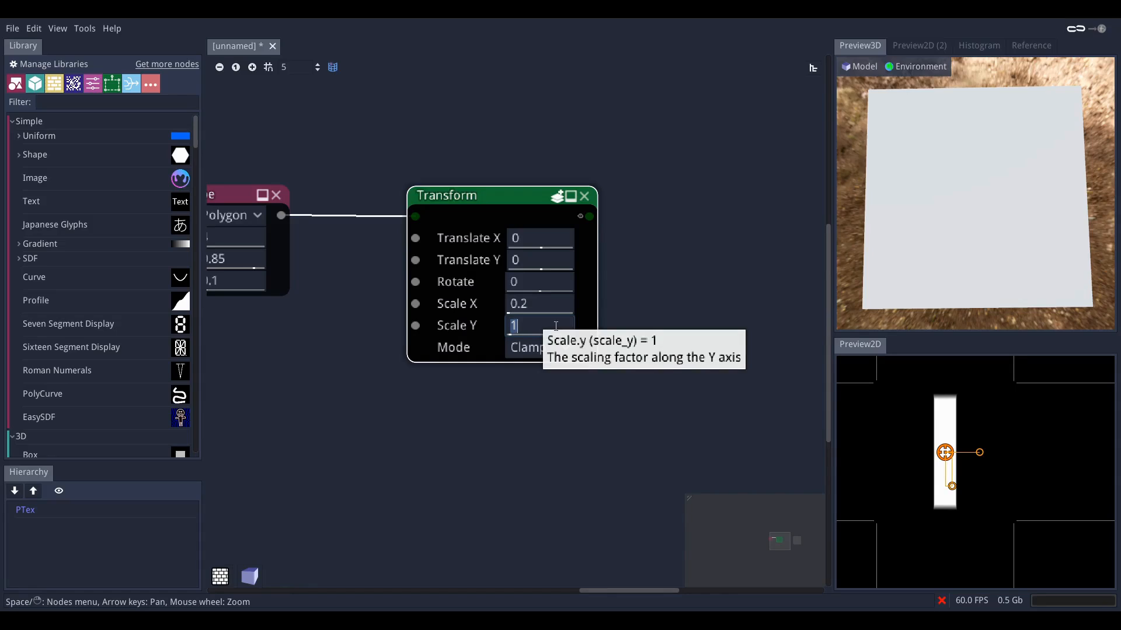
click(556, 327)
text(0)
key(Return)
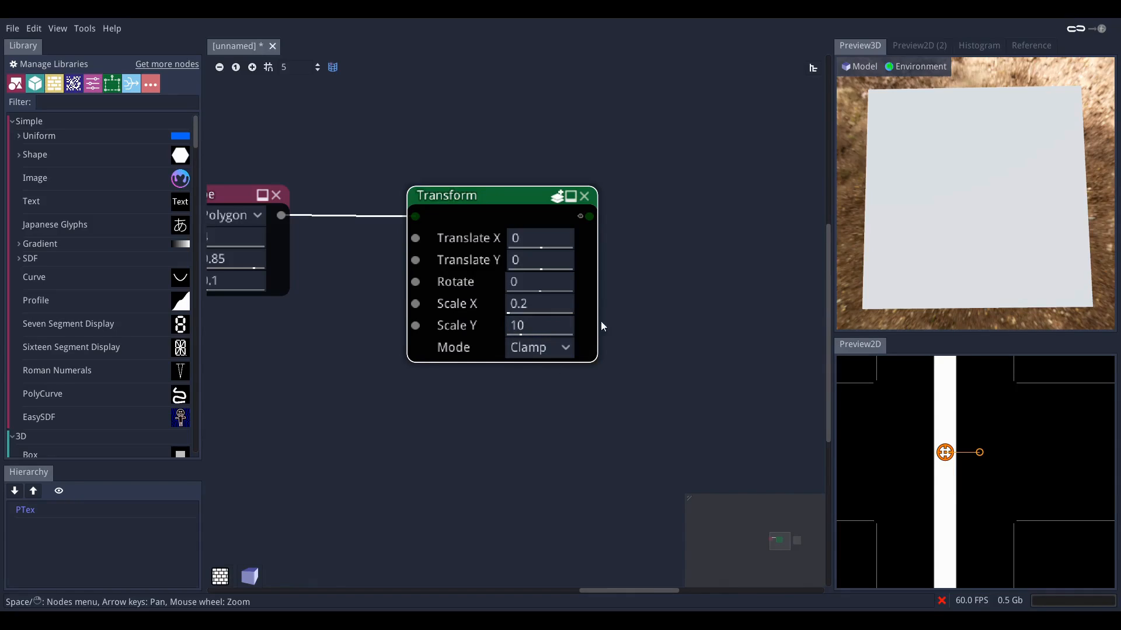
- Drive the Transform's Scale X input with a new FBM Noise node and change its noise type
middle_drag(566, 422, 625, 392)
middle_drag(529, 399, 599, 374)
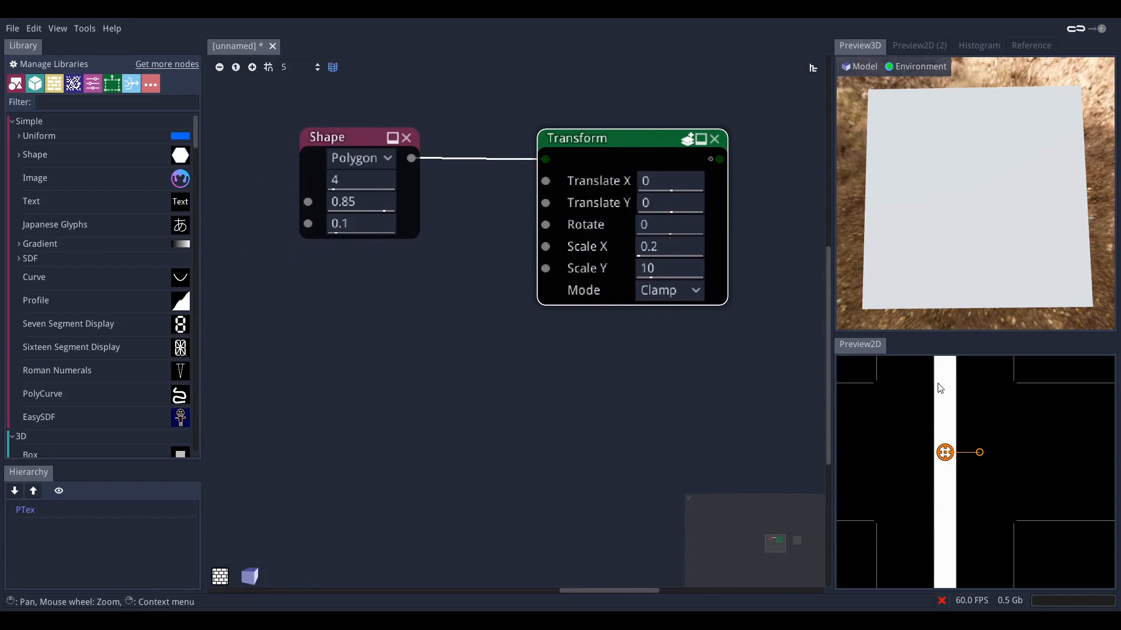
drag(545, 246, 386, 345)
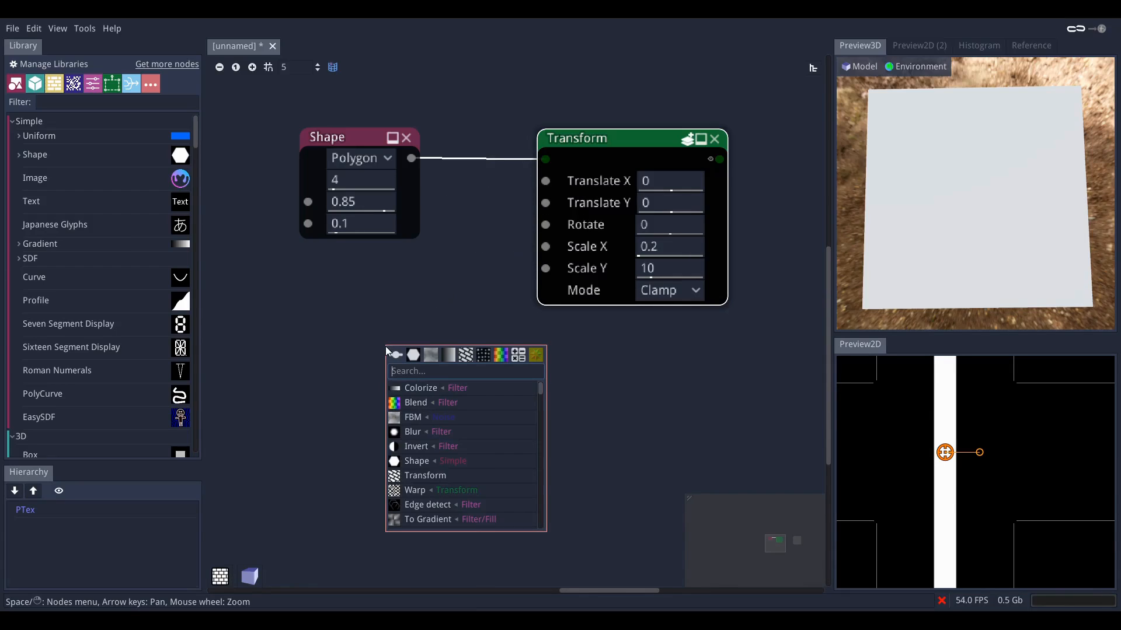
click(423, 418)
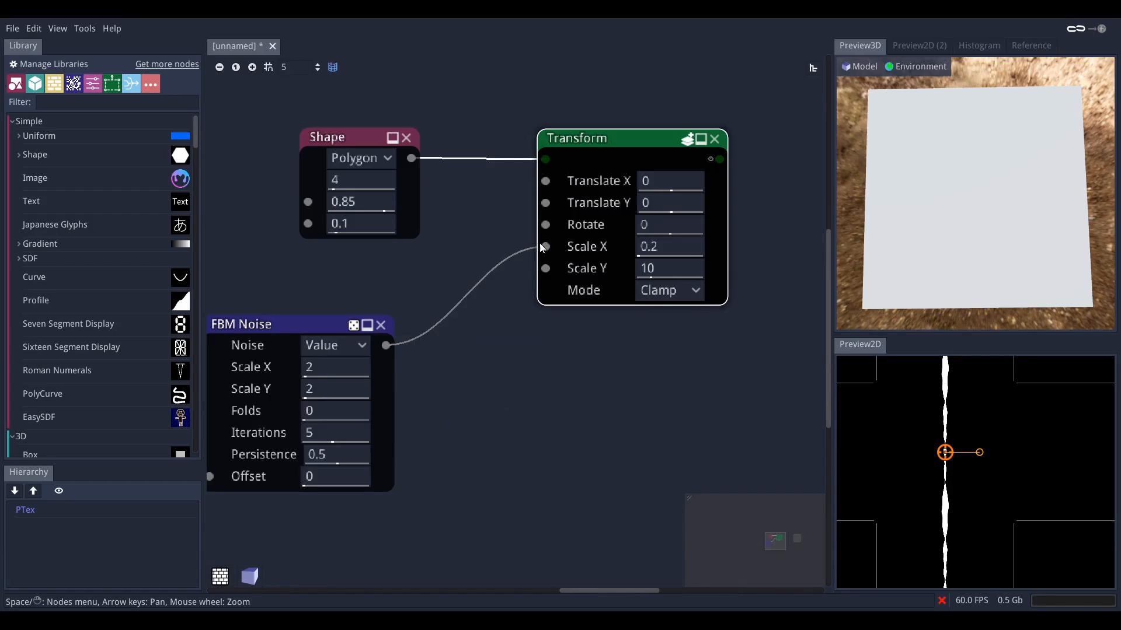
click(366, 348)
click(348, 408)
- Add a Warp node fed by the Transform output, move the material node away from it, and show the Warp in the 2D preview
middle_drag(528, 361, 457, 387)
middle_drag(571, 365, 412, 389)
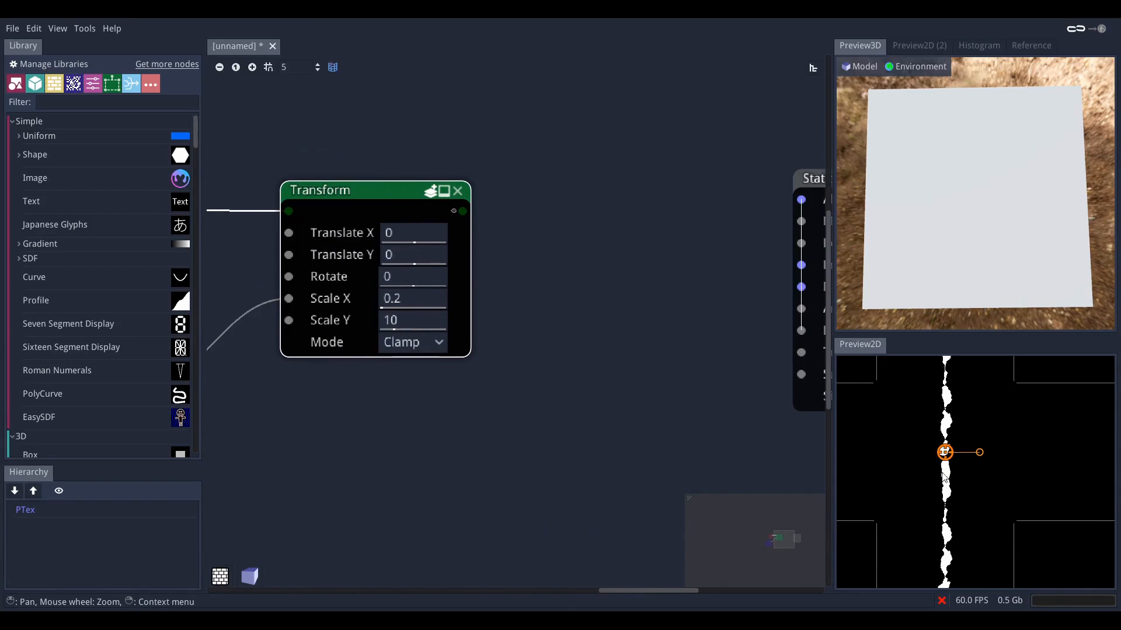
middle_drag(674, 434, 492, 453)
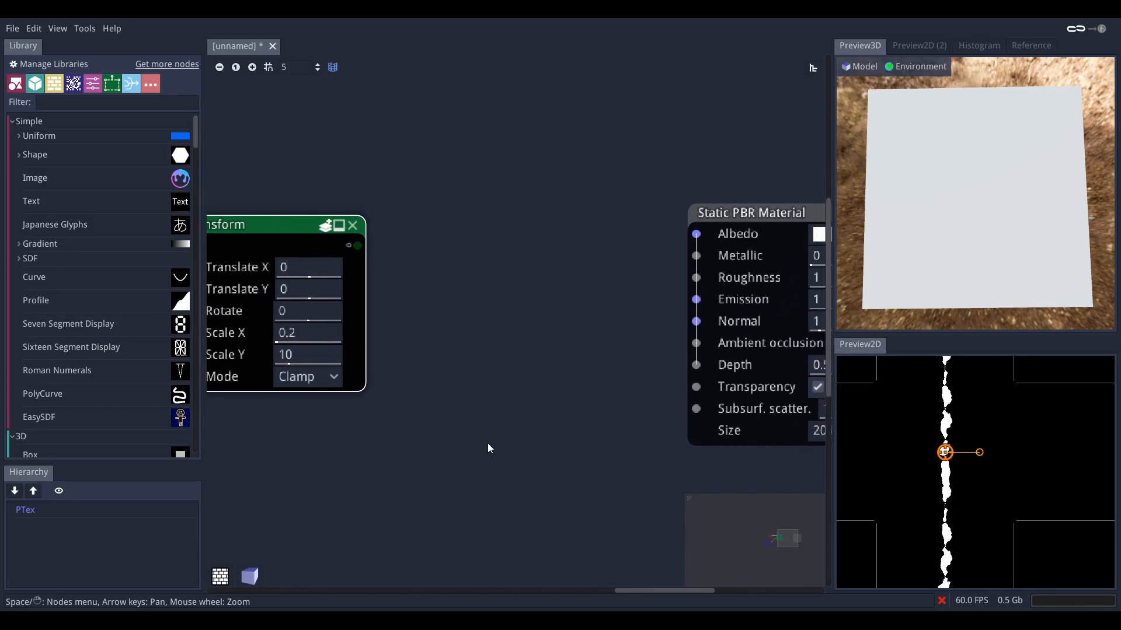
drag(357, 245, 552, 253)
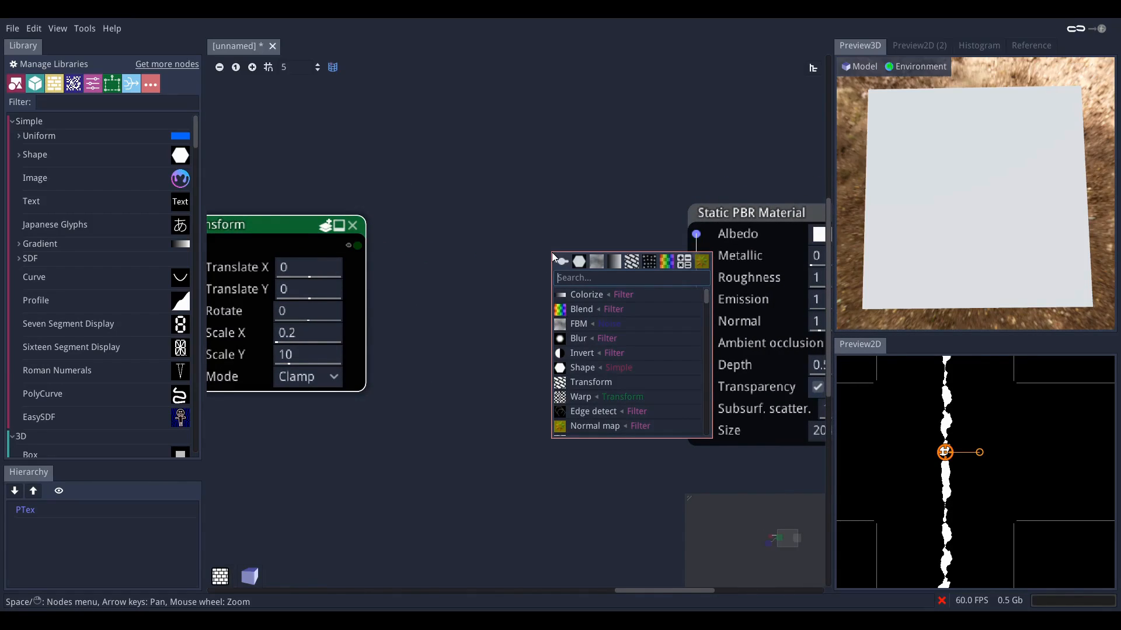
text(wa)
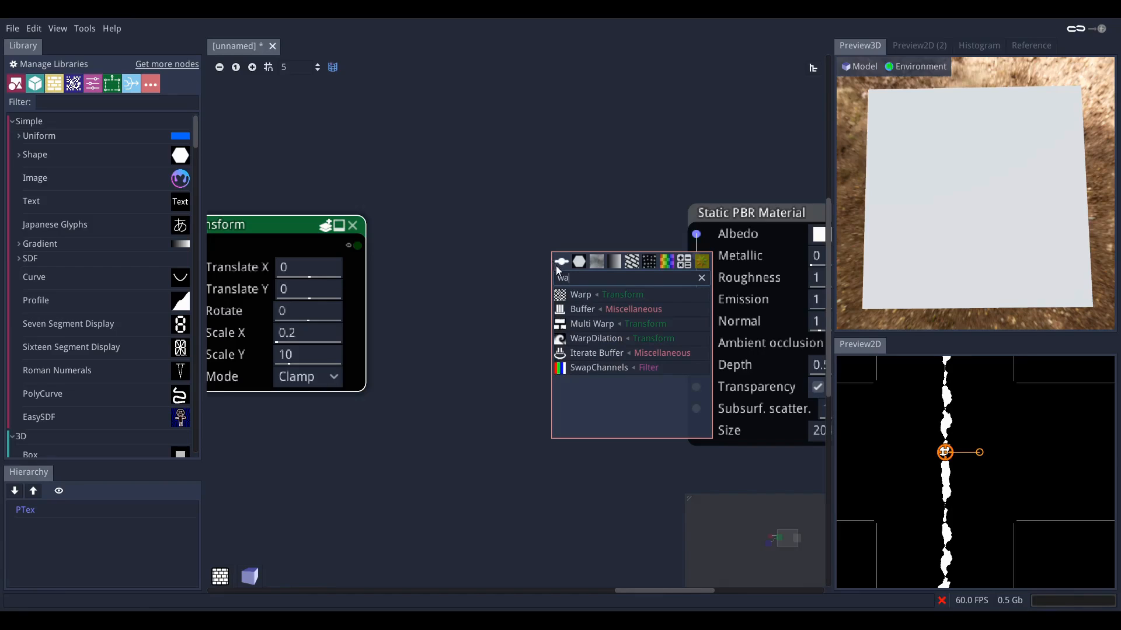
click(578, 296)
middle_drag(540, 297, 438, 292)
scroll(441, 292, down, 4)
drag(575, 244, 664, 251)
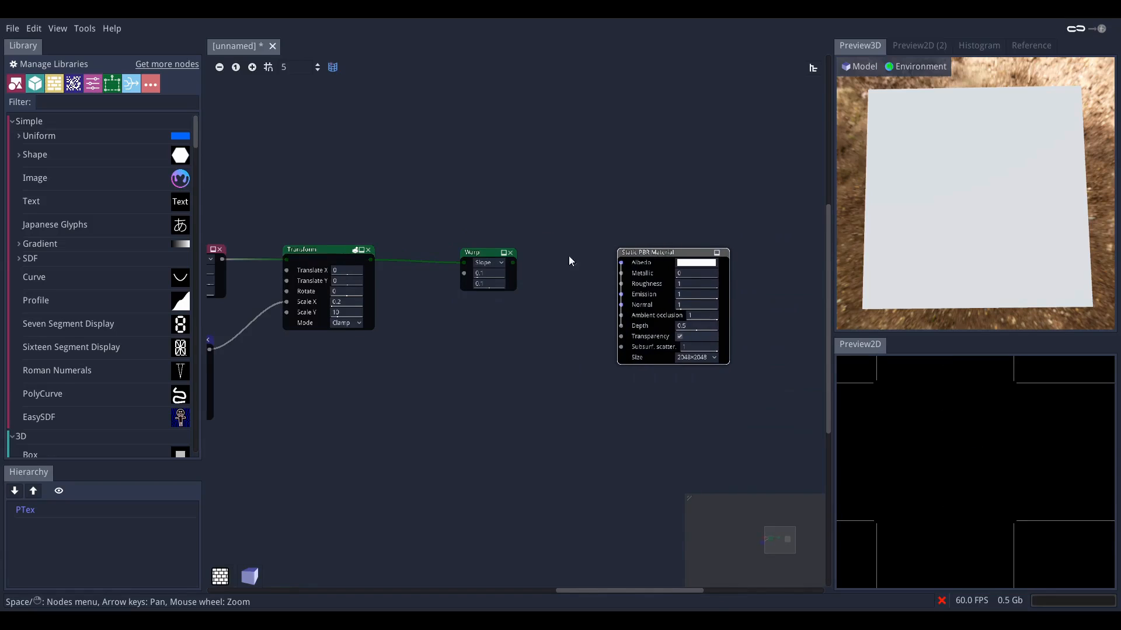
scroll(540, 258, up, 2)
middle_drag(522, 286, 551, 265)
click(499, 244)
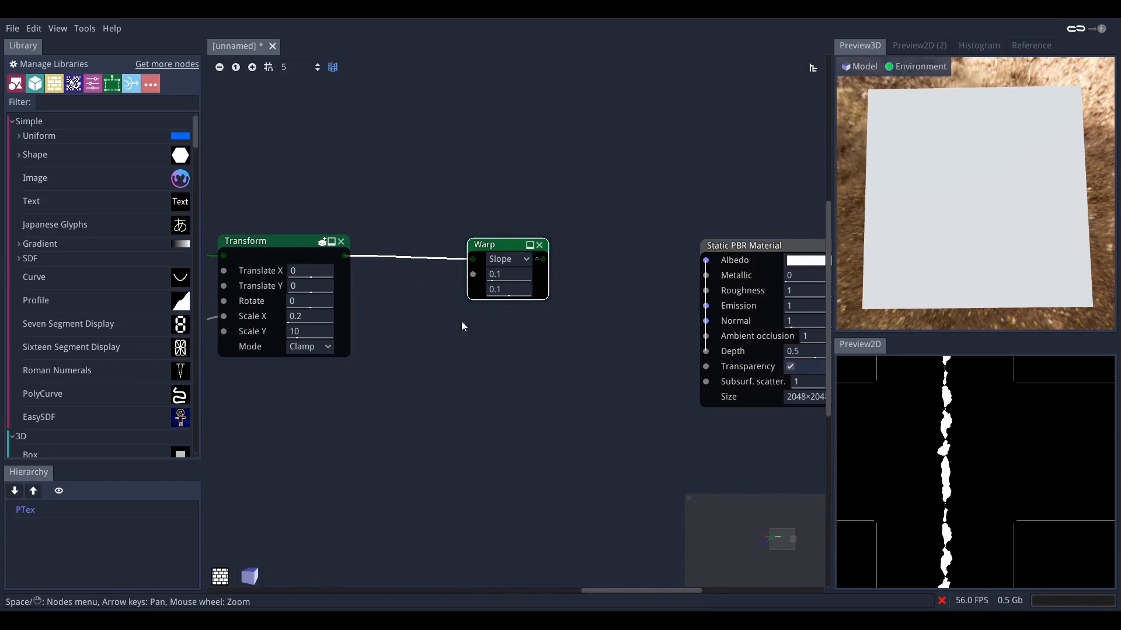
- Drive the Warp's amount input with a new FBM Noise node and set its noise type to Simplex
middle_drag(469, 313, 524, 323)
scroll(538, 272, up, 2)
scroll(530, 310, up, 2)
drag(620, 188, 485, 349)
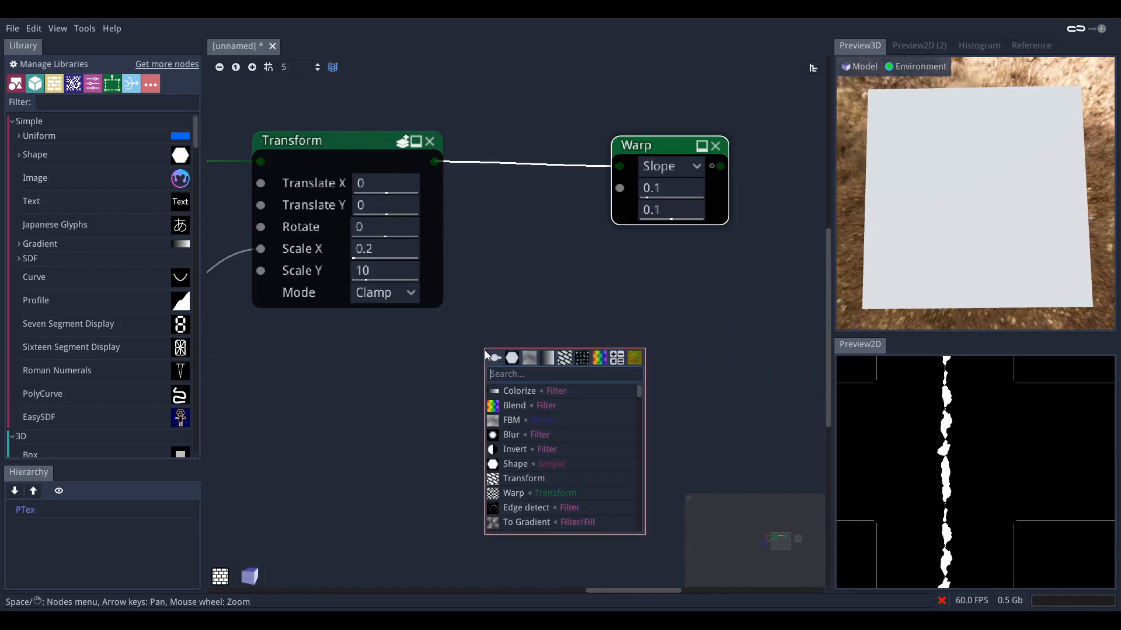
click(520, 418)
click(438, 349)
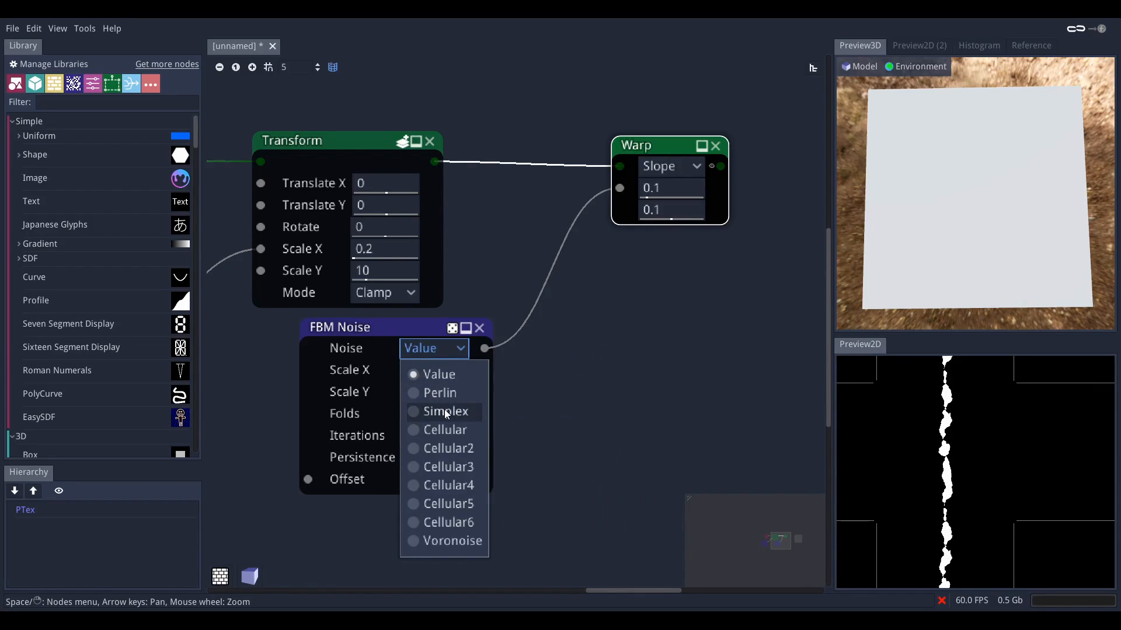
click(444, 408)
- Strengthen the distortion by setting the Warp's amount to 0.17 and its epsilon to 0.165
middle_drag(597, 325, 449, 401)
middle_drag(513, 313, 491, 357)
scroll(502, 338, up, 2)
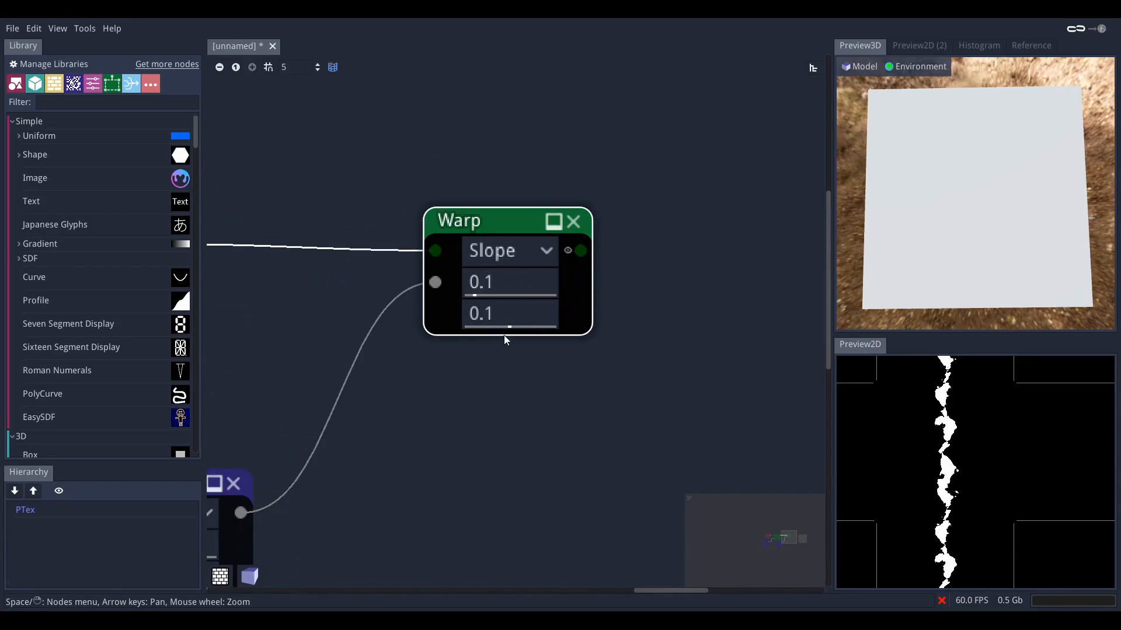
drag(495, 314, 638, 318)
drag(500, 281, 560, 285)
- Reduce the radius of the four-sided Shape node to thin the warped streak
scroll(949, 410, down, 5)
middle_drag(474, 405, 642, 374)
scroll(642, 374, down, 2)
middle_drag(457, 356, 666, 328)
middle_drag(366, 338, 586, 372)
scroll(537, 361, up, 2)
middle_drag(597, 331, 581, 348)
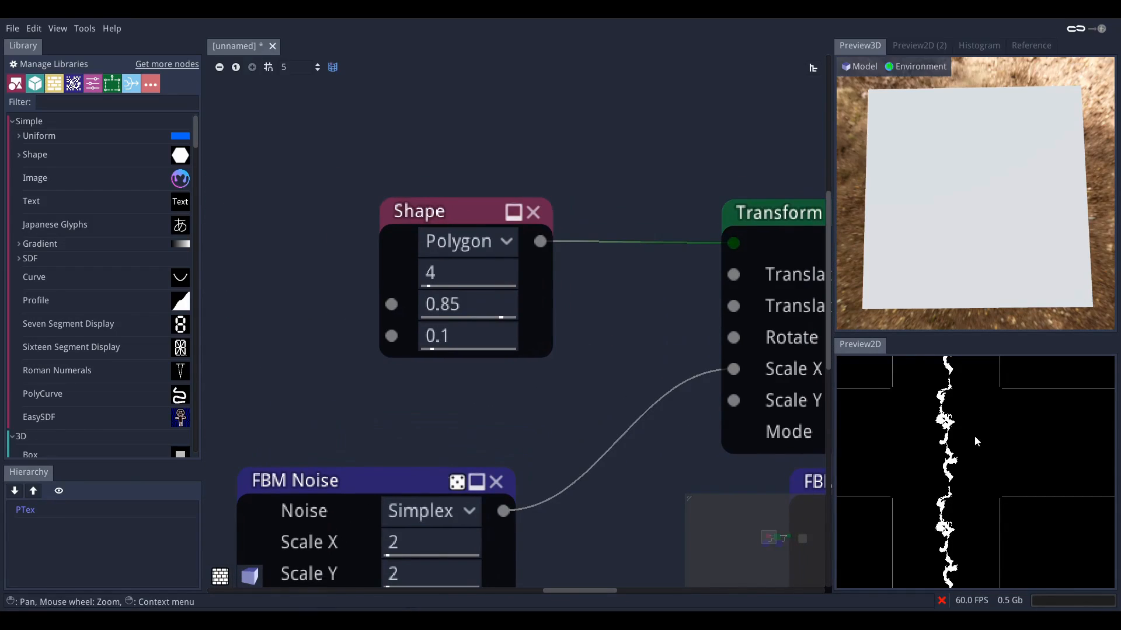
scroll(969, 435, up, 3)
middle_drag(947, 439, 969, 488)
middle_drag(543, 373, 529, 355)
drag(484, 287, 300, 308)
- Add a Dilate node fed by the Warp output and show it in the 2D preview
middle_drag(607, 348, 507, 321)
scroll(716, 358, down, 8)
middle_drag(716, 358, 502, 384)
scroll(502, 384, up, 4)
middle_drag(457, 342, 399, 316)
drag(567, 212, 641, 218)
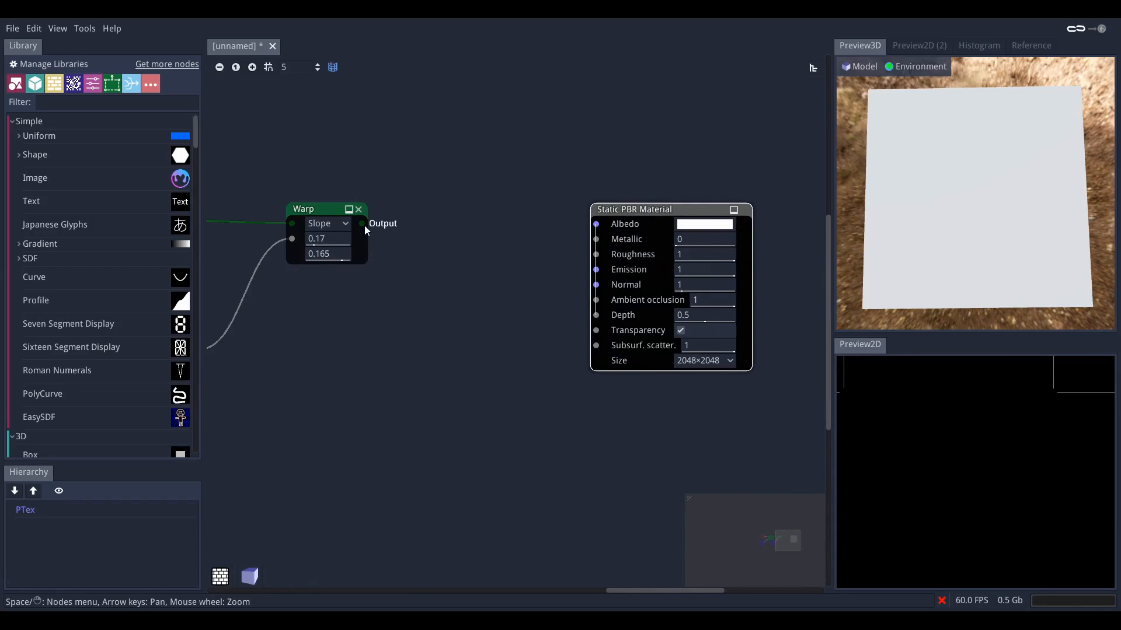
drag(409, 269, 408, 272)
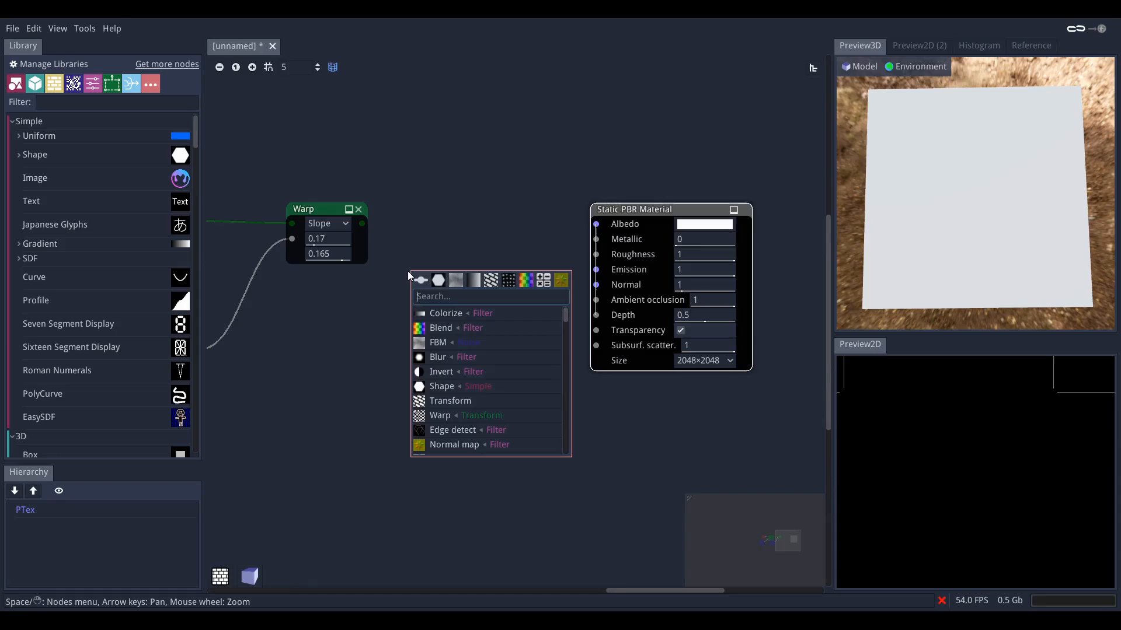
text(dil)
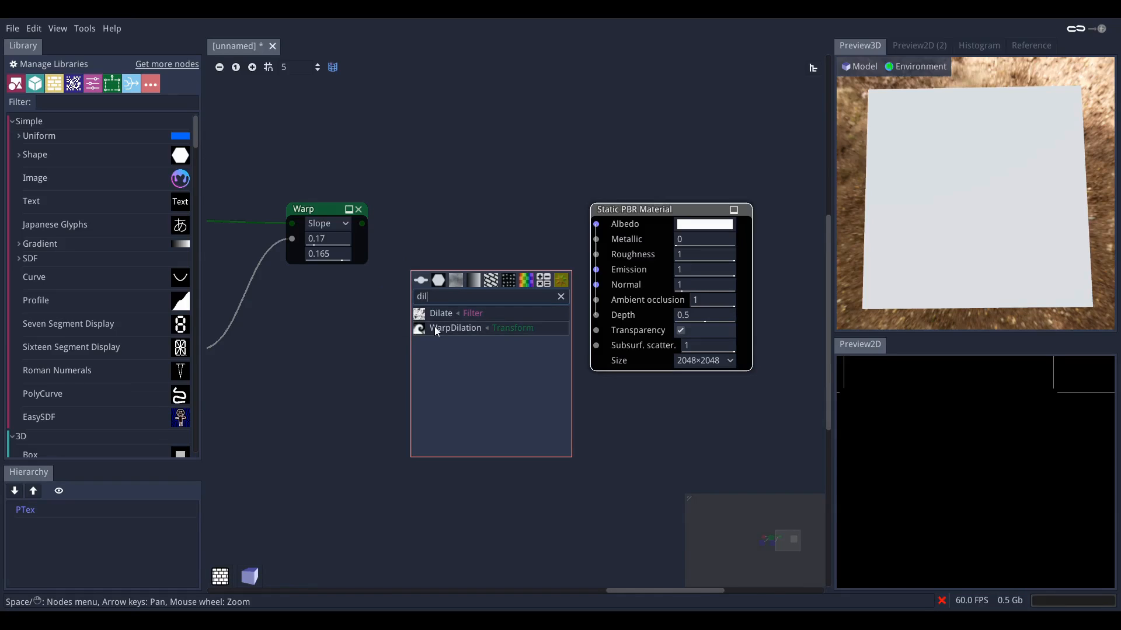
click(443, 314)
scroll(374, 386, up, 2)
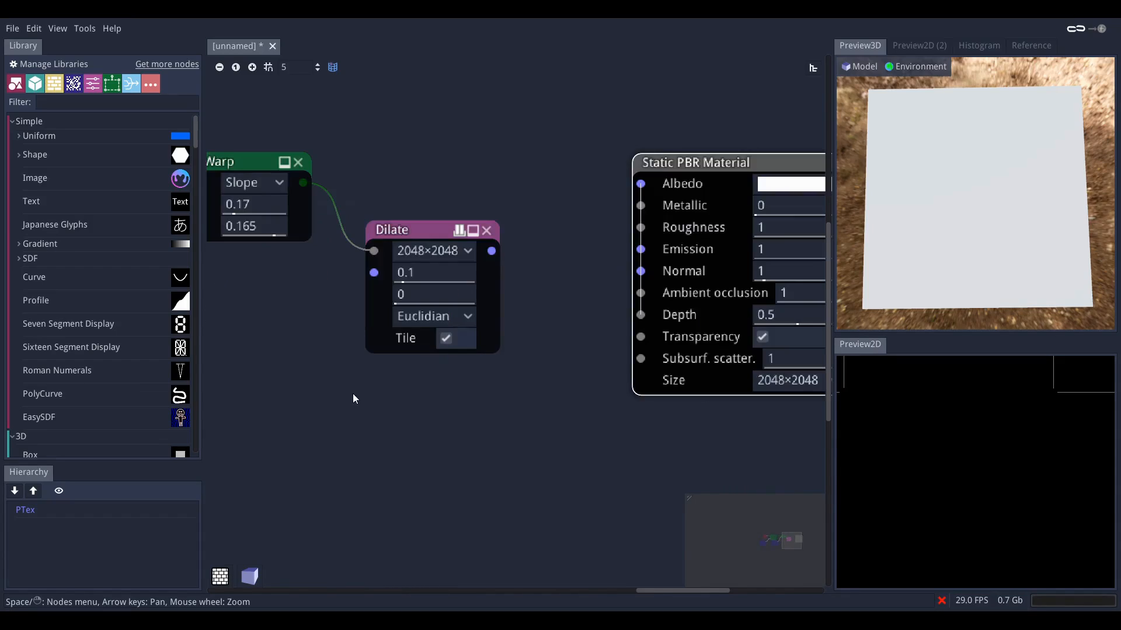
click(411, 231)
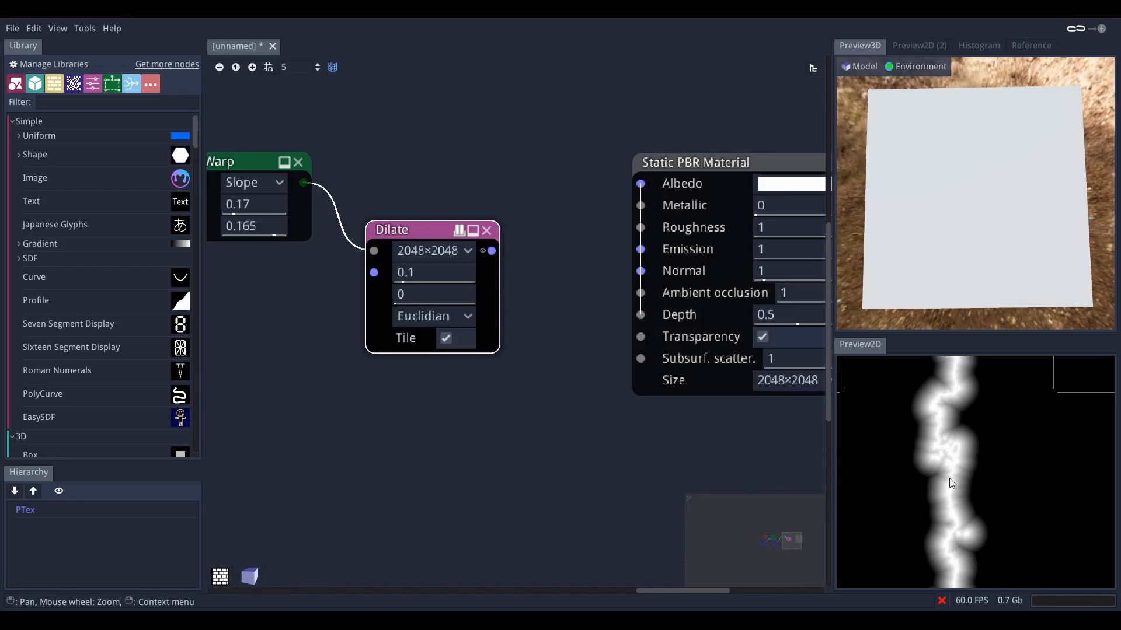
- Narrow the glow around the streak by setting the Dilate node's length to 0.05
scroll(420, 294, up, 2)
drag(437, 269, 391, 273)
scroll(591, 367, down, 2)
- Add a Gaussian Blur node after Dilate with a 2048×2048 grid size, and move the material node clear of it
middle_drag(594, 367, 443, 374)
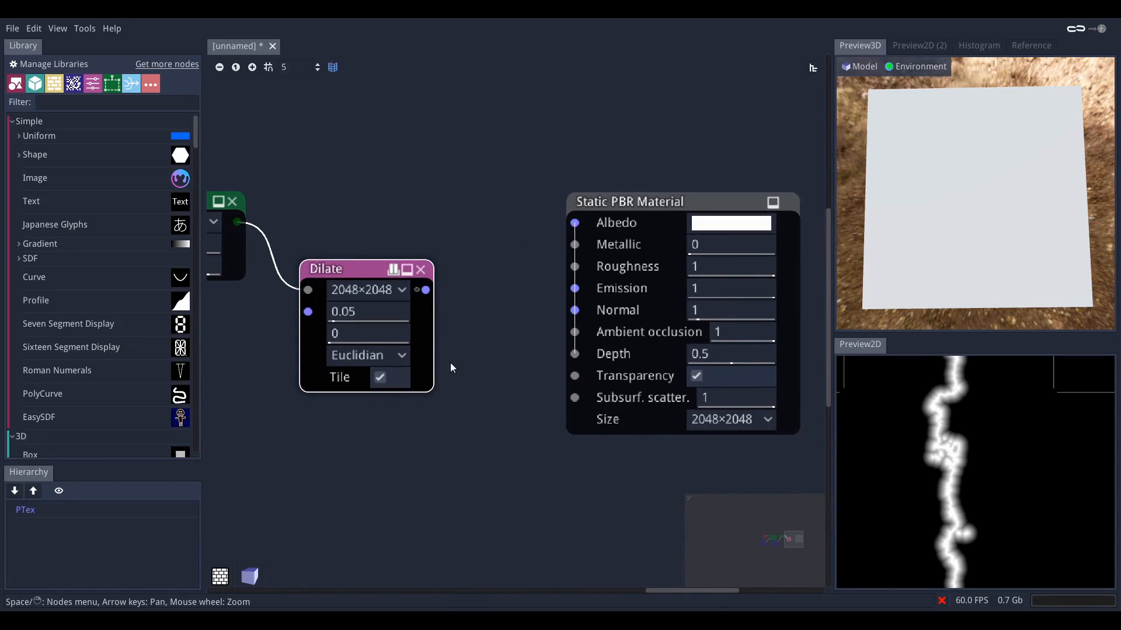
drag(609, 203, 717, 180)
drag(425, 290, 527, 327)
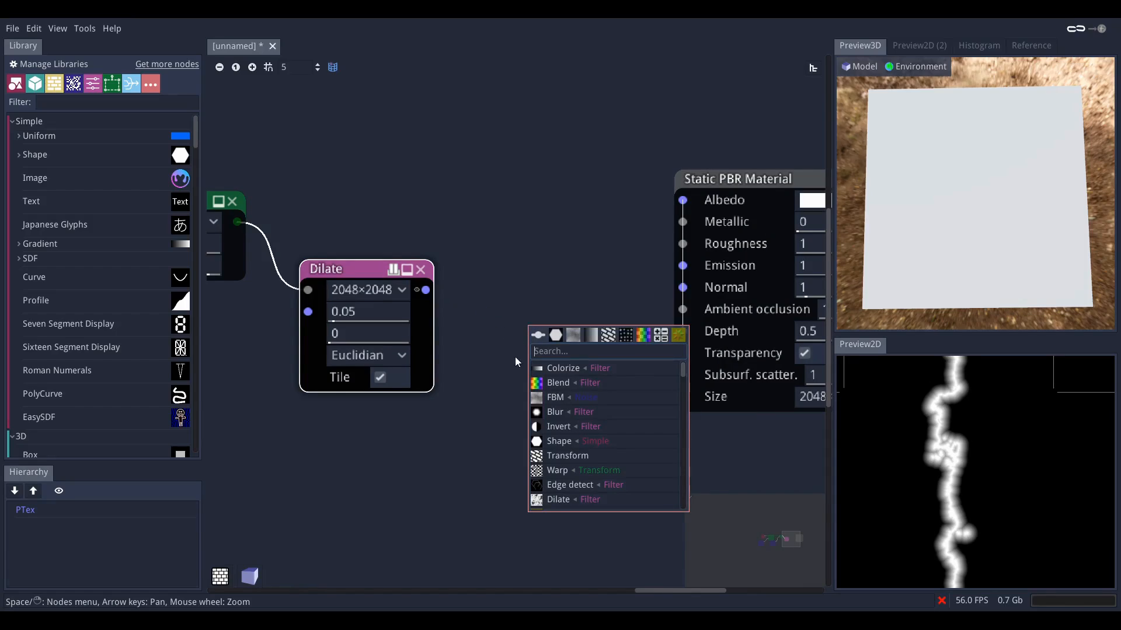
click(549, 413)
key(Right)
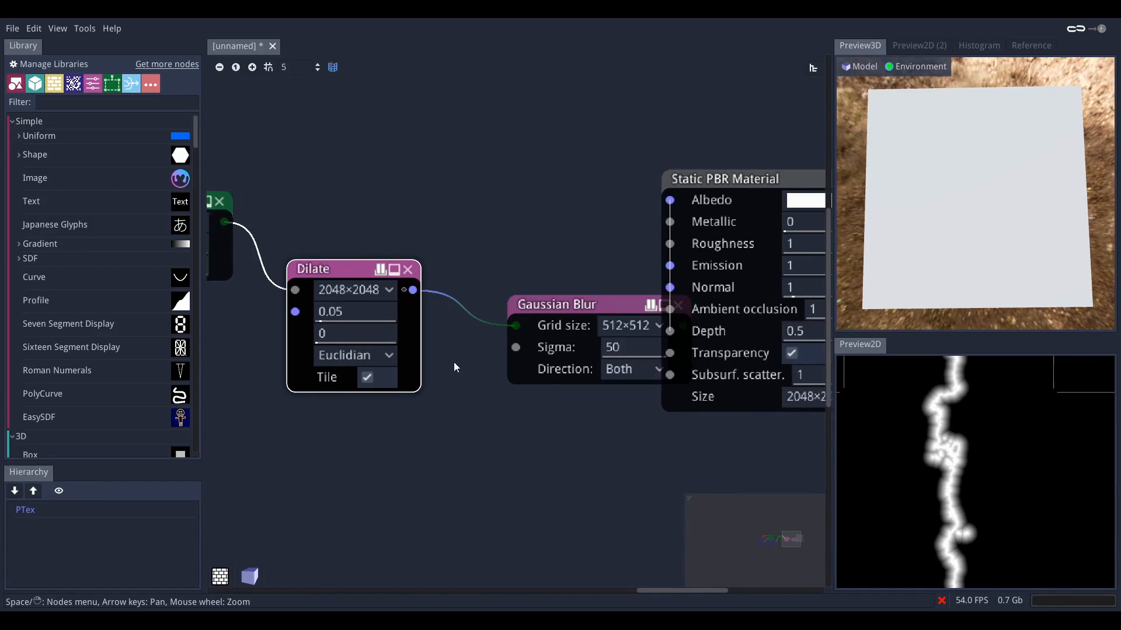
click(551, 331)
click(573, 479)
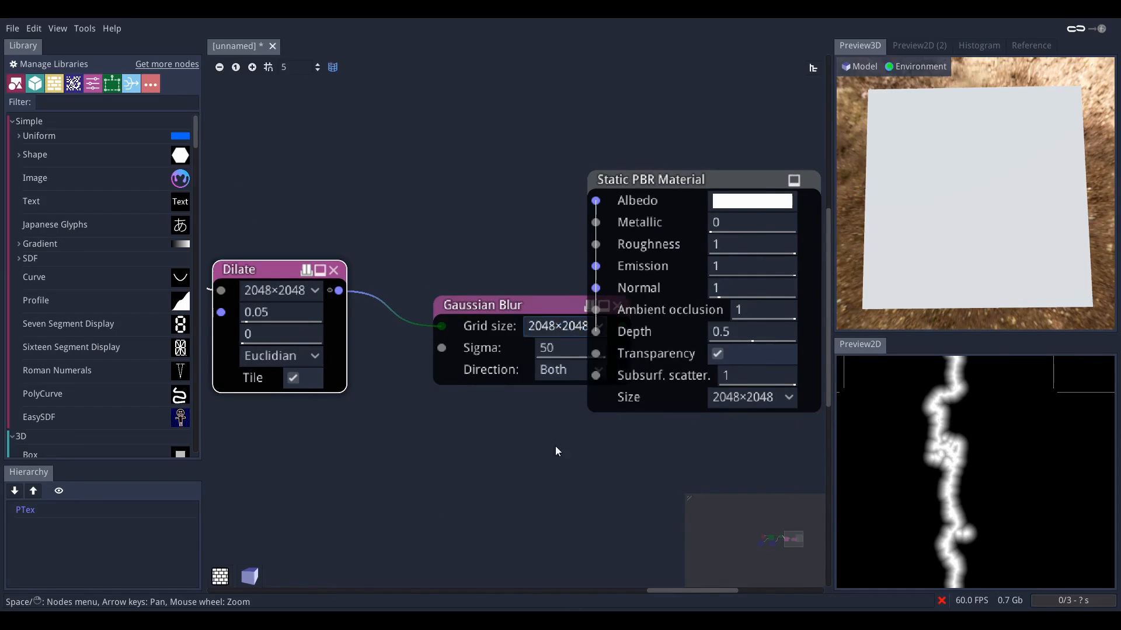
key(Right)
drag(554, 188, 673, 203)
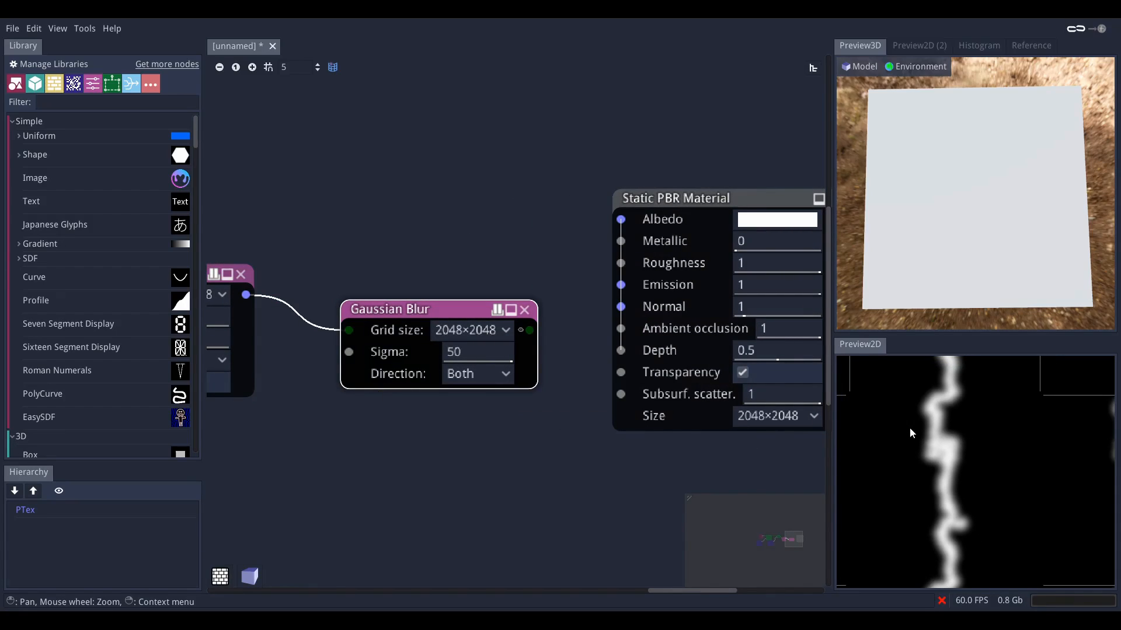
- Add a Blend node with the Gaussian Blur as Background and the Warp output as Layer1
scroll(377, 418, down, 2)
middle_drag(376, 419, 424, 424)
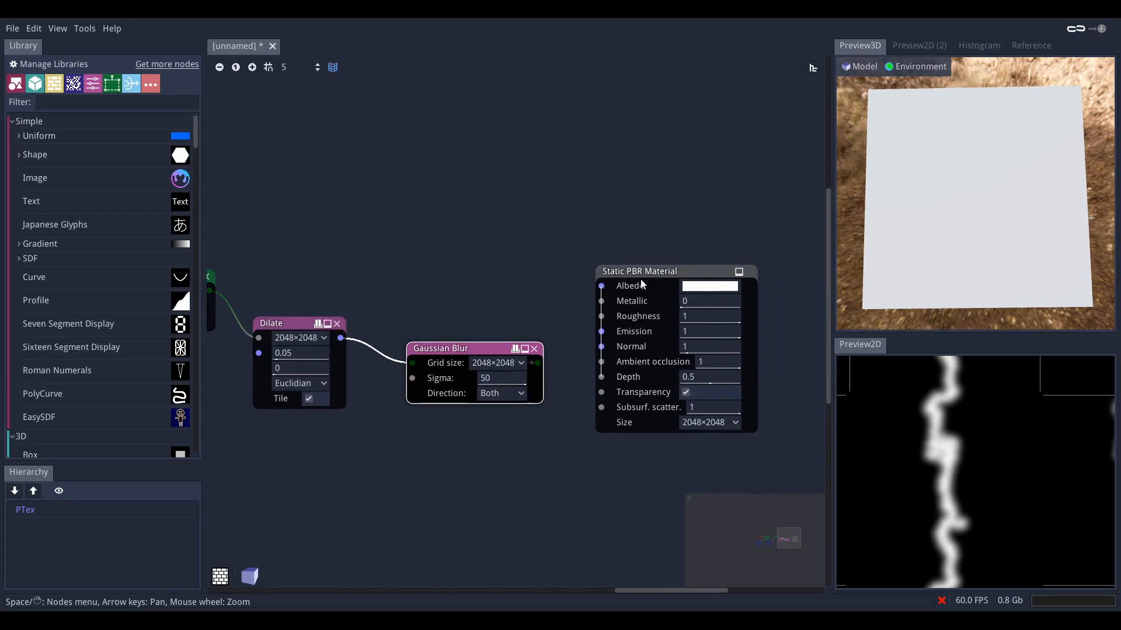
drag(639, 274, 727, 286)
drag(584, 265, 583, 265)
click(617, 322)
middle_drag(275, 258, 366, 270)
drag(301, 302, 674, 291)
middle_drag(743, 295, 546, 281)
- Set the Blend's Layer1 mode to Screen with opacity 1, and move the overlapping material node aside
click(552, 280)
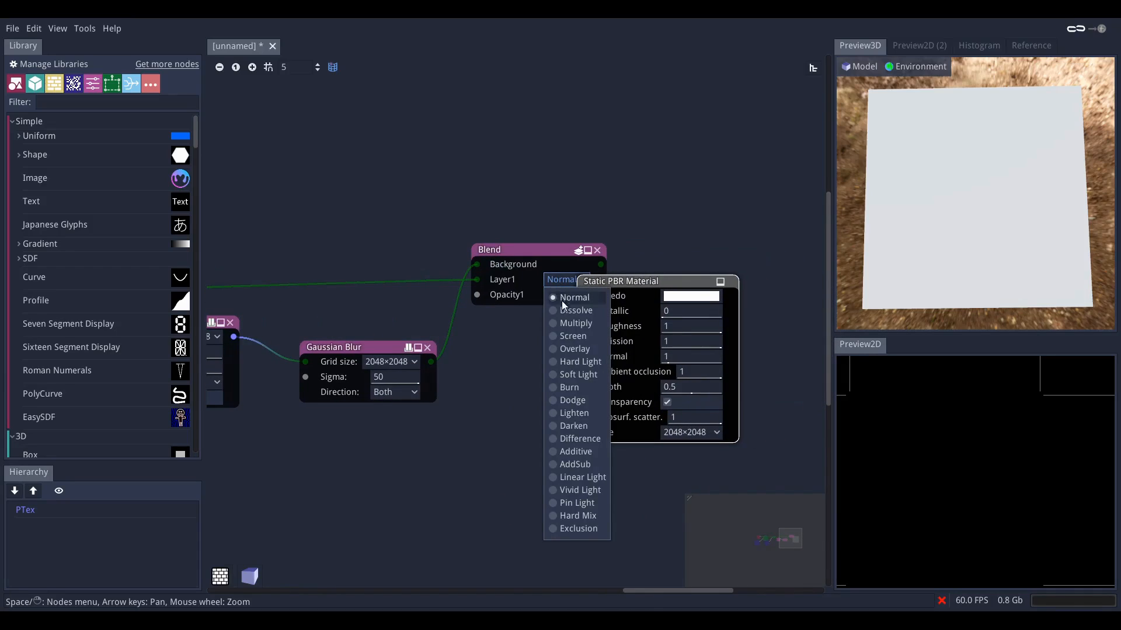
click(580, 338)
middle_drag(528, 347, 447, 353)
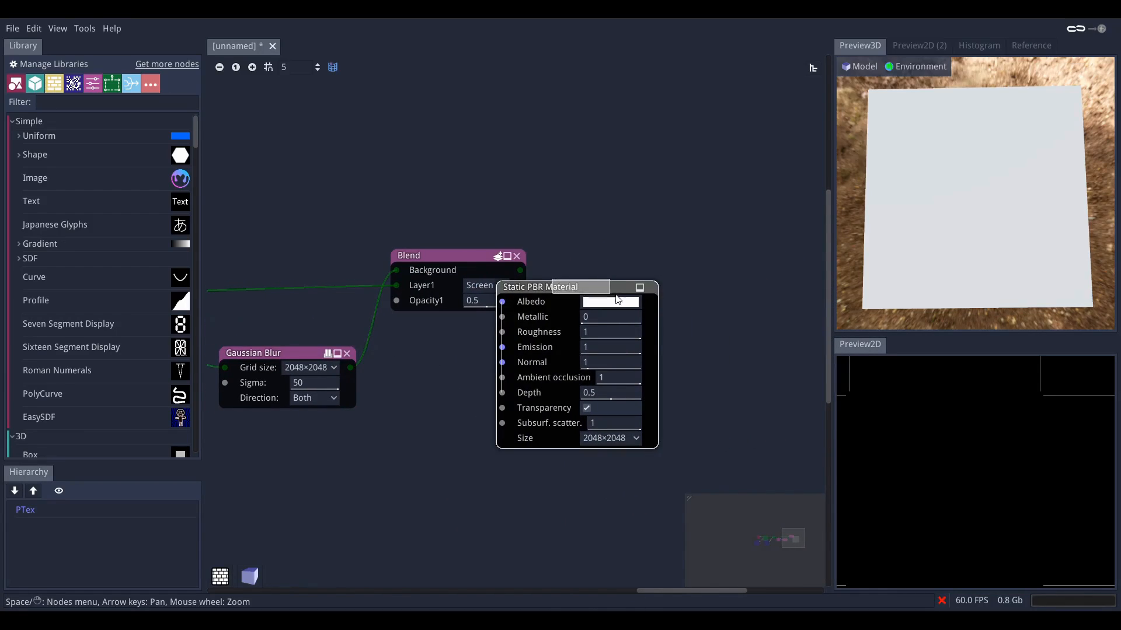
drag(591, 296, 656, 297)
drag(476, 301, 524, 299)
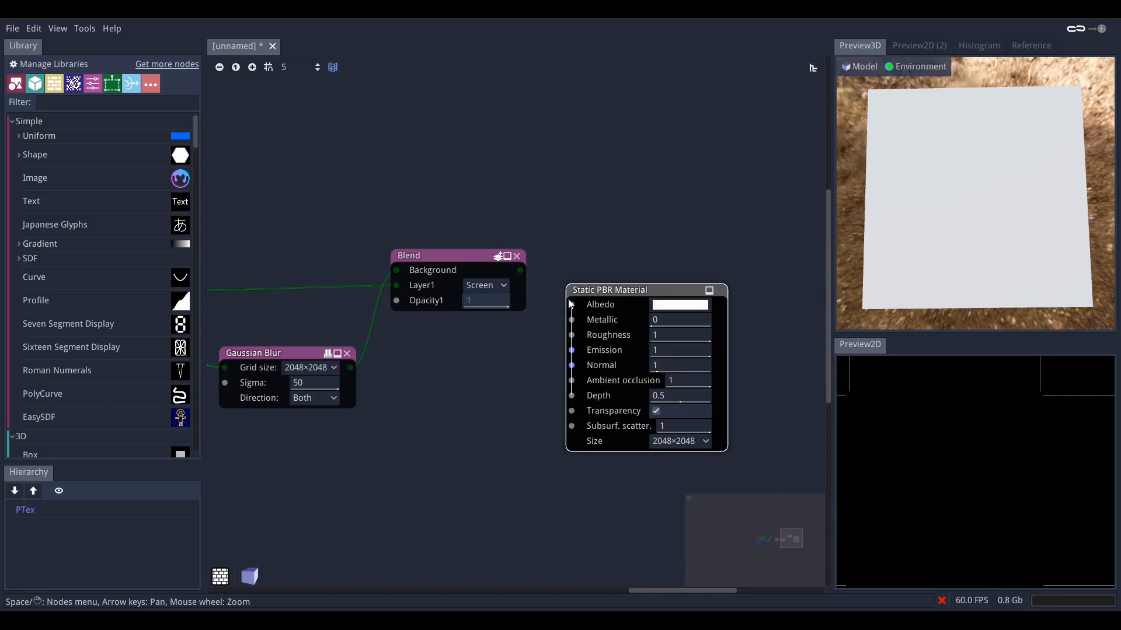
- Add a Colorize node fed by the Blend output and show it in the 2D preview
middle_drag(474, 356, 432, 363)
drag(547, 299, 615, 297)
drag(462, 275, 518, 289)
click(552, 331)
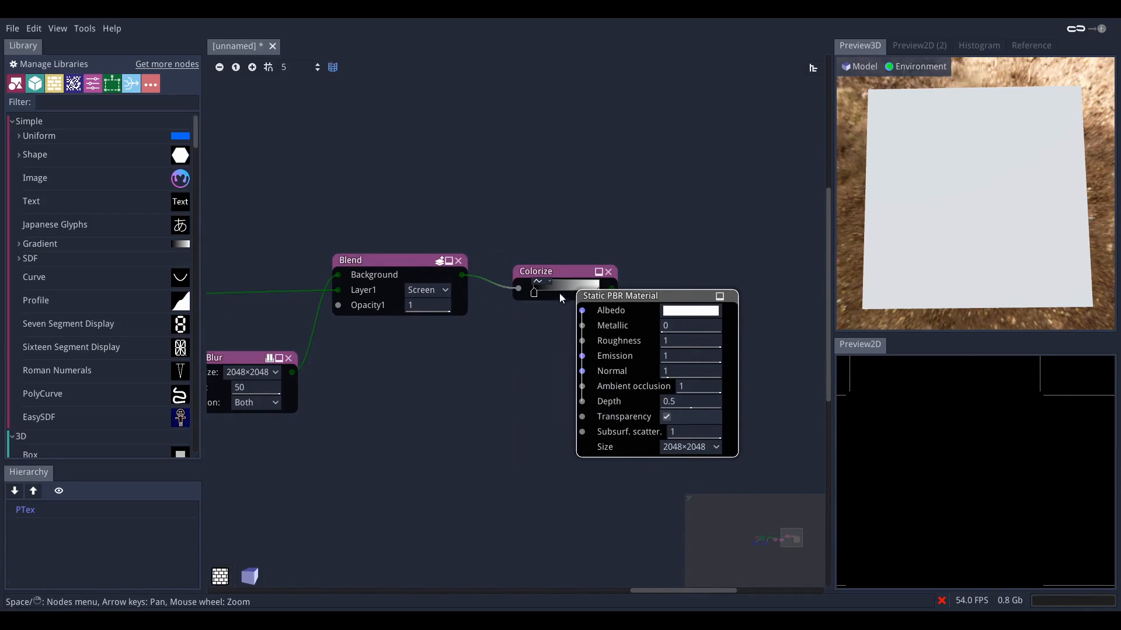
scroll(608, 258, up, 2)
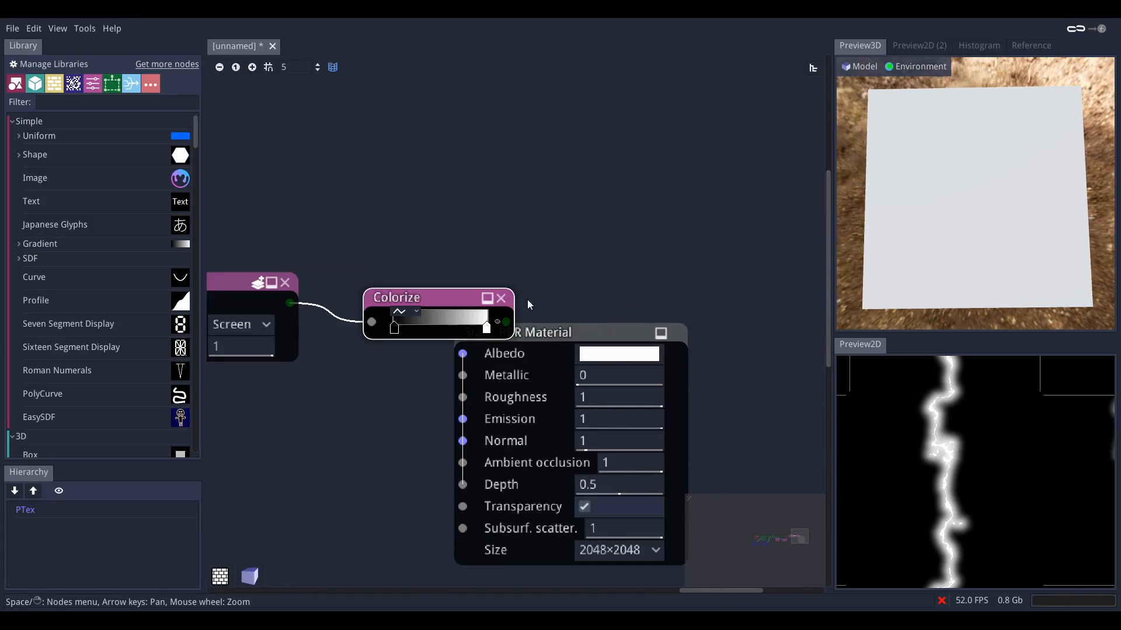
- Change the white end of the Colorize gradient to bright blue (00abff)
click(489, 330)
click(655, 420)
drag(608, 393, 652, 313)
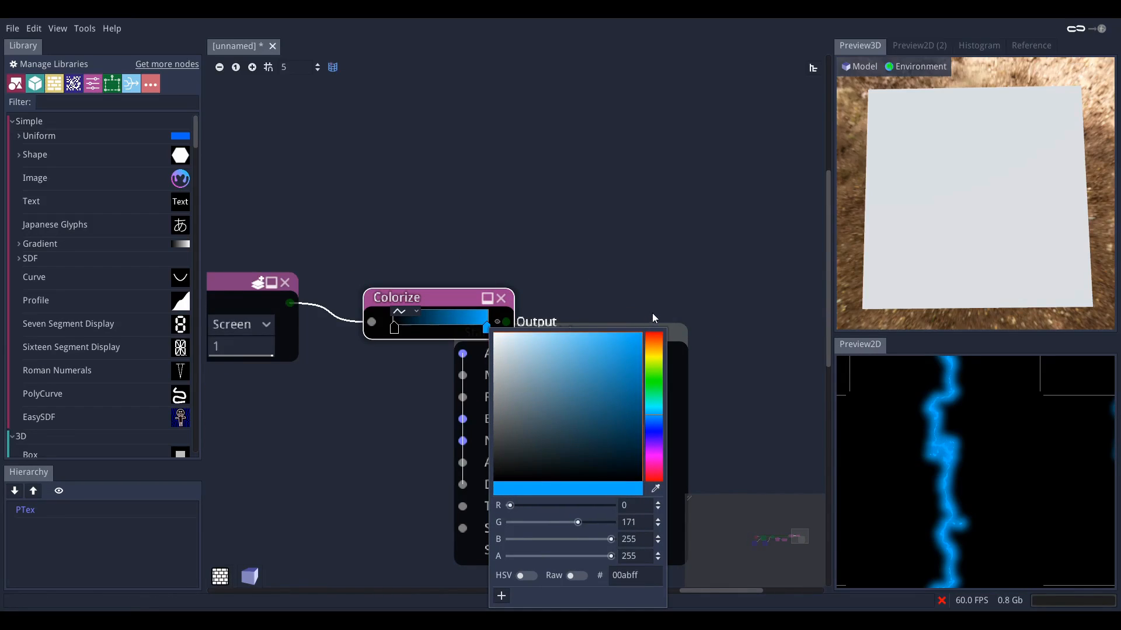
click(593, 275)
- Space out the material node, connect the blue Colorize output to its Albedo input, and check the 3D preview
middle_drag(585, 298, 526, 276)
drag(525, 305, 628, 292)
drag(447, 299, 507, 317)
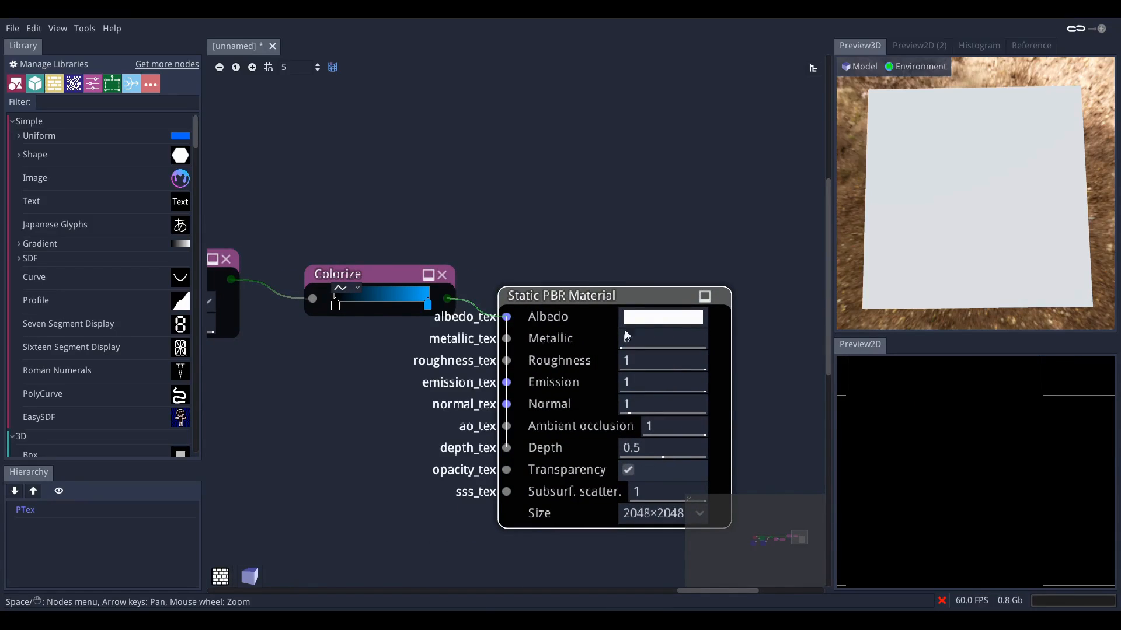
scroll(935, 254, down, 2)
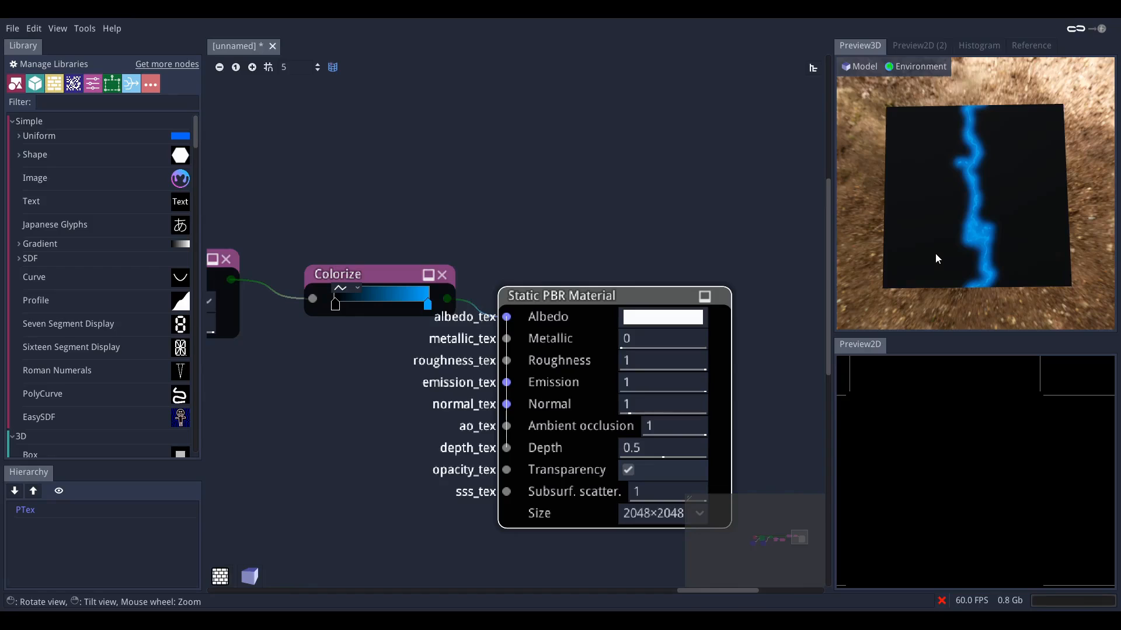
scroll(969, 249, up, 3)
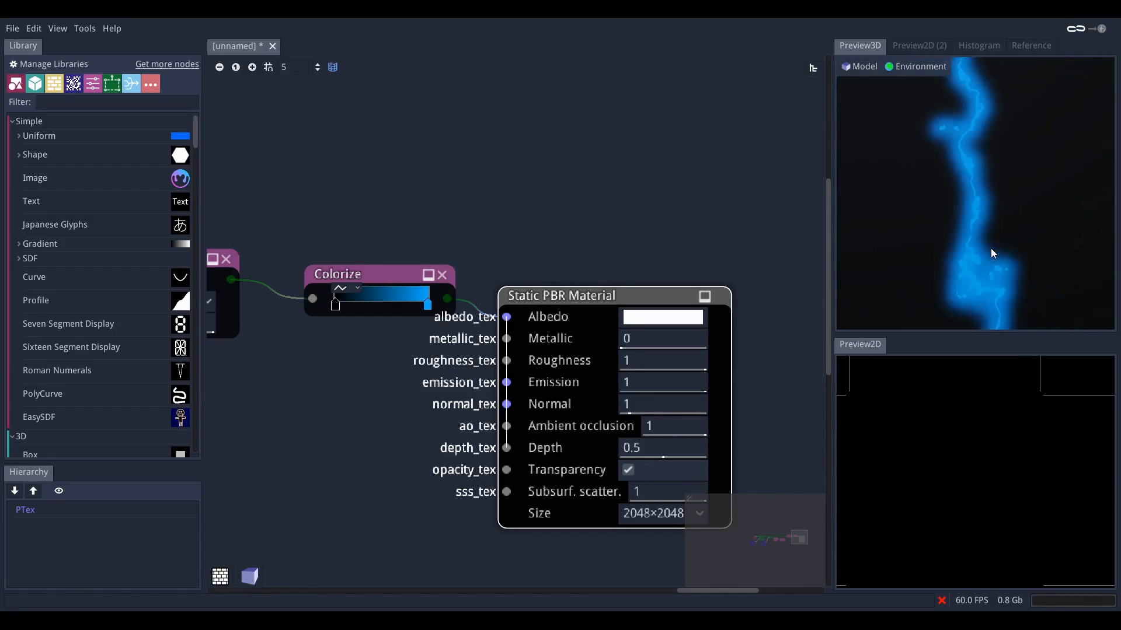
scroll(991, 254, down, 1)
- Add a second Colorize node fed by the Warp output and connect it to the material's Emission input
middle_drag(312, 355, 537, 300)
scroll(532, 300, down, 4)
middle_drag(447, 338, 500, 331)
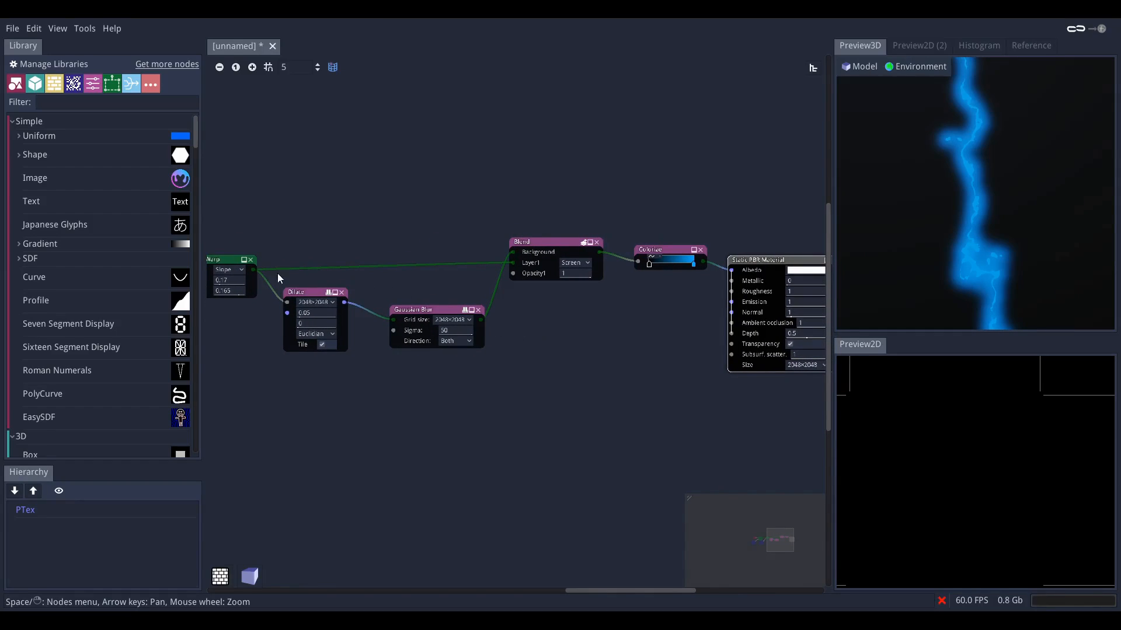
right_click(588, 318)
click(620, 358)
middle_drag(618, 360, 496, 370)
scroll(524, 345, up, 2)
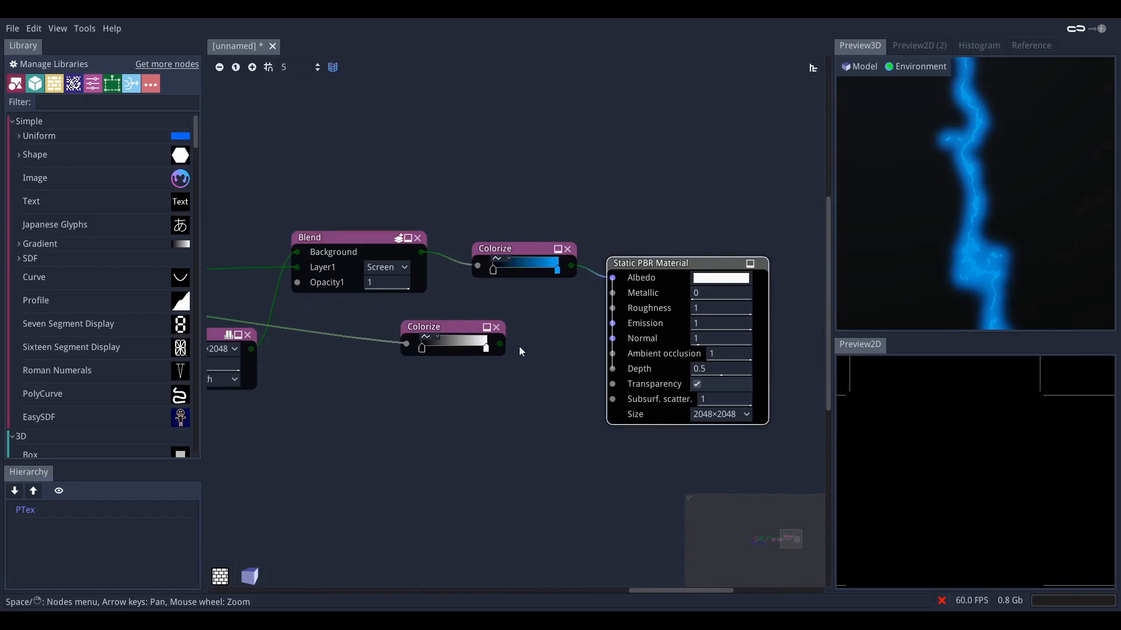
drag(581, 325, 609, 327)
middle_drag(221, 409, 469, 423)
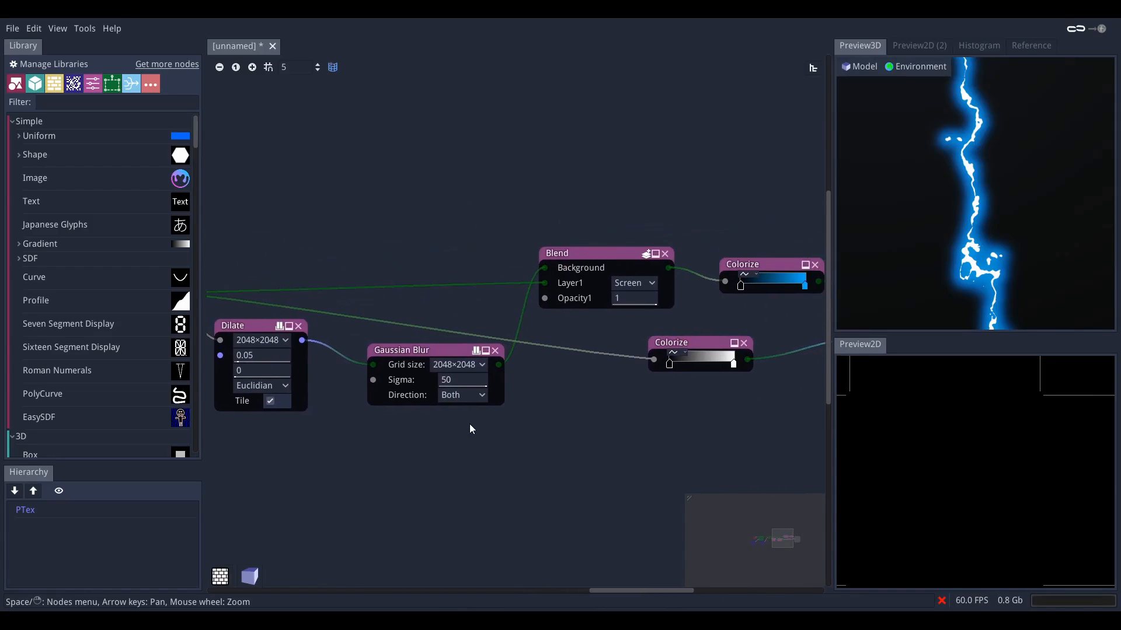
scroll(986, 232, up, 2)
scroll(992, 219, down, 4)
middle_drag(706, 397, 584, 433)
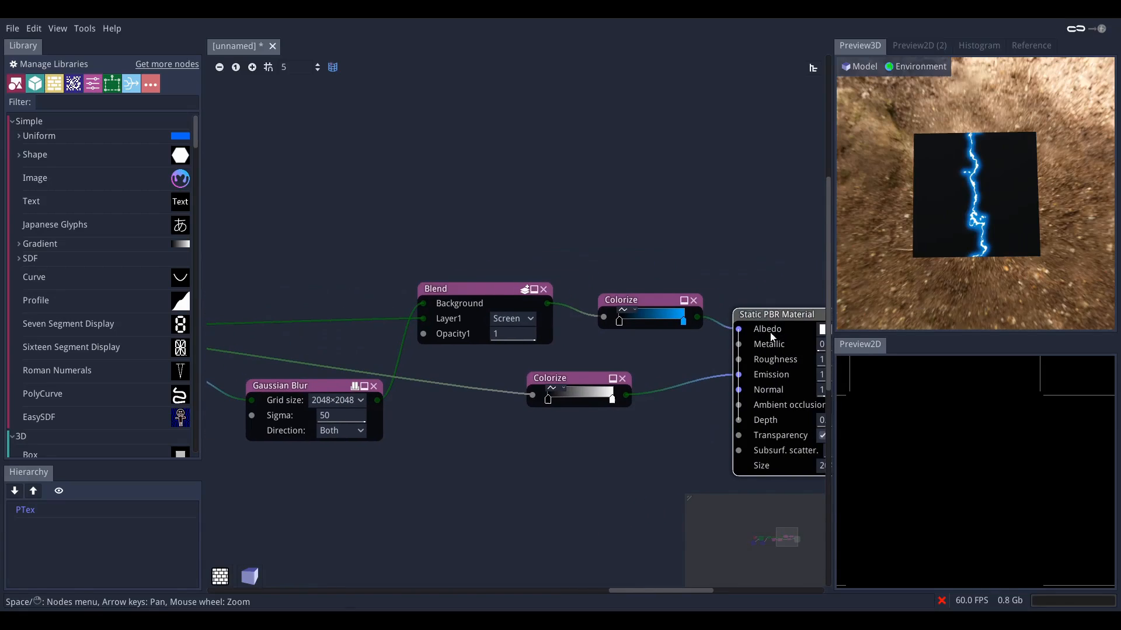
scroll(948, 216, up, 4)
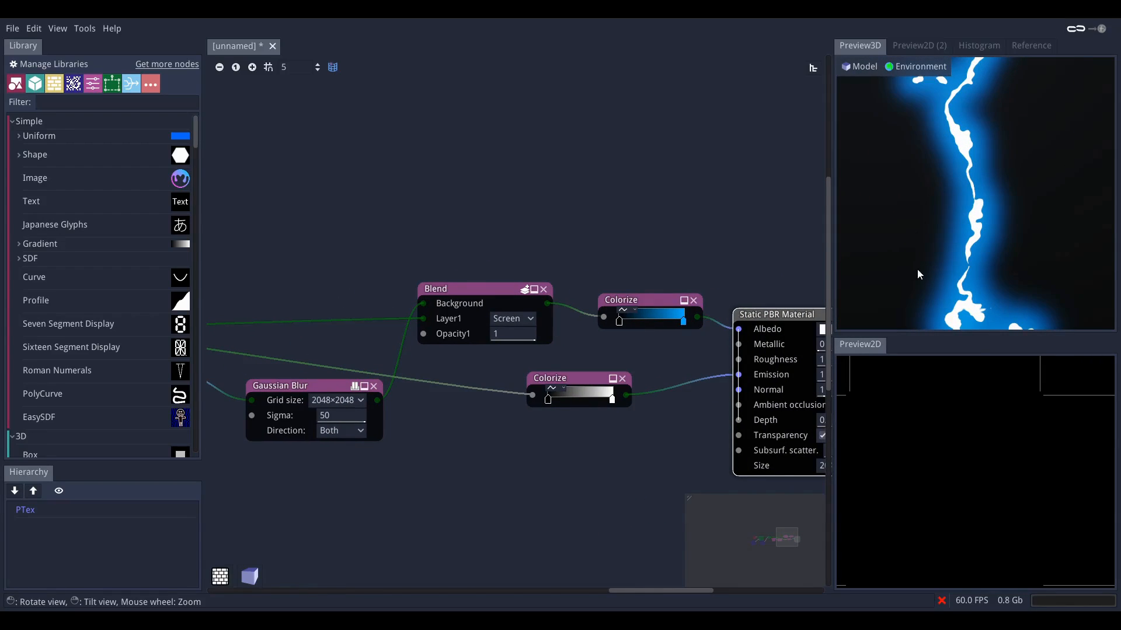
- Make the black end of the emission Colorize gradient fully transparent by setting its alpha to 0
drag(928, 244, 973, 216)
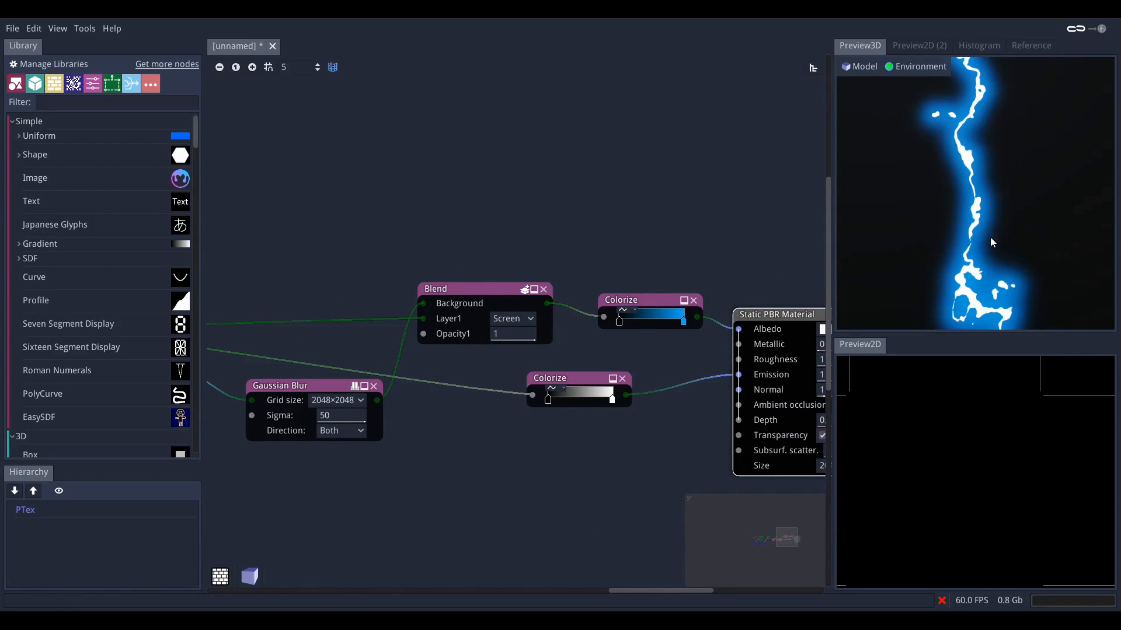
drag(947, 148, 945, 172)
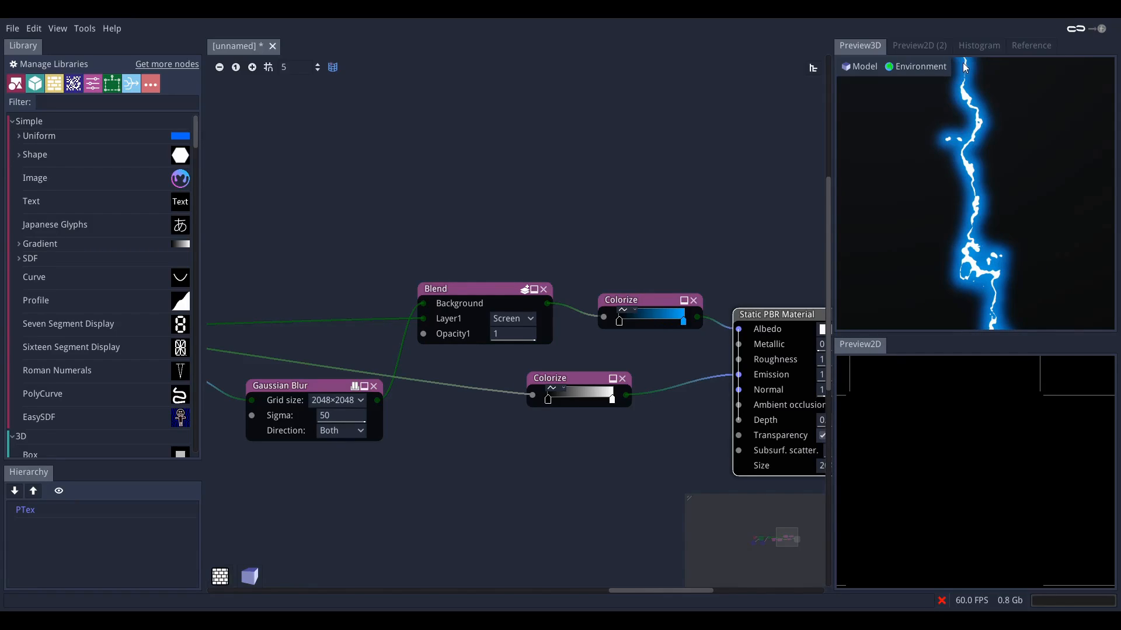
middle_drag(616, 327, 523, 278)
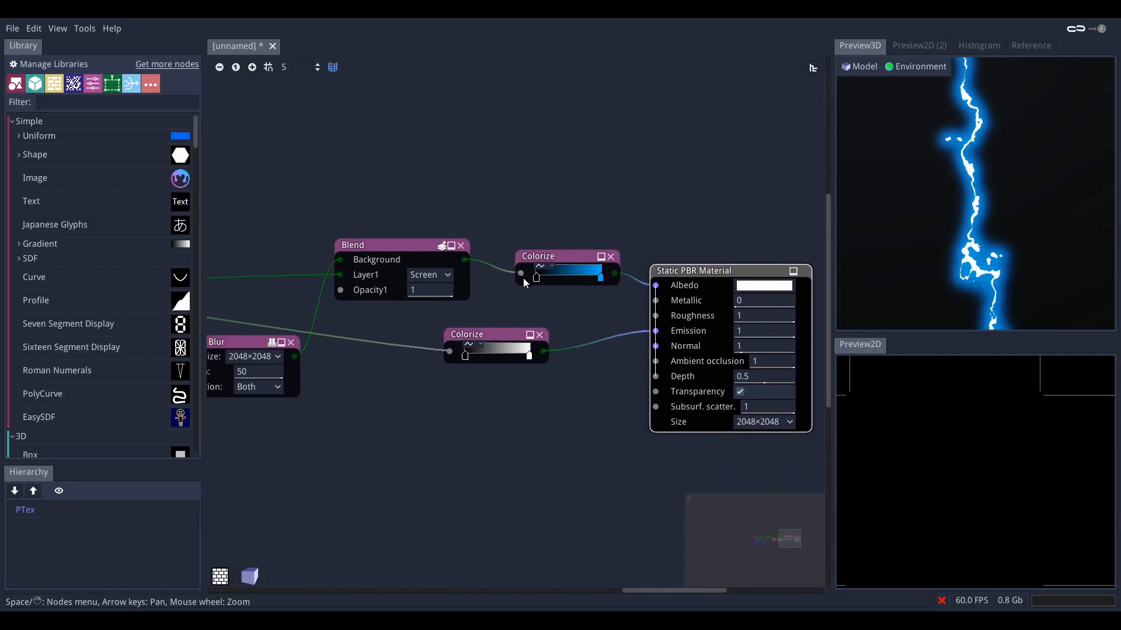
middle_drag(541, 410, 628, 328)
middle_drag(531, 348, 524, 272)
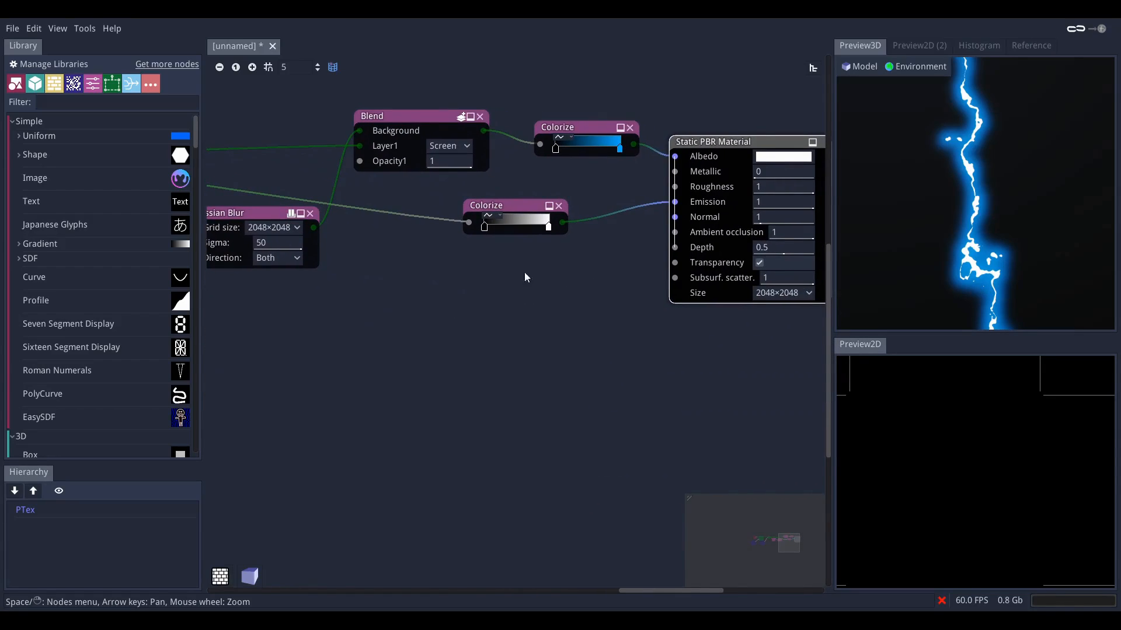
double_click(486, 228)
drag(607, 457, 454, 458)
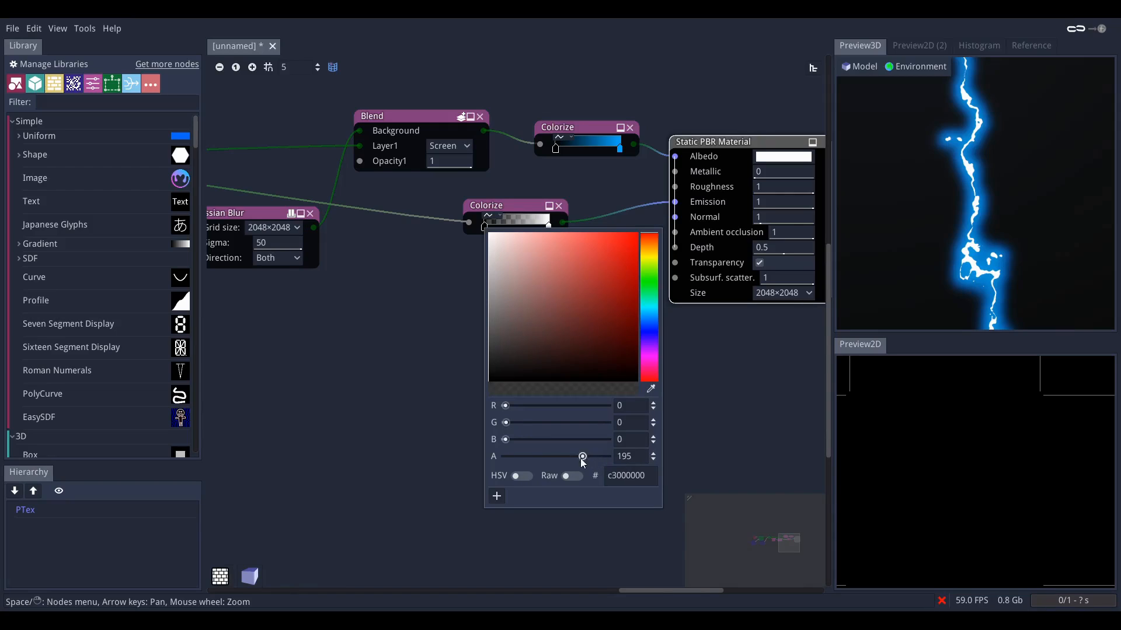
- Set the alpha of the black end of the blue Colorize gradient to 0
click(556, 152)
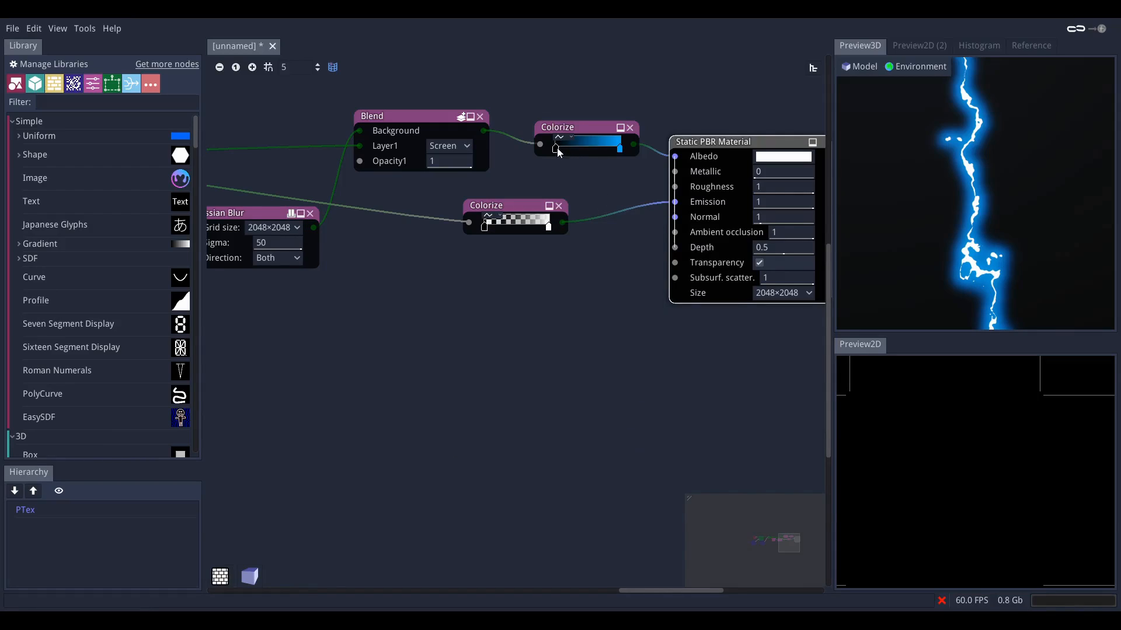
double_click(556, 152)
drag(679, 376, 547, 382)
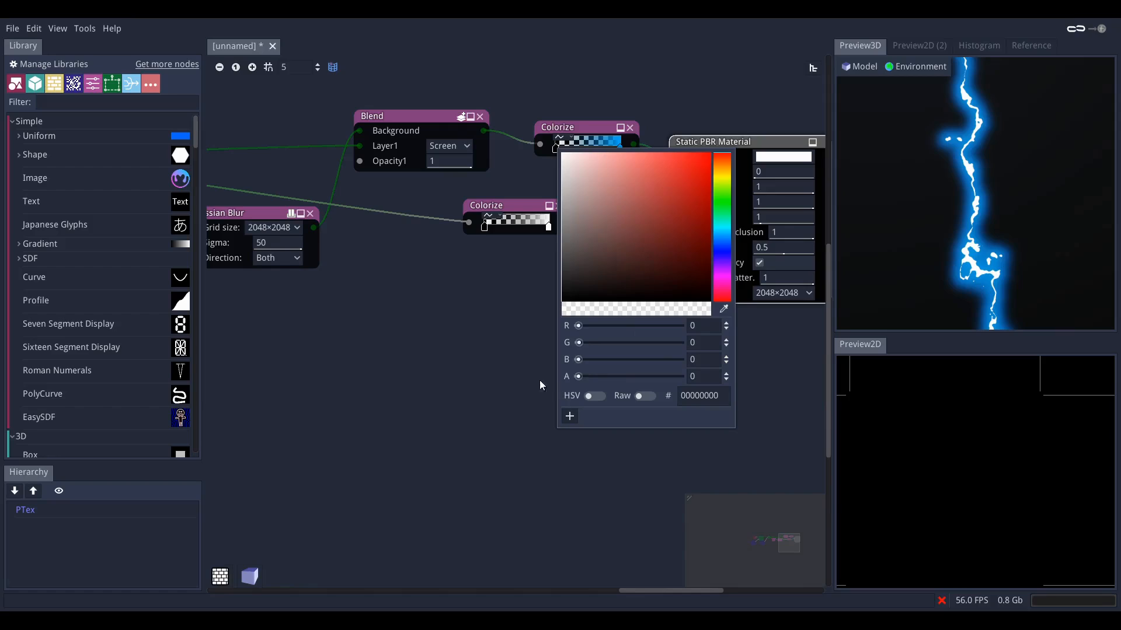
click(548, 381)
- Move the material node further from the Colorize nodes and add an Export node fed by the white Colorize output
middle_drag(579, 345, 407, 324)
drag(569, 126, 644, 142)
middle_drag(455, 284, 482, 266)
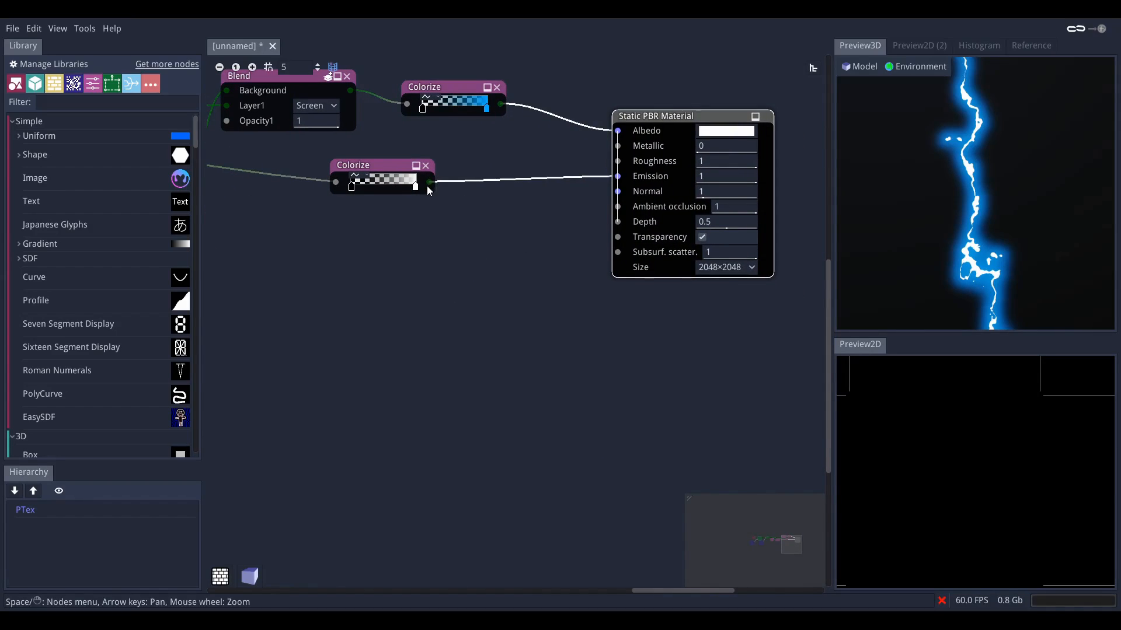
drag(432, 182, 441, 299)
text(ex)
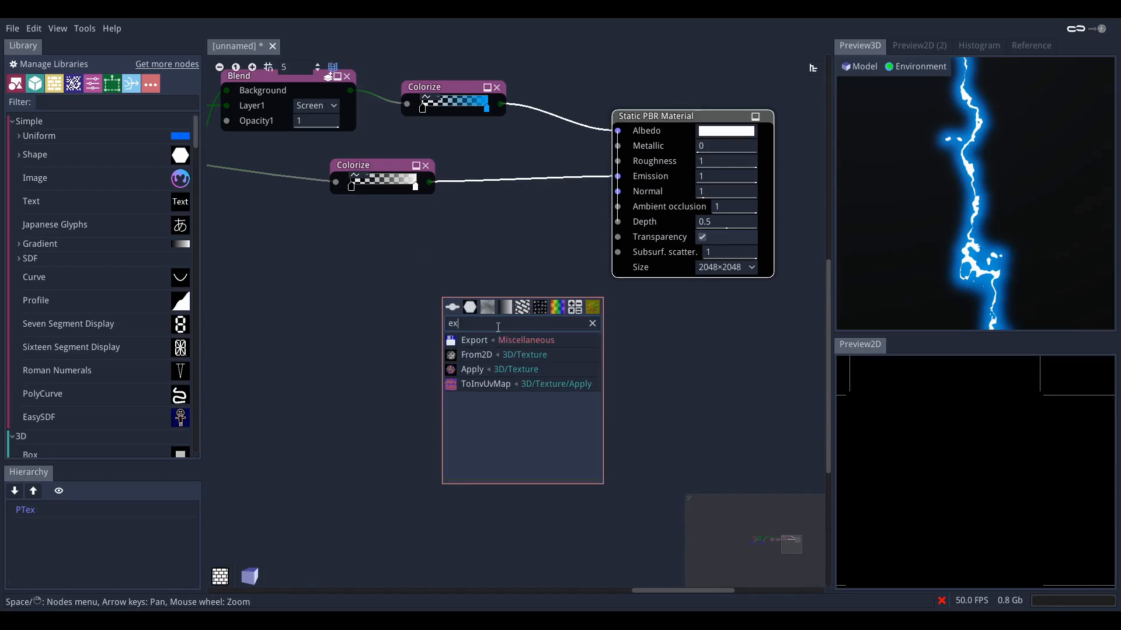
click(494, 335)
- Add a second Export node fed by the blue Colorize output and set both Export sizes to 2048×2048
drag(500, 104, 505, 231)
text(ex)
click(540, 272)
click(569, 231)
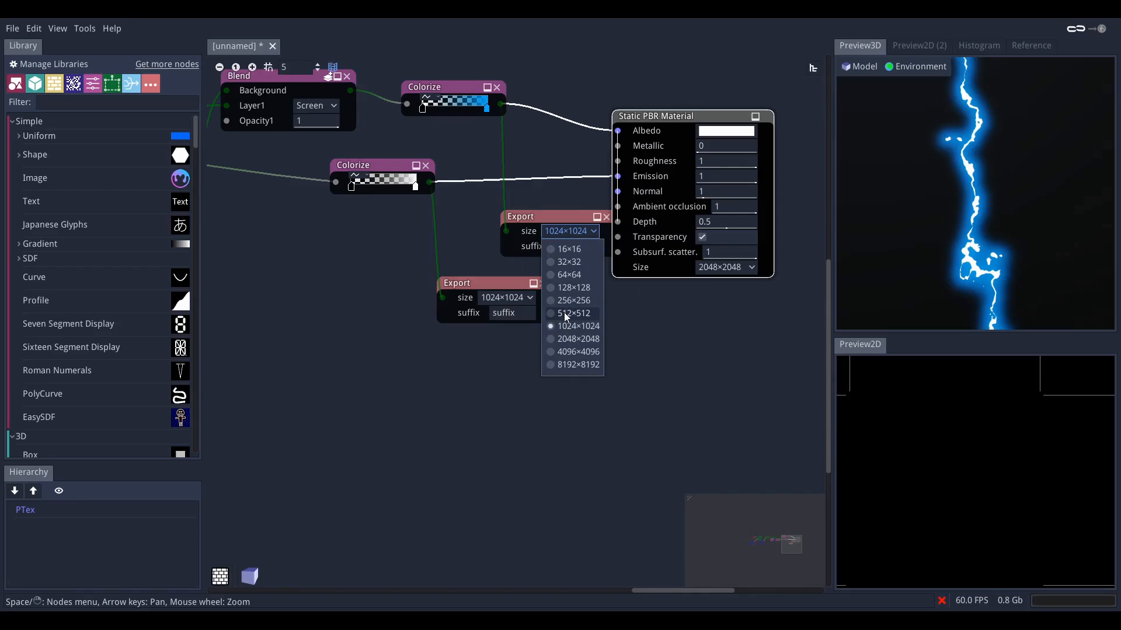
click(569, 336)
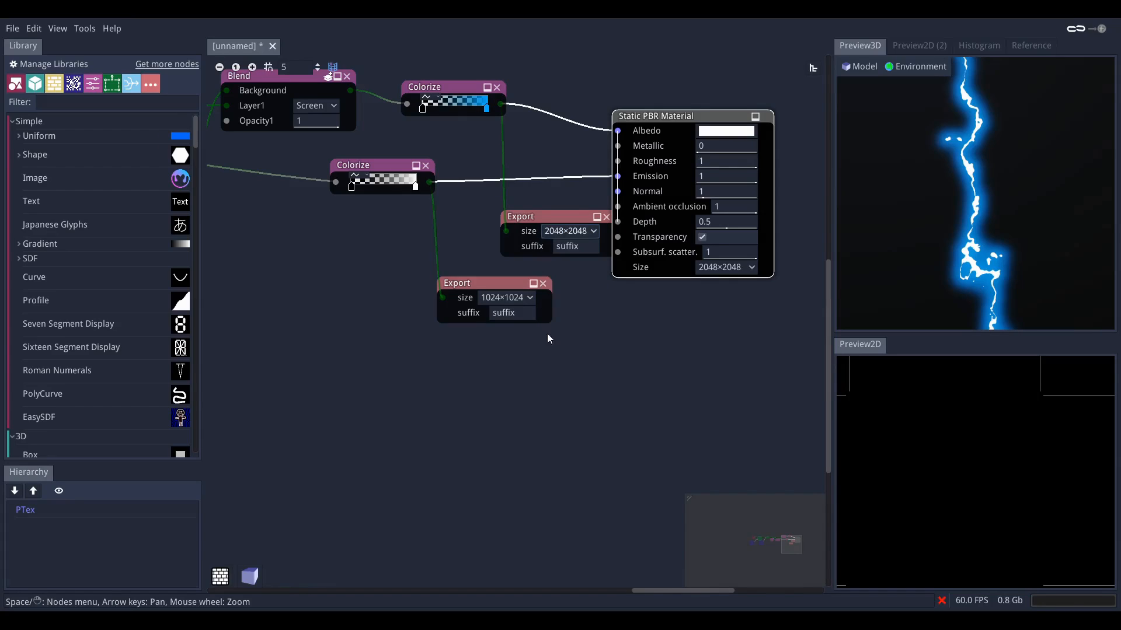
click(502, 301)
click(506, 404)
- Set the suffix of the Export node fed by the blue Colorize to glare_alpha_cut
middle_drag(589, 292, 499, 302)
click(484, 256)
text(al)
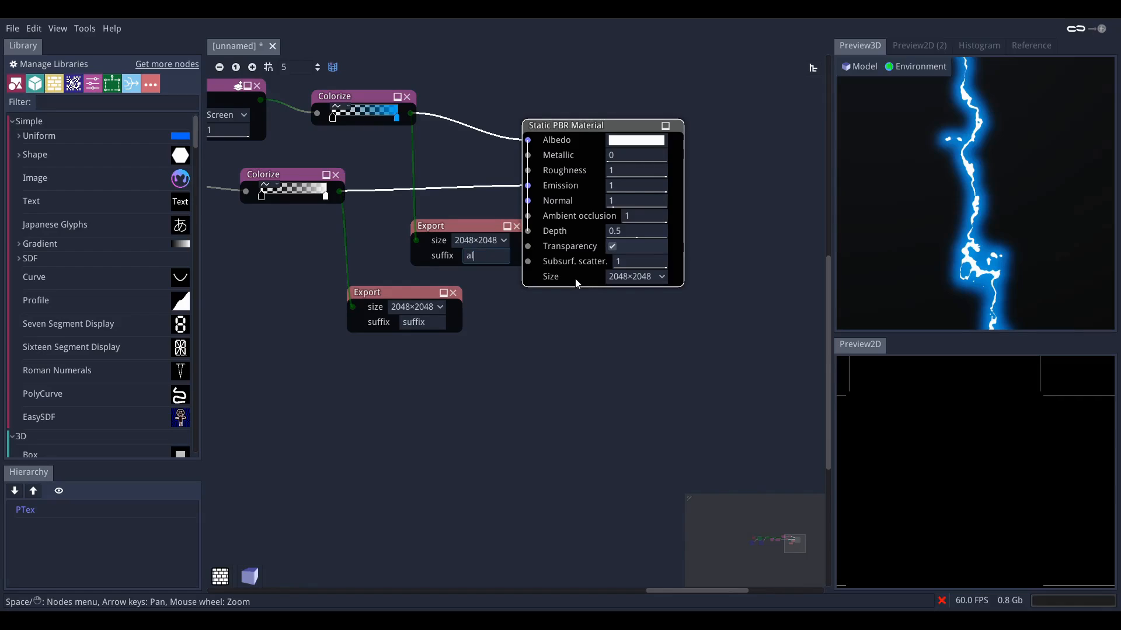
text(pha_cut)
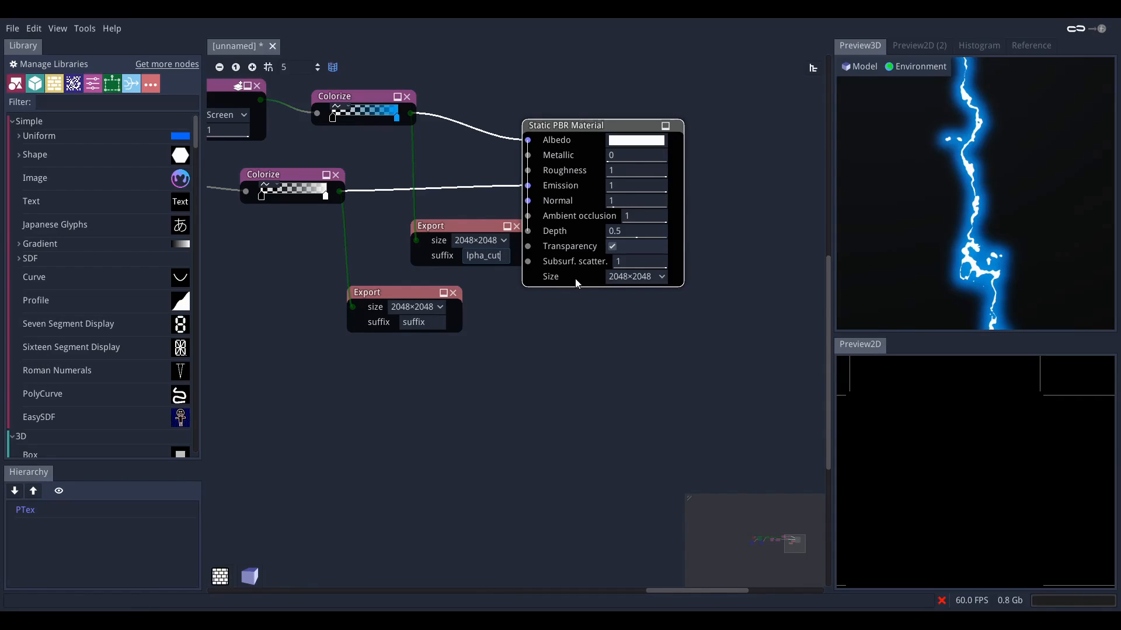
key(Left)
key(Left)
key(Left)
key(Left)
key(Left)
key(Left)
key(Left)
key(Left)
text(_)
text(Ba)
key(BackSpace)
key(BackSpace)
text(back)
key(BackSpace)
key(BackSpace)
key(BackSpace)
key(BackSpace)
text(glare)
- Set the suffix of the Export node fed by the white Colorize to lightning_alpha_cut
double_click(433, 320)
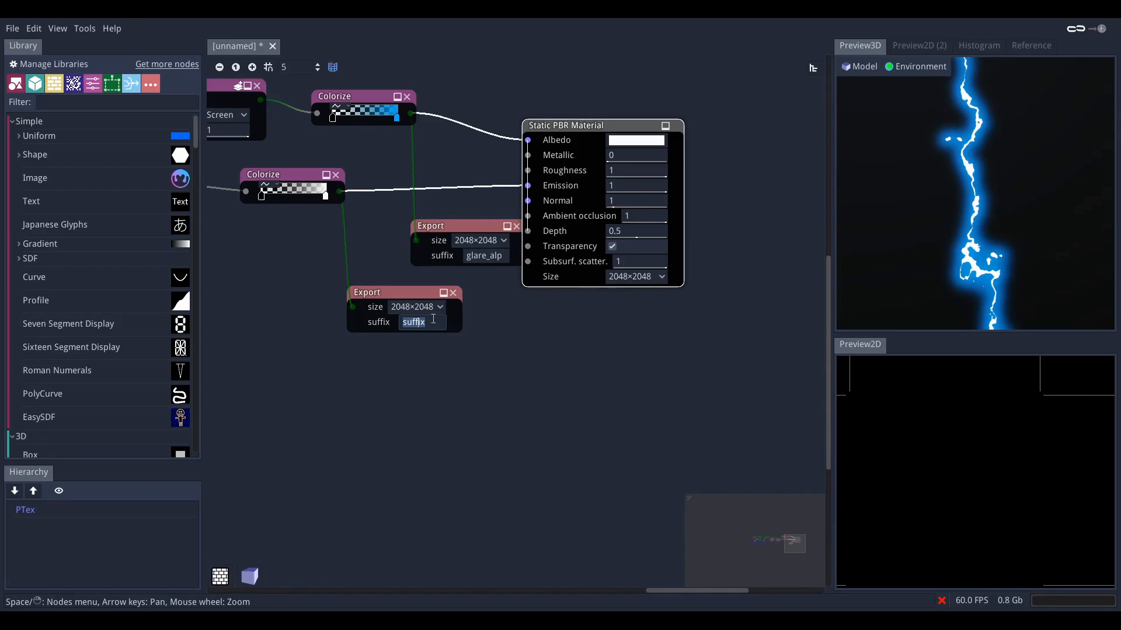
text(lightning)
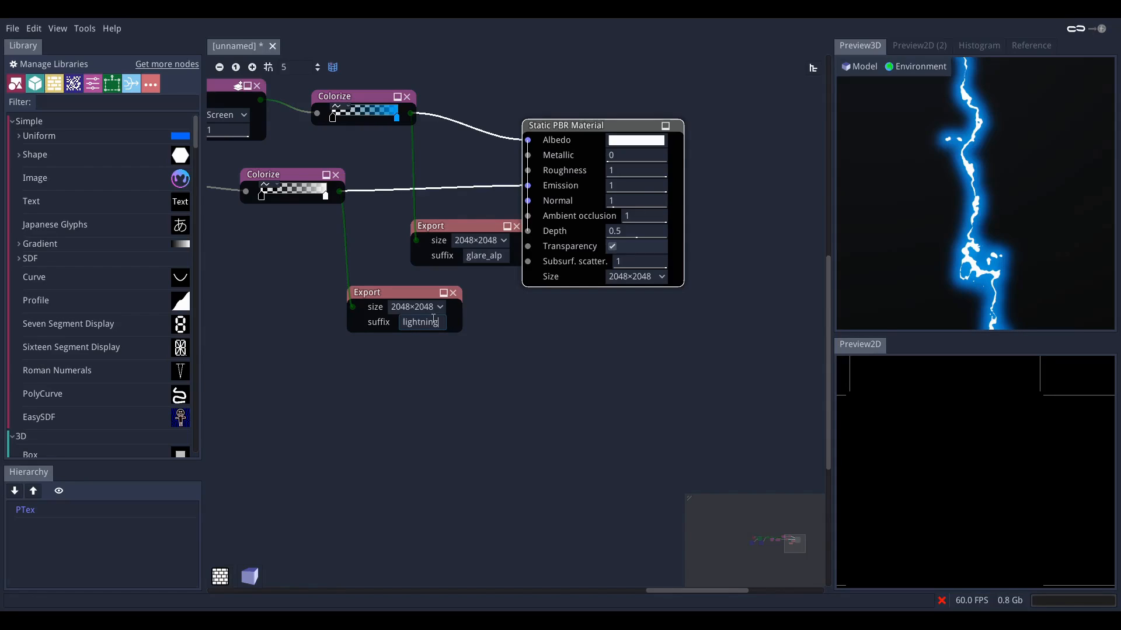
text(_a)
text(lpha_cut)
click(530, 348)
scroll(517, 317, down, 5)
middle_drag(547, 341, 635, 352)
drag(278, 201, 482, 338)
mouse_move(983, 232)
mouse_down()
mouse_move(1024, 236)
mouse_move(1006, 220)
mouse_move(989, 229)
mouse_up()
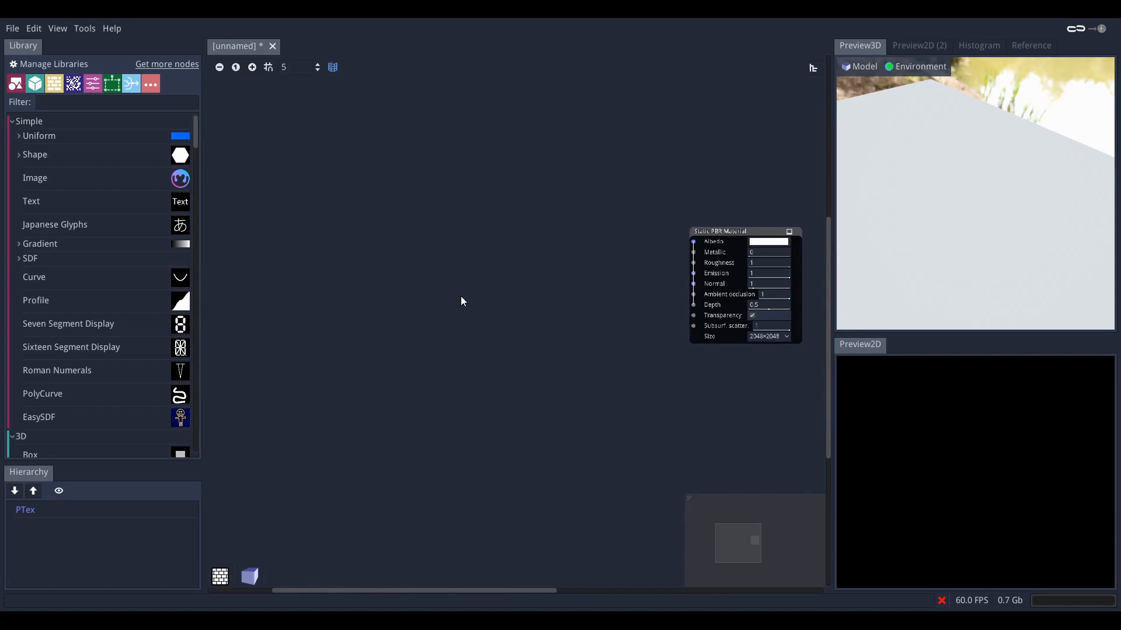
- Add a Voronoi node to the empty graph, place it well before the material node, and check its pattern in the 2D preview
right_click(403, 249)
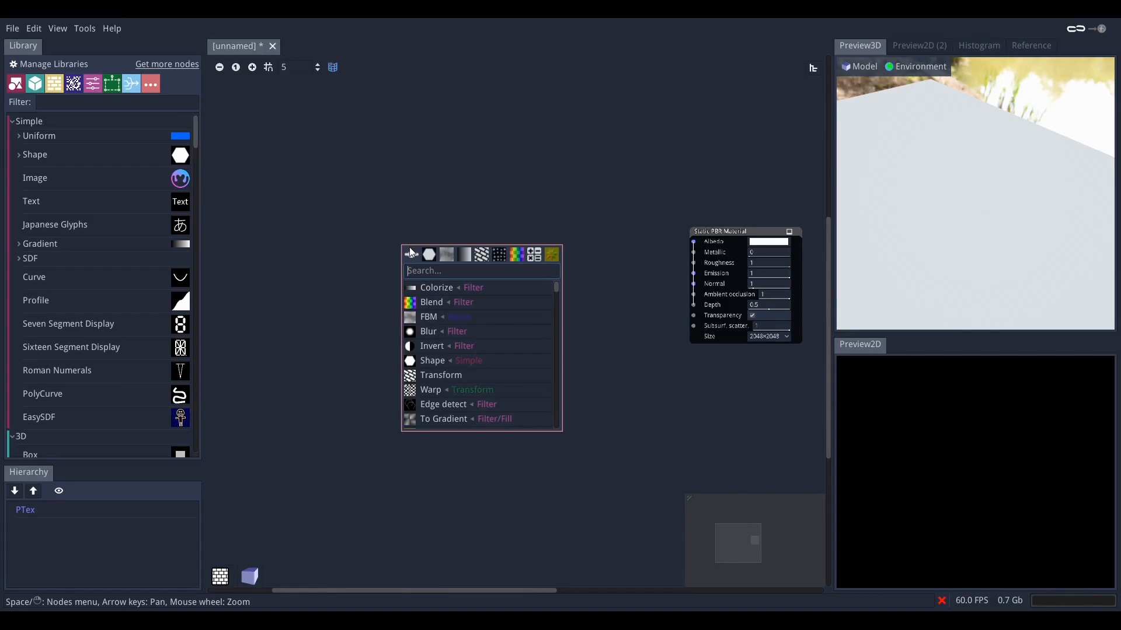
text(vo)
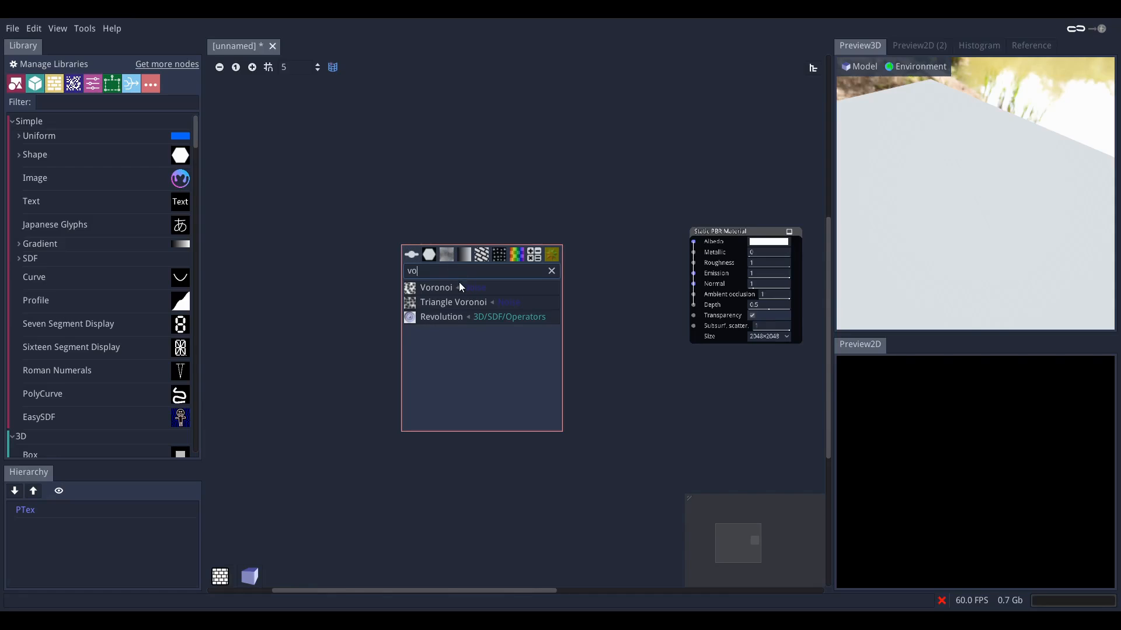
key(Return)
drag(426, 251, 371, 255)
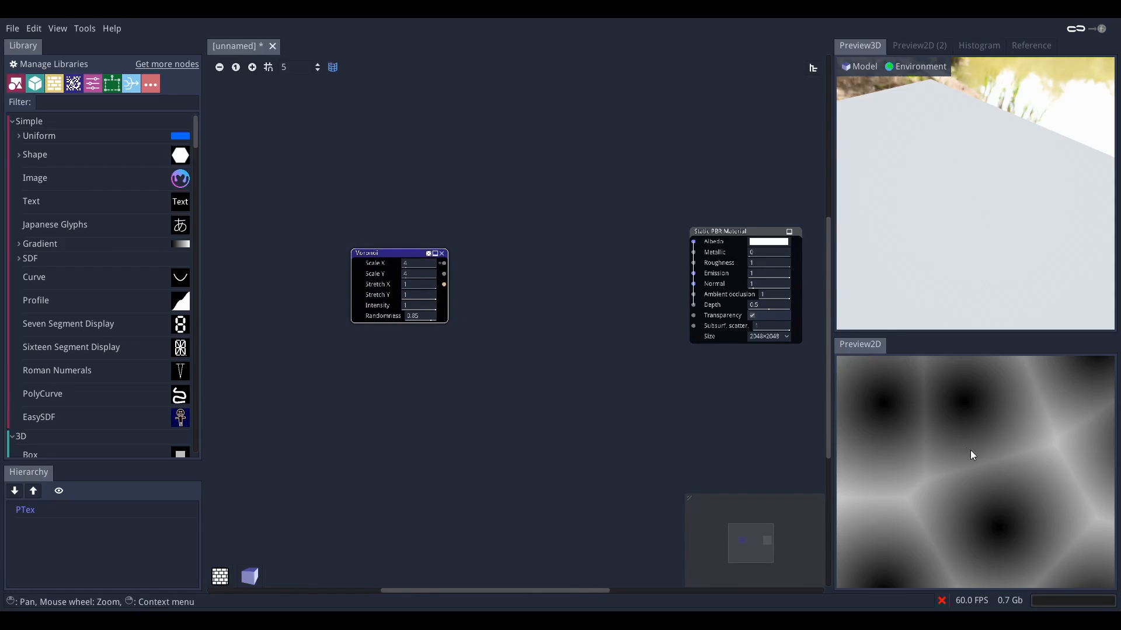
scroll(971, 455, down, 3)
scroll(530, 347, up, 3)
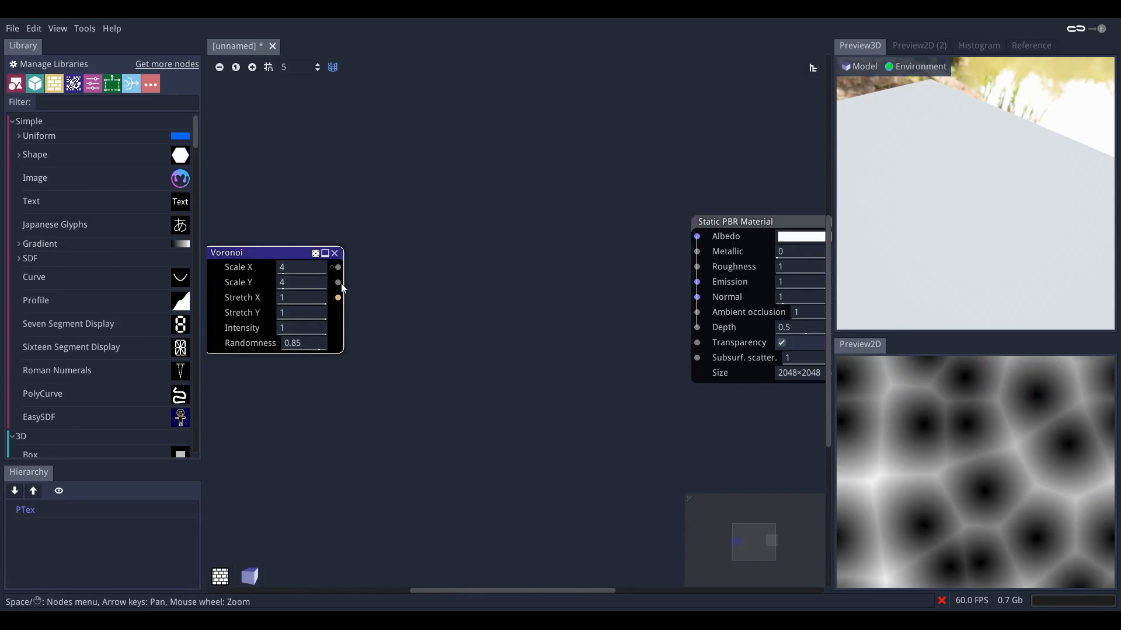
- Add a Colorize node fed by the Voronoi's second output and narrow its gradient to a white-to-black transition that draws thin white cell borders
drag(339, 283, 386, 289)
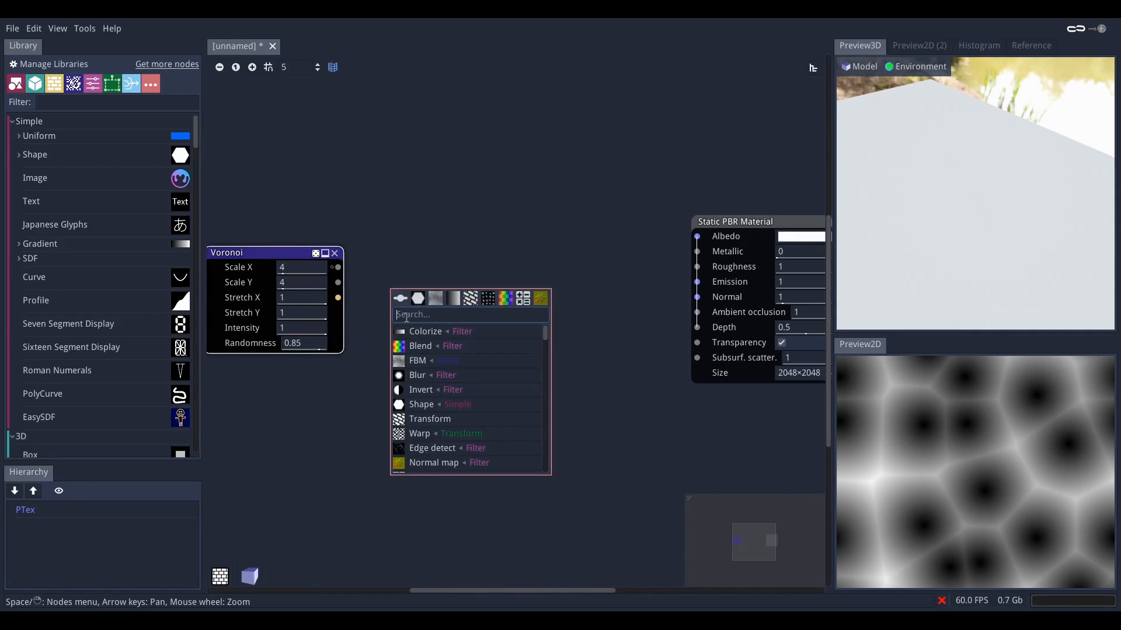
click(426, 328)
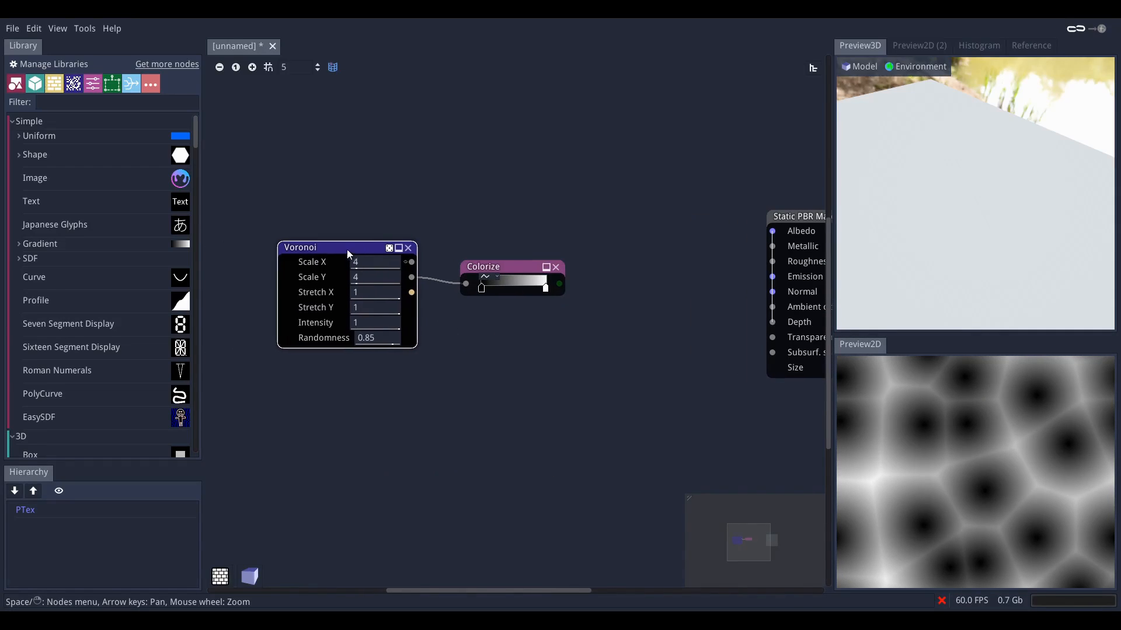
drag(348, 250, 293, 247)
drag(479, 268, 470, 290)
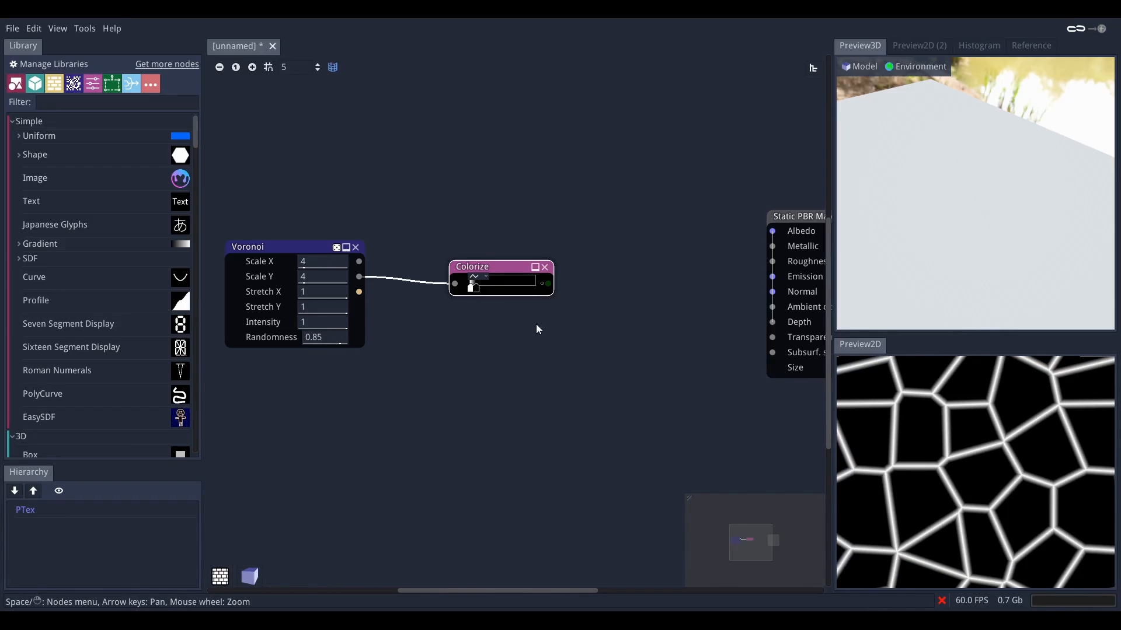
middle_drag(538, 324, 523, 334)
scroll(955, 443, down, 2)
scroll(959, 444, down, 5)
scroll(973, 446, up, 5)
middle_drag(975, 446, 966, 453)
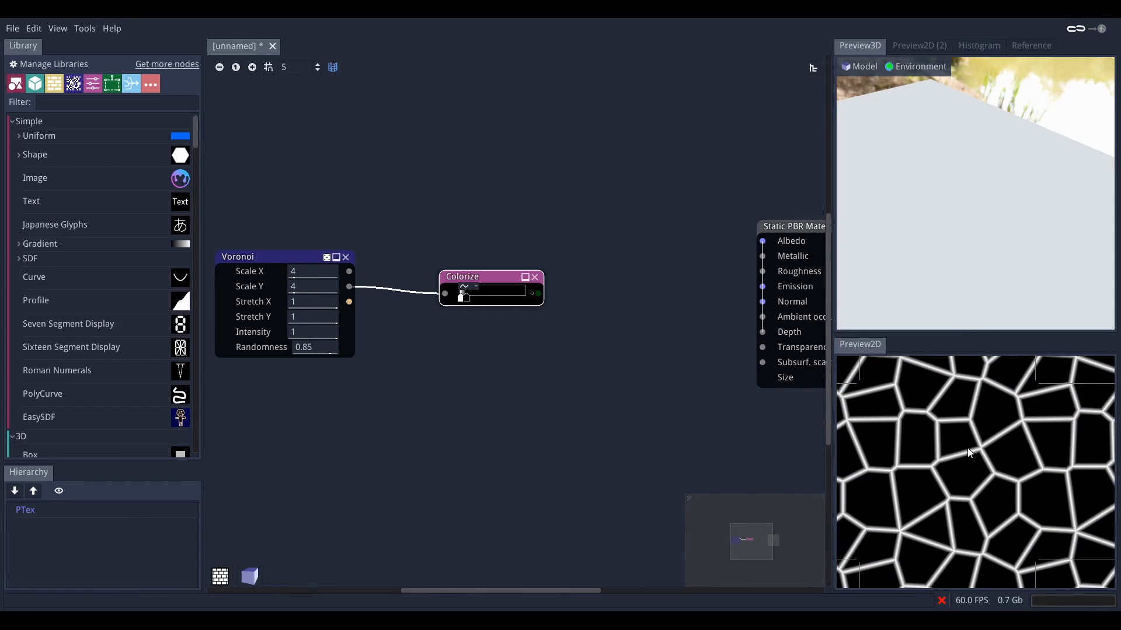
- Connect the Colorize output to the material's Albedo input and check the 3D preview
middle_drag(632, 350, 489, 340)
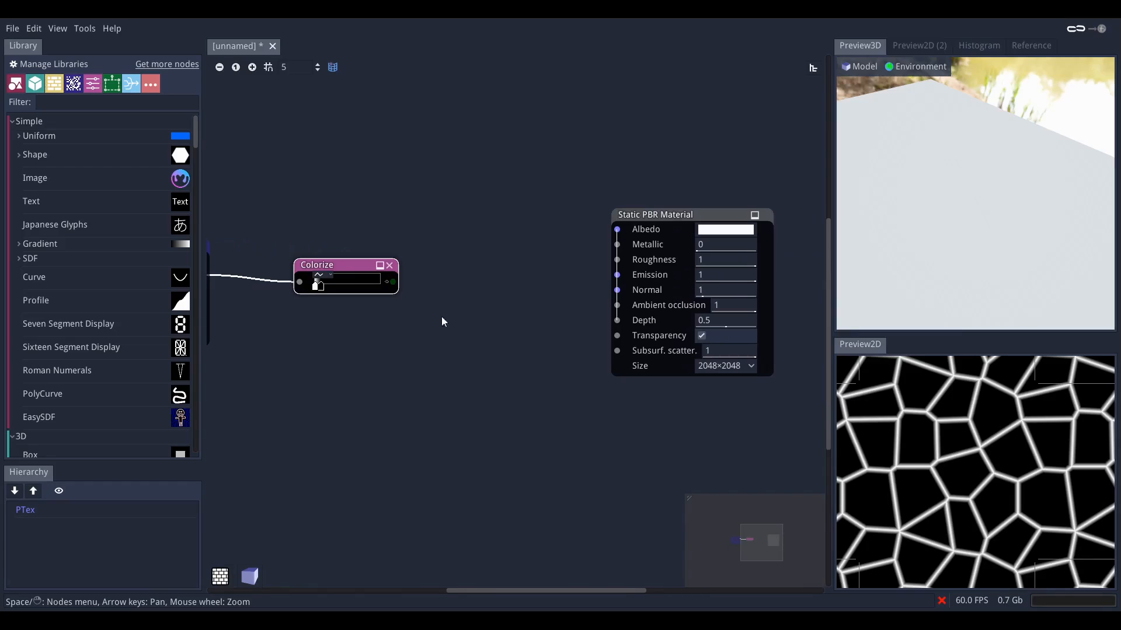
drag(393, 282, 617, 229)
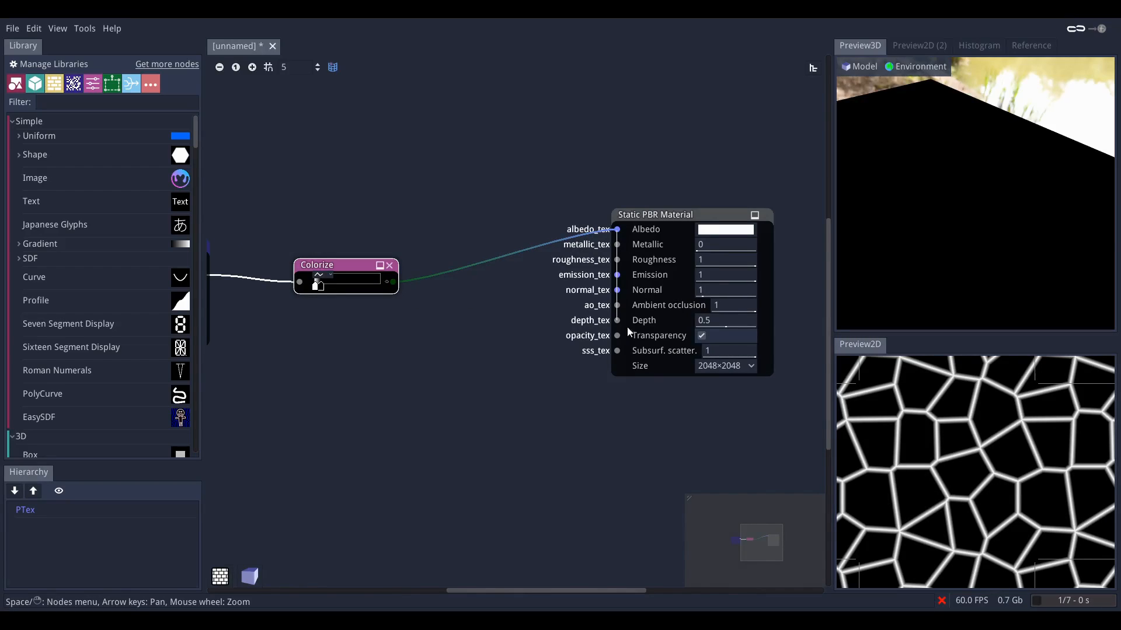
drag(839, 247, 937, 247)
scroll(941, 226, down, 4)
middle_drag(567, 347, 513, 359)
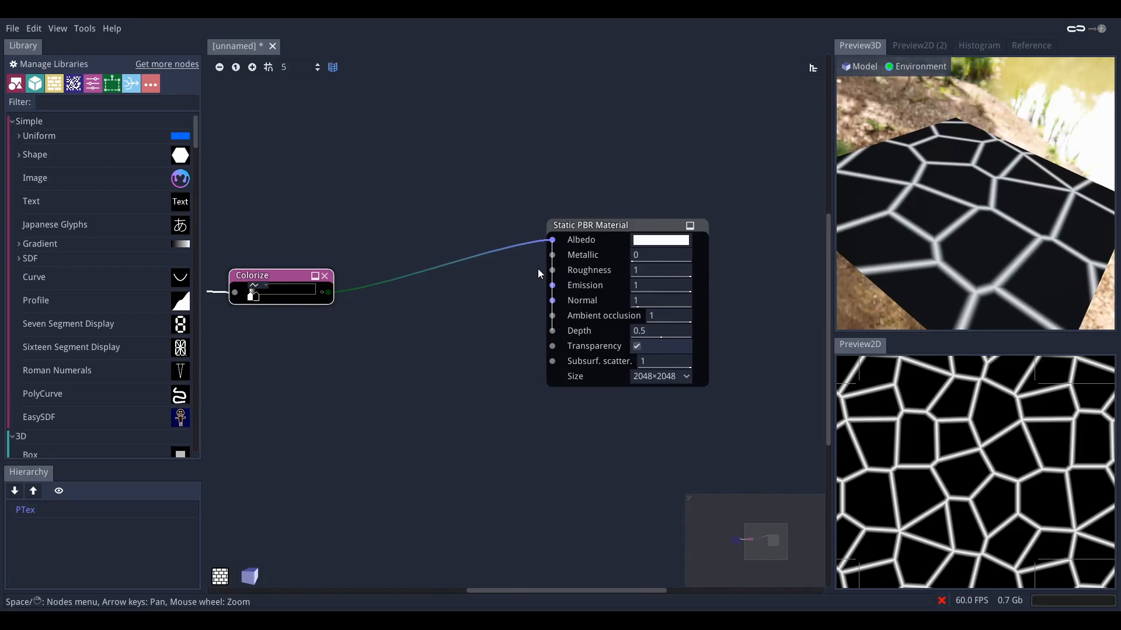
- Examine the Static PBR Material node's inputs one by one, from Albedo and Metallic down to Transparency and Subsurface scattering
drag(527, 210, 560, 412)
scroll(560, 412, up, 2)
middle_drag(500, 282, 486, 295)
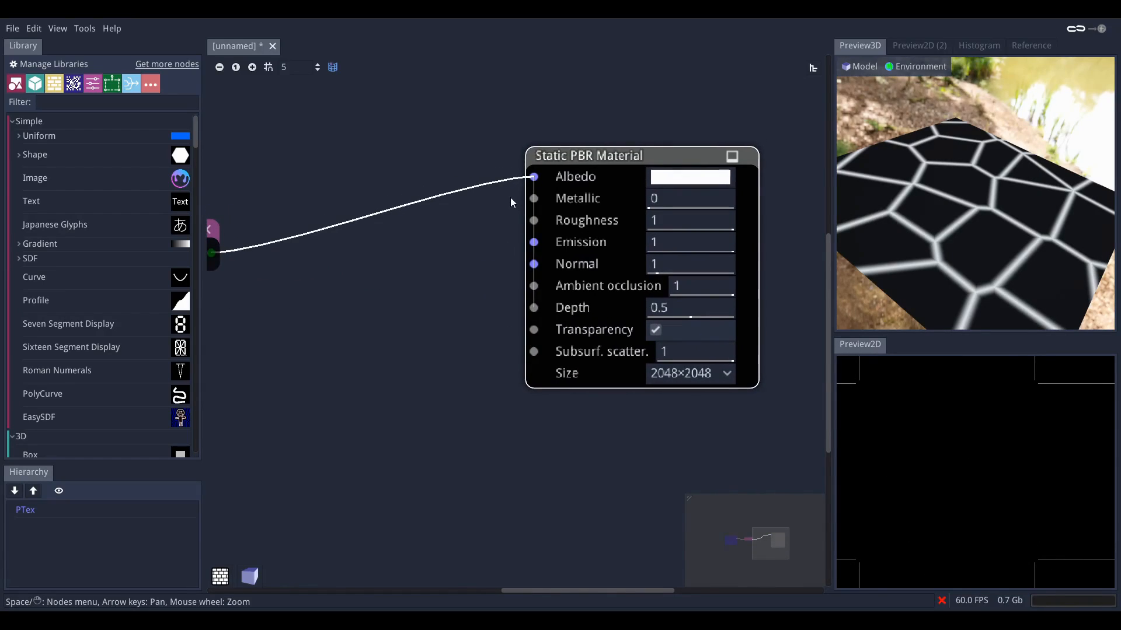
drag(513, 194, 610, 213)
drag(512, 194, 633, 210)
drag(498, 214, 629, 233)
drag(496, 234, 624, 260)
drag(513, 250, 613, 284)
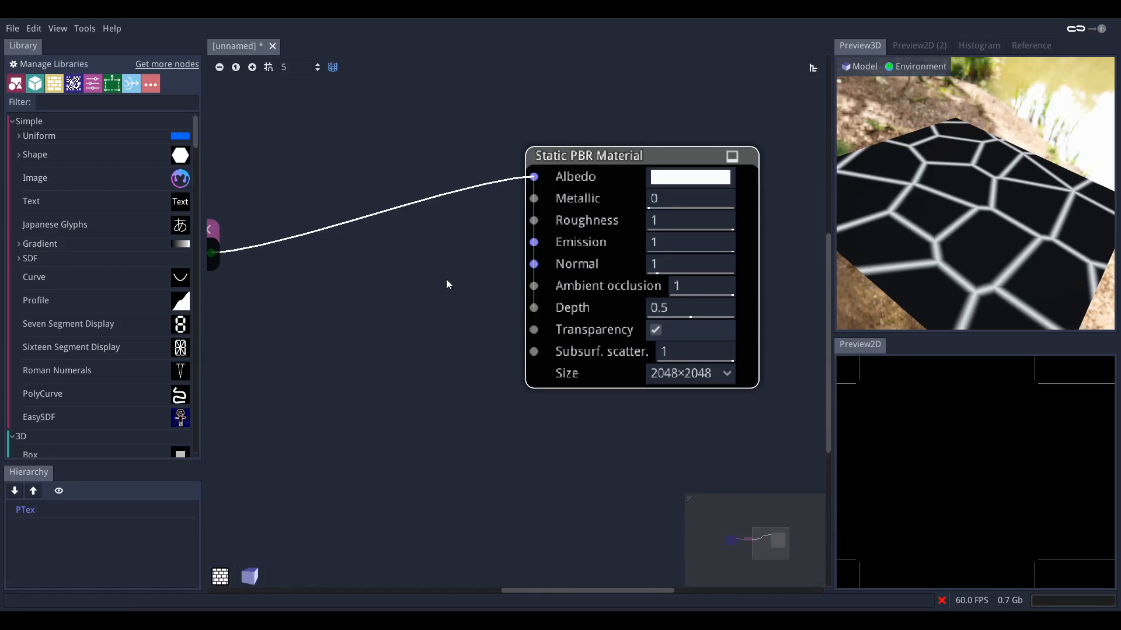
drag(492, 270, 677, 297)
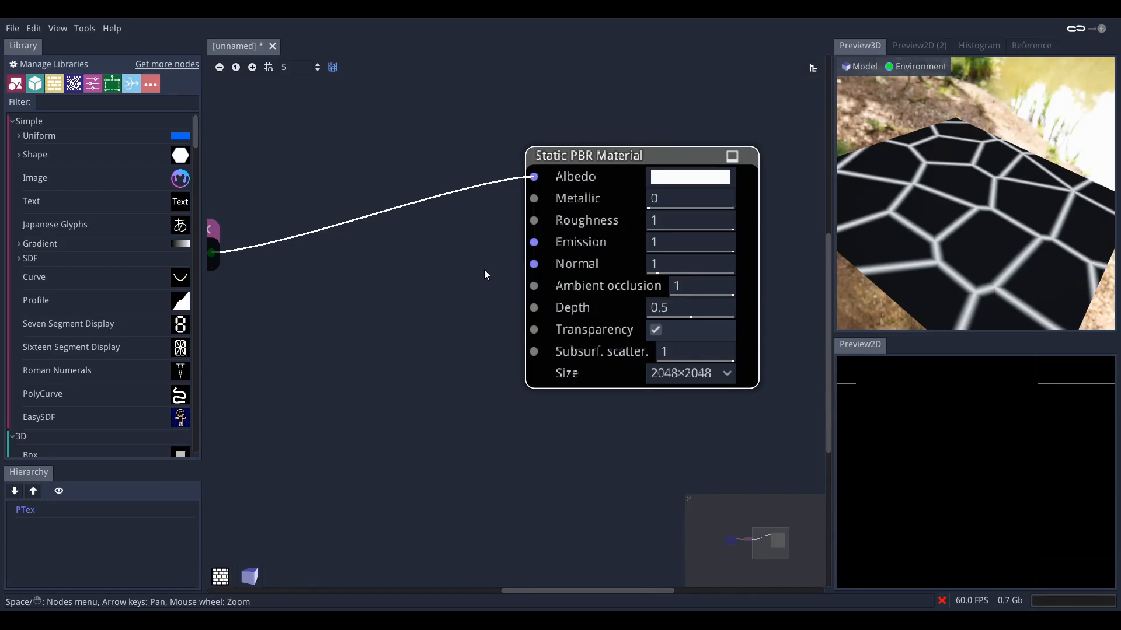
scroll(485, 273, up, 2)
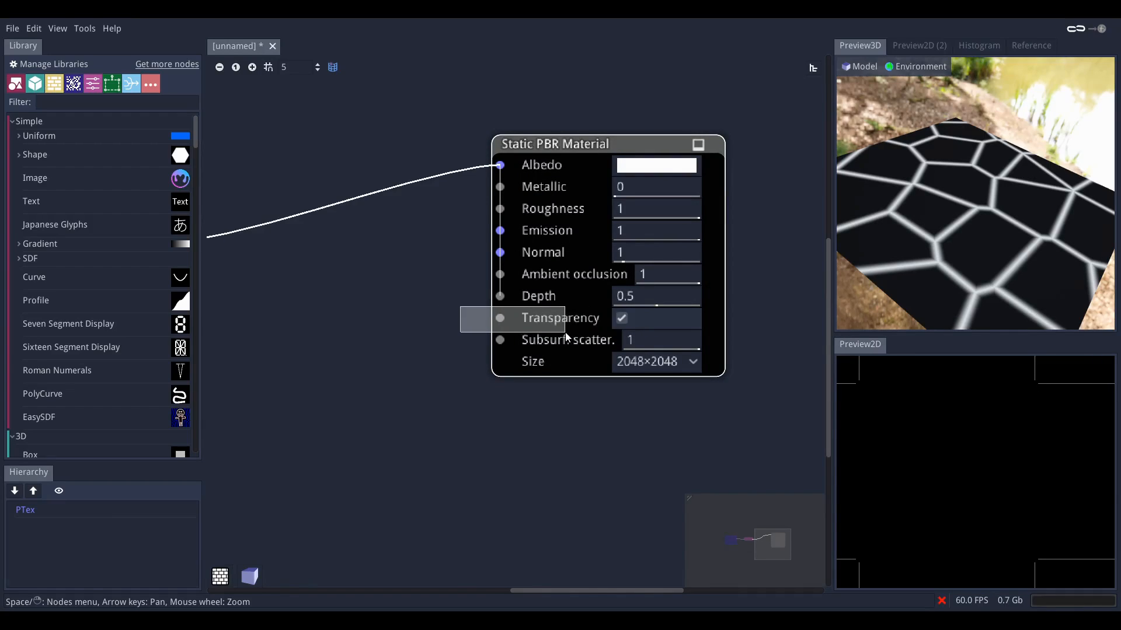
mouse_move(455, 327)
middle_down()
mouse_move(453, 306)
mouse_move(443, 317)
middle_up()
scroll(453, 306, up, 2)
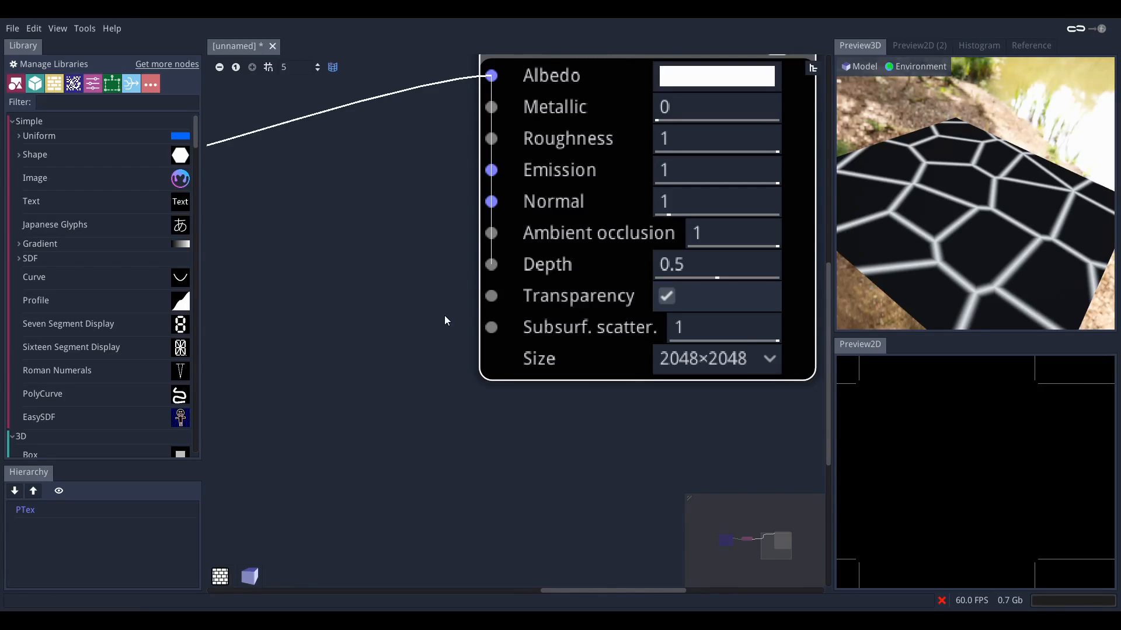
- Connect the Colorize output to the material's Depth input as well and inspect the relief up close in the 3D preview
scroll(467, 323, down, 2)
middle_drag(457, 347, 558, 291)
drag(288, 211, 607, 266)
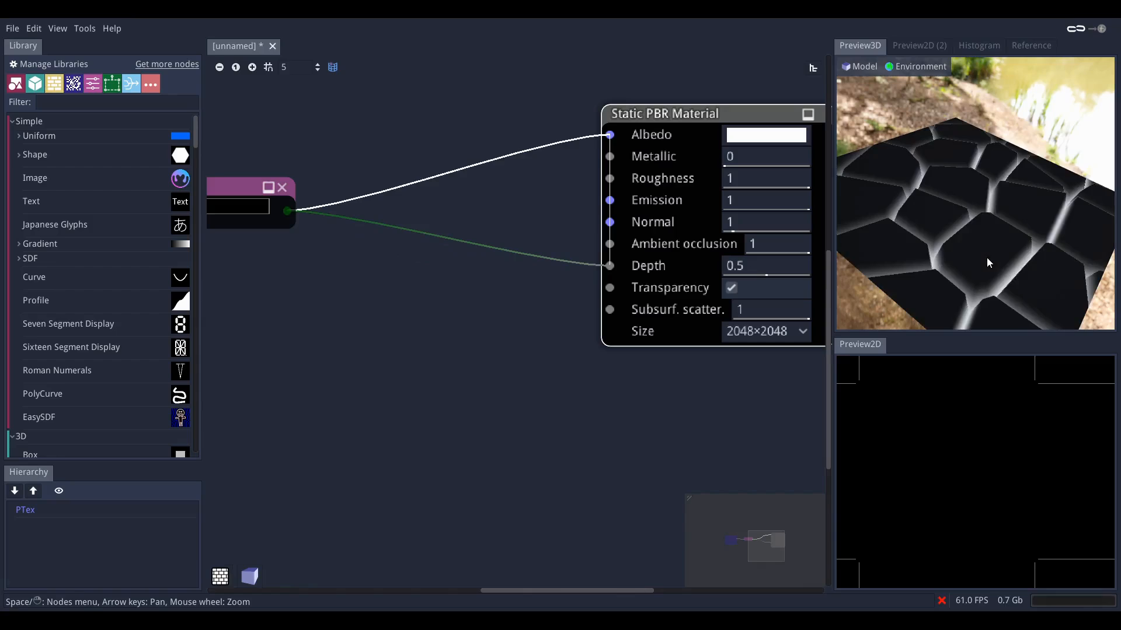
scroll(989, 252, up, 3)
drag(988, 251, 1000, 204)
scroll(994, 233, up, 2)
scroll(997, 233, up, 3)
scroll(520, 292, down, 2)
- Show the Colorize node's output in the 2D preview and review the node graph
middle_drag(336, 250, 443, 226)
click(434, 200)
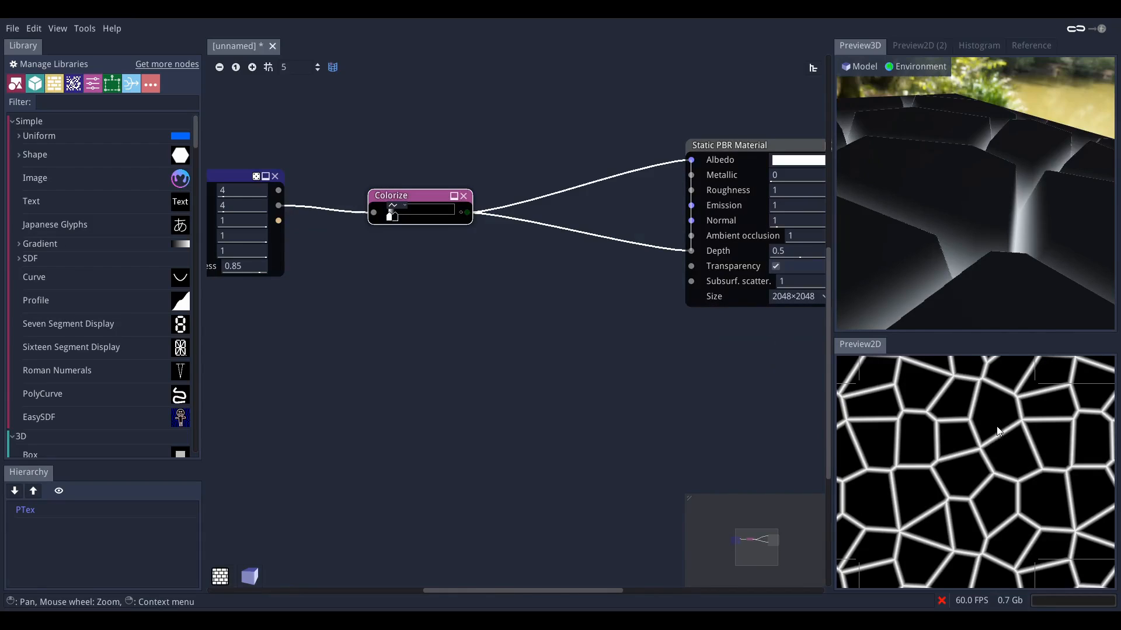
middle_drag(641, 346, 536, 396)
middle_drag(538, 356, 660, 310)
scroll(503, 310, down, 2)
middle_drag(468, 322, 572, 318)
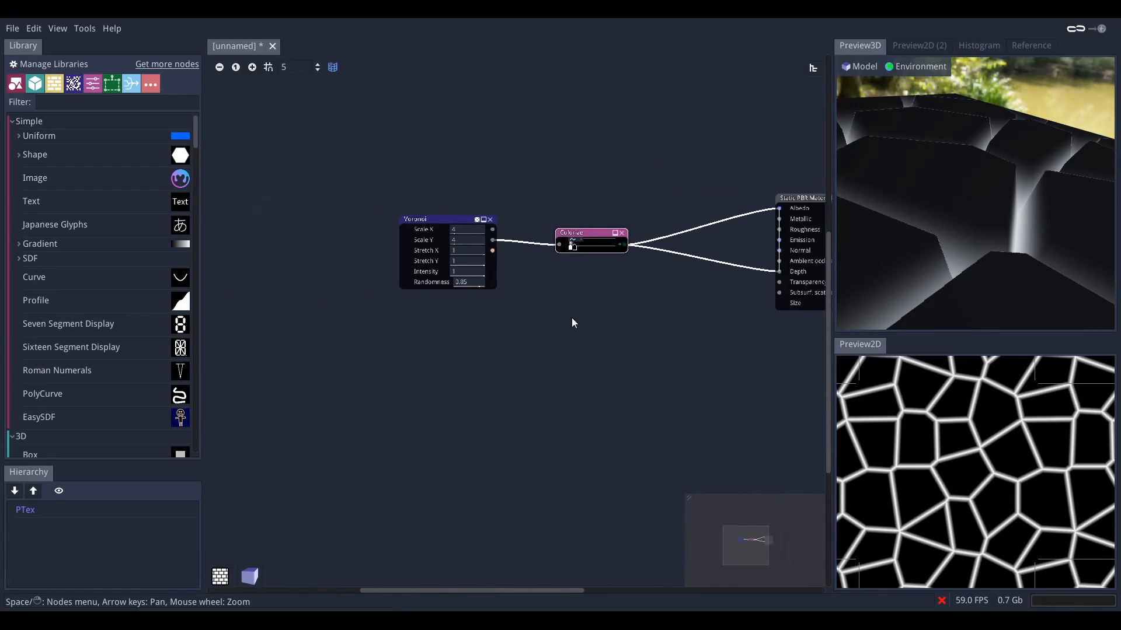
- Space out the Voronoi and Colorize nodes, add a CircleMap node fed by the Colorize output, and show it in the 2D preview
drag(460, 223, 361, 226)
drag(579, 232, 448, 236)
middle_drag(534, 283, 442, 304)
drag(401, 271, 474, 309)
text(ci)
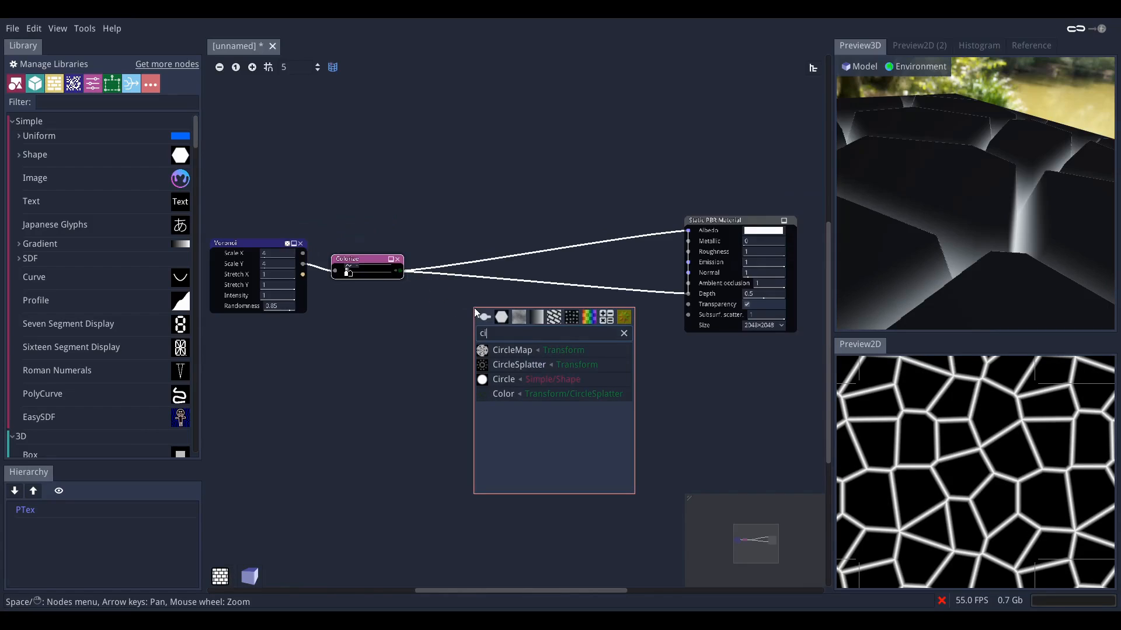
click(514, 349)
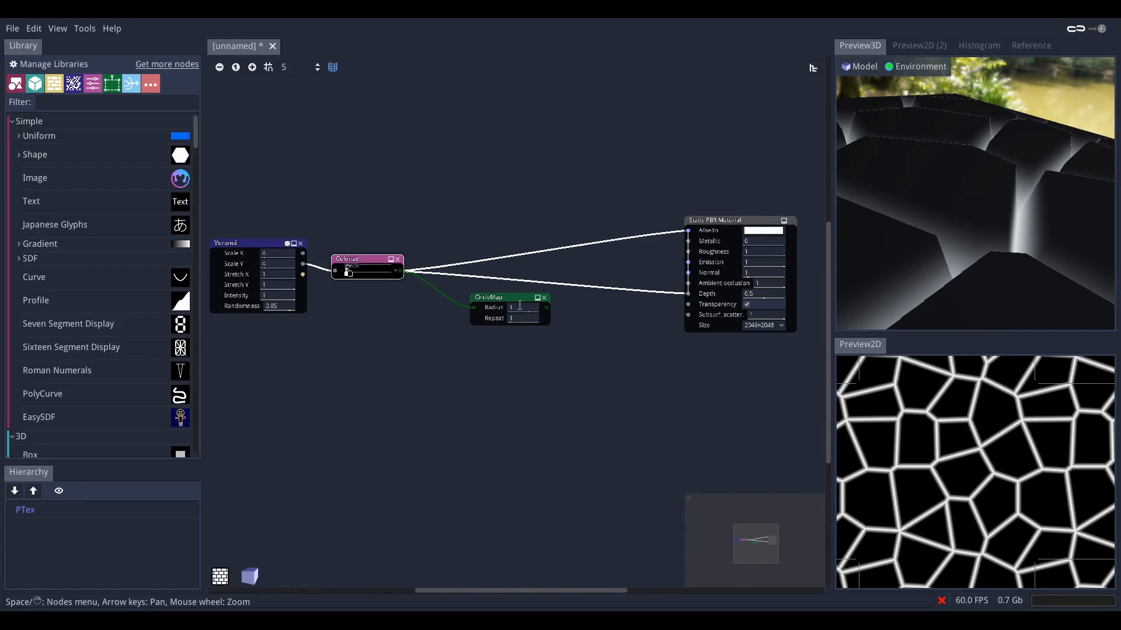
scroll(511, 299, up, 4)
click(511, 296)
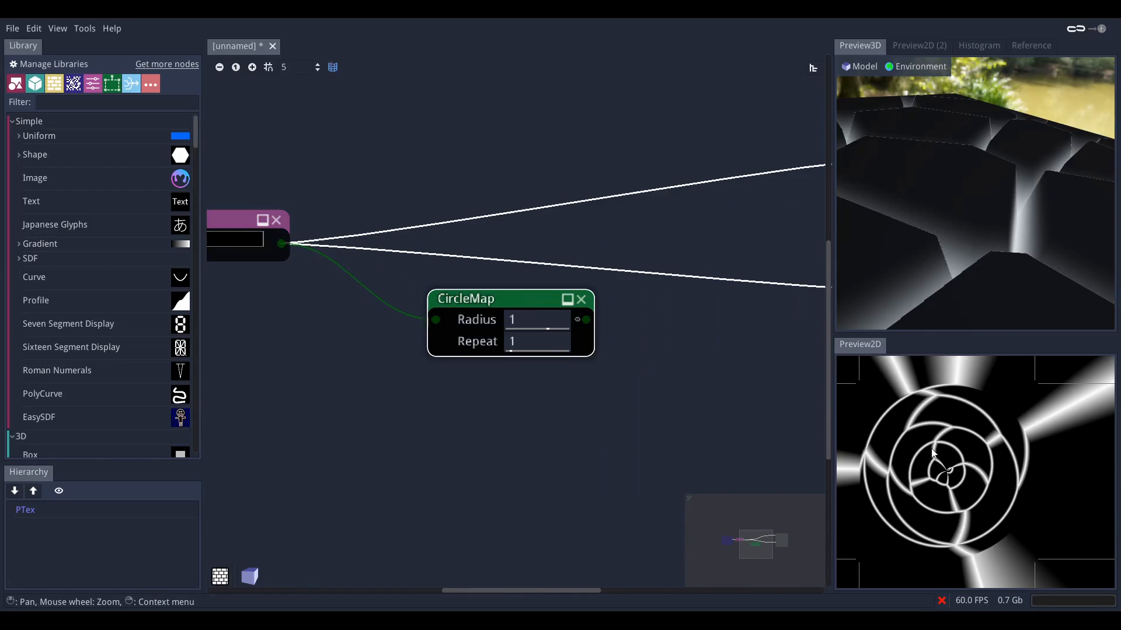
middle_drag(503, 362, 507, 352)
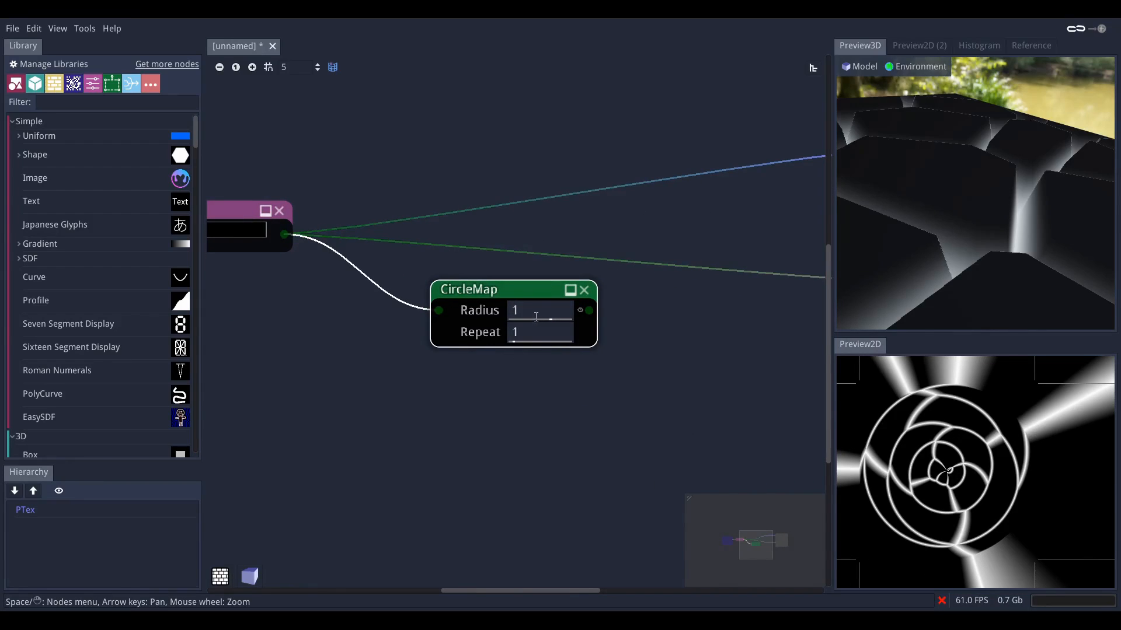
- Set the CircleMap node's Radius to 1.5 and its Repeat to 2
drag(536, 316, 663, 313)
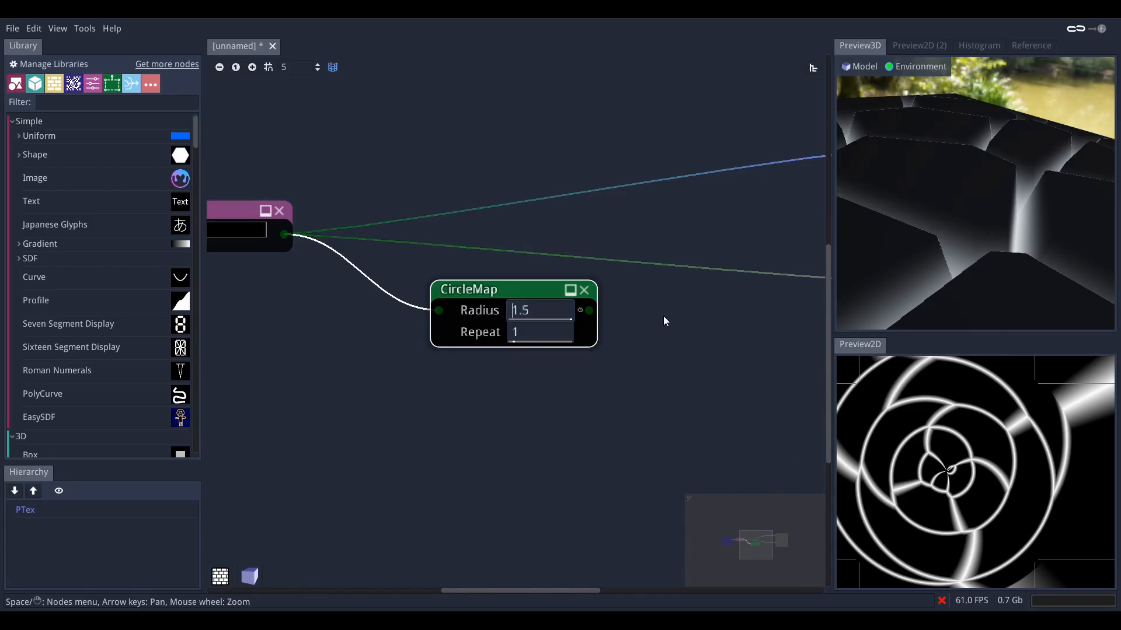
middle_drag(659, 356, 641, 359)
scroll(1038, 425, down, 3)
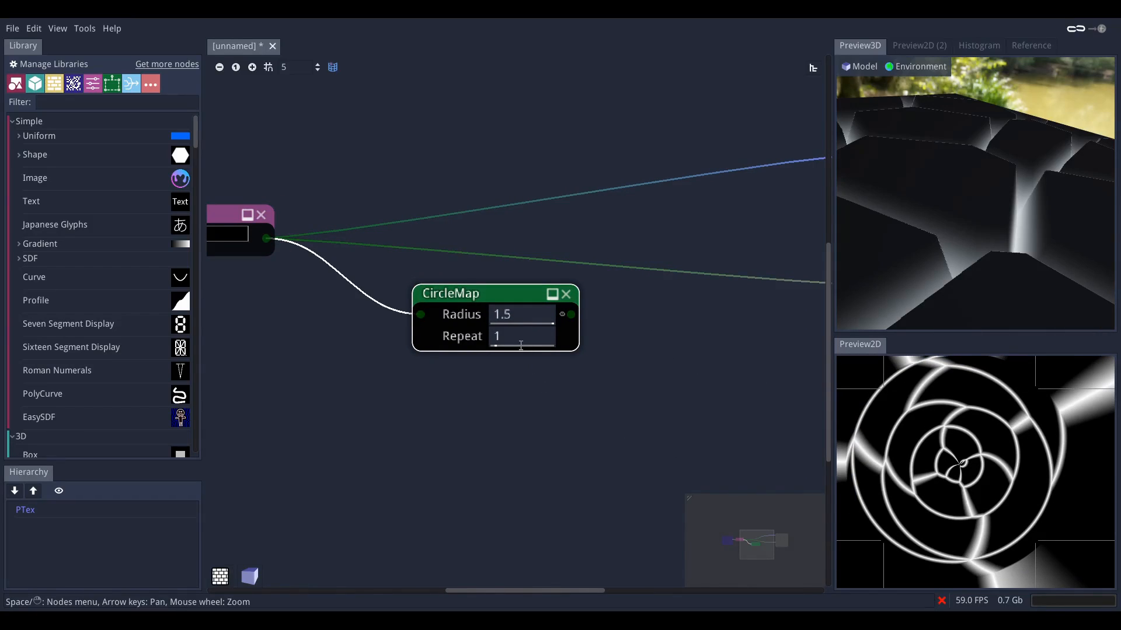
drag(551, 332, 565, 330)
- Connect the CircleMap output to the material's Albedo and Depth inputs and check the 3D preview from another angle
middle_drag(643, 349, 485, 407)
drag(413, 372, 706, 212)
drag(413, 373, 704, 343)
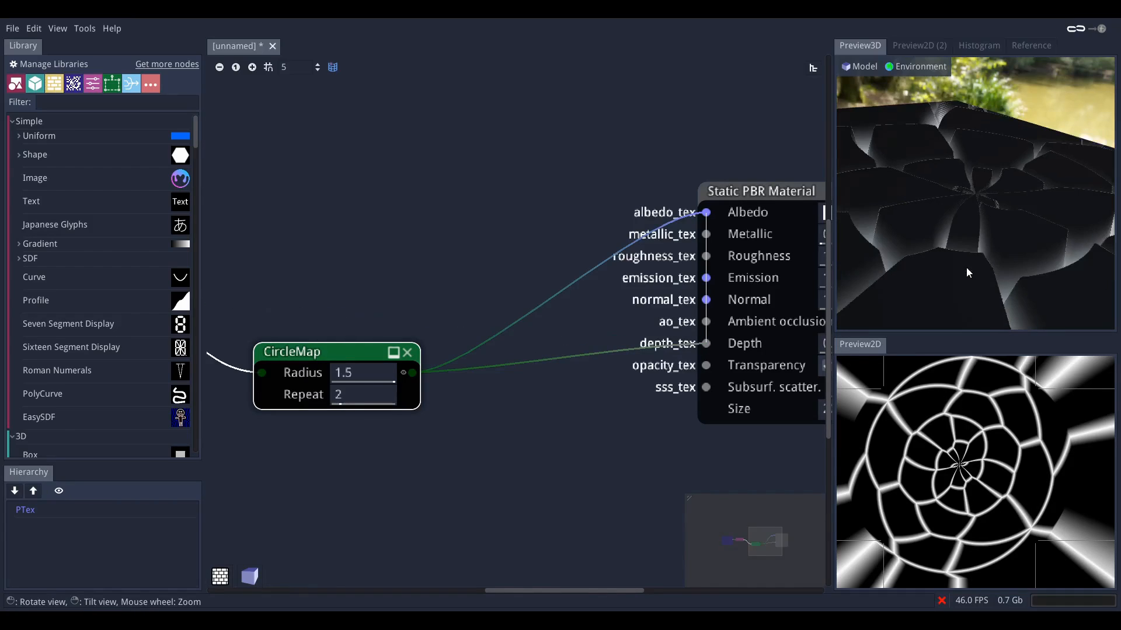
drag(966, 257, 922, 267)
- Arrange the Voronoi, Colorize and CircleMap nodes in a row leading to the material node
middle_drag(506, 418, 647, 375)
scroll(639, 383, down, 4)
middle_drag(488, 387, 587, 343)
drag(374, 258, 301, 279)
drag(486, 261, 448, 276)
drag(331, 265, 306, 251)
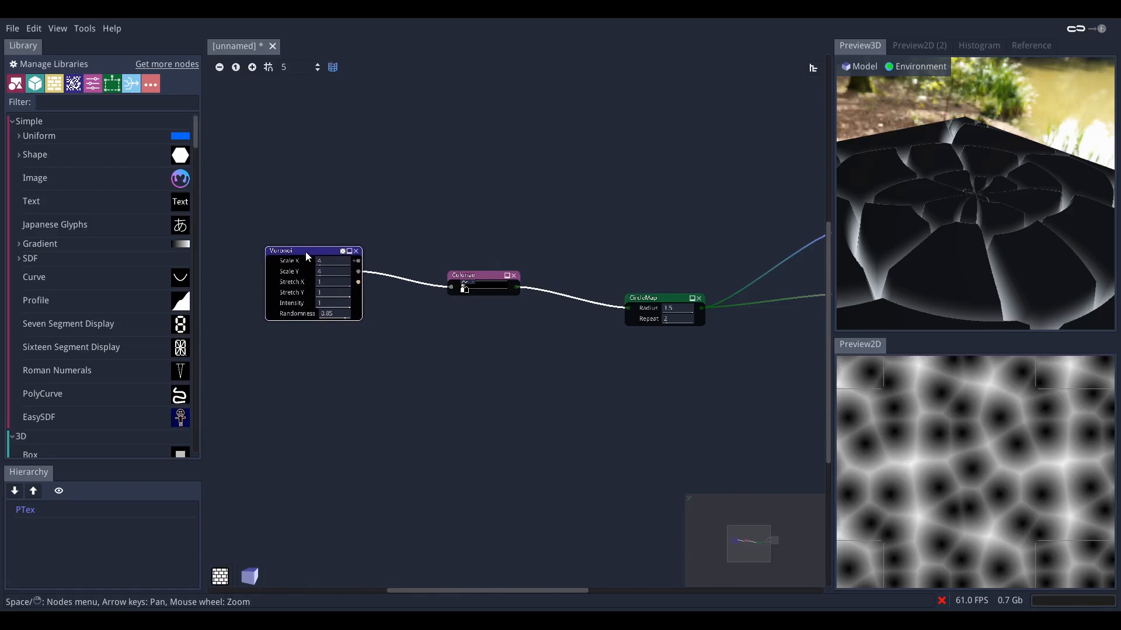
drag(470, 274, 447, 266)
middle_drag(579, 248, 485, 245)
drag(550, 294, 456, 264)
middle_drag(442, 344, 462, 331)
drag(380, 197, 495, 304)
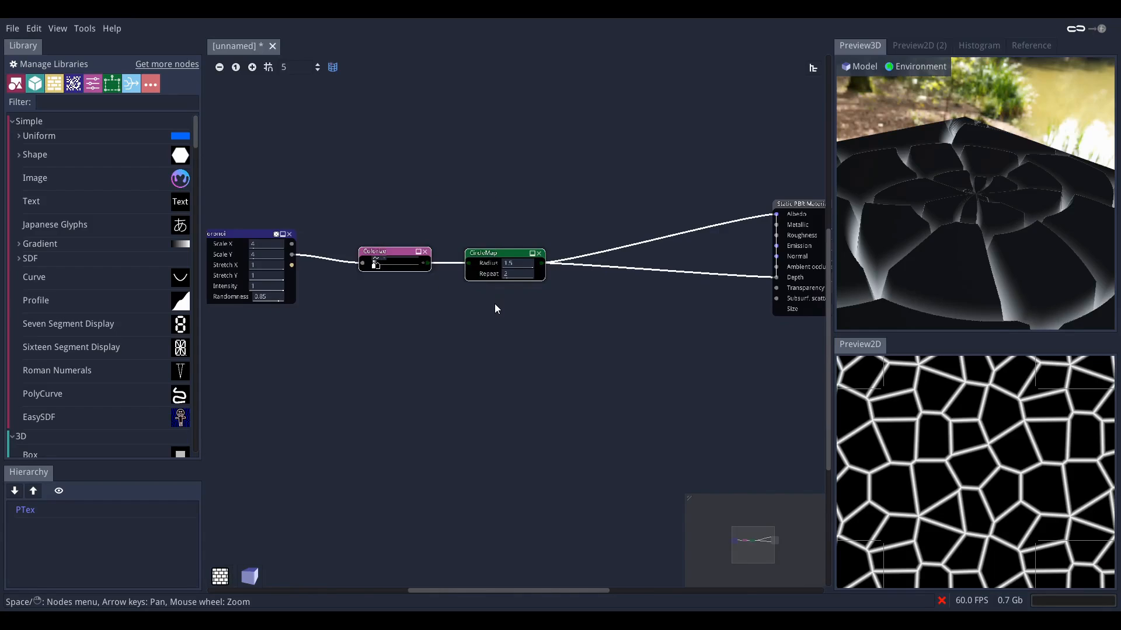
- Delete the CircleMap node
click(501, 338)
click(522, 253)
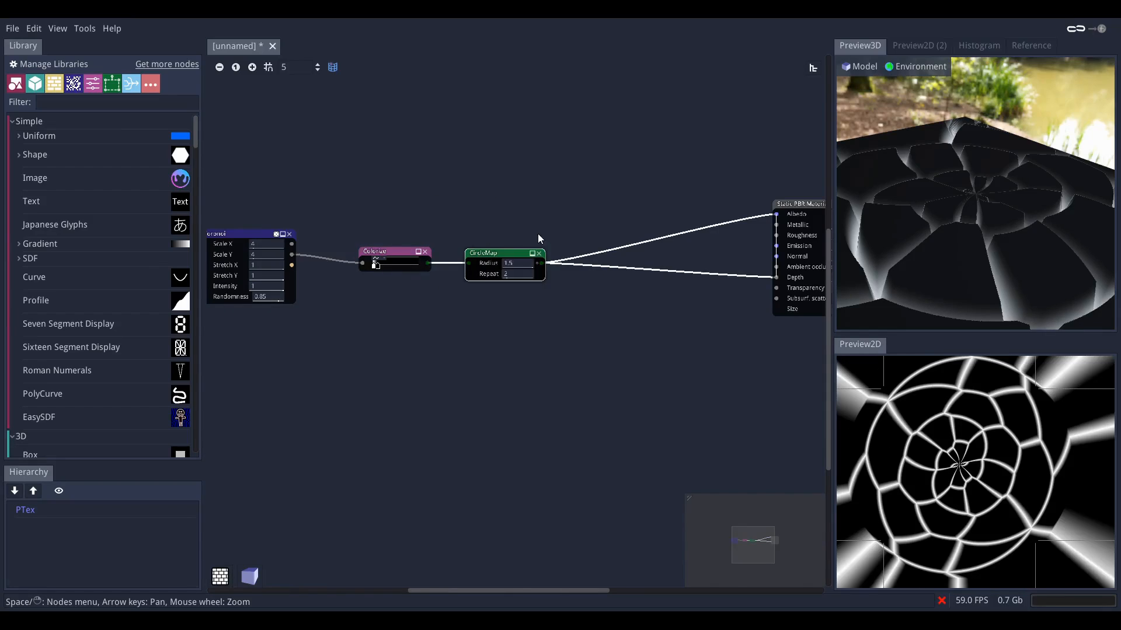
key(Delete)
- Add a new Colorize node beside the Static PBR Material and connect its output to the Depth input
middle_drag(583, 250, 419, 265)
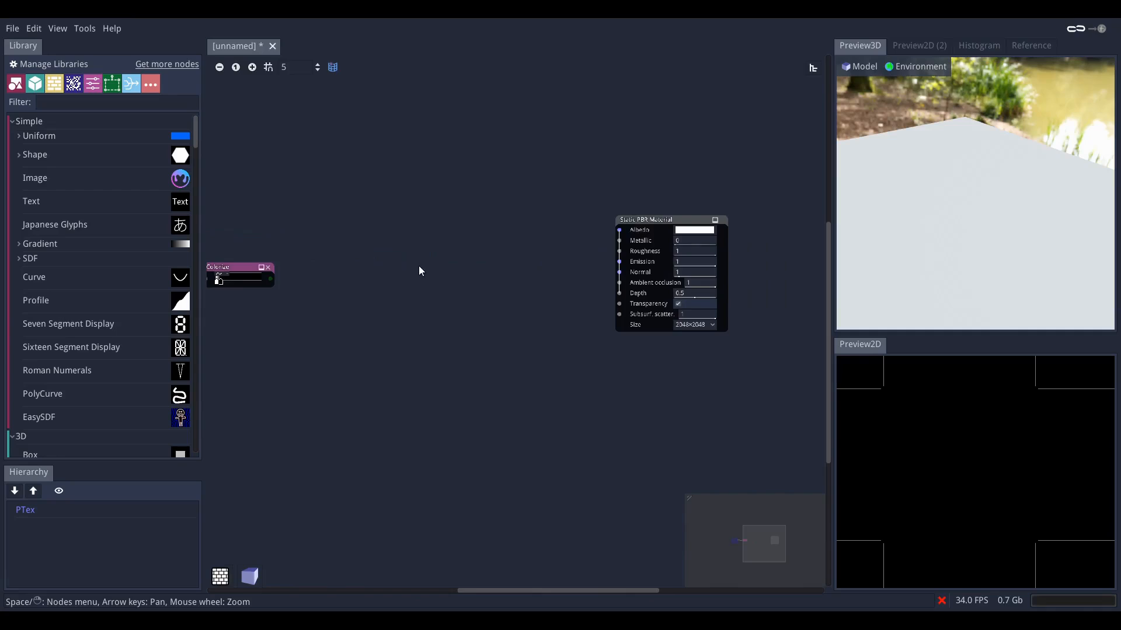
scroll(544, 289, up, 2)
right_click(503, 254)
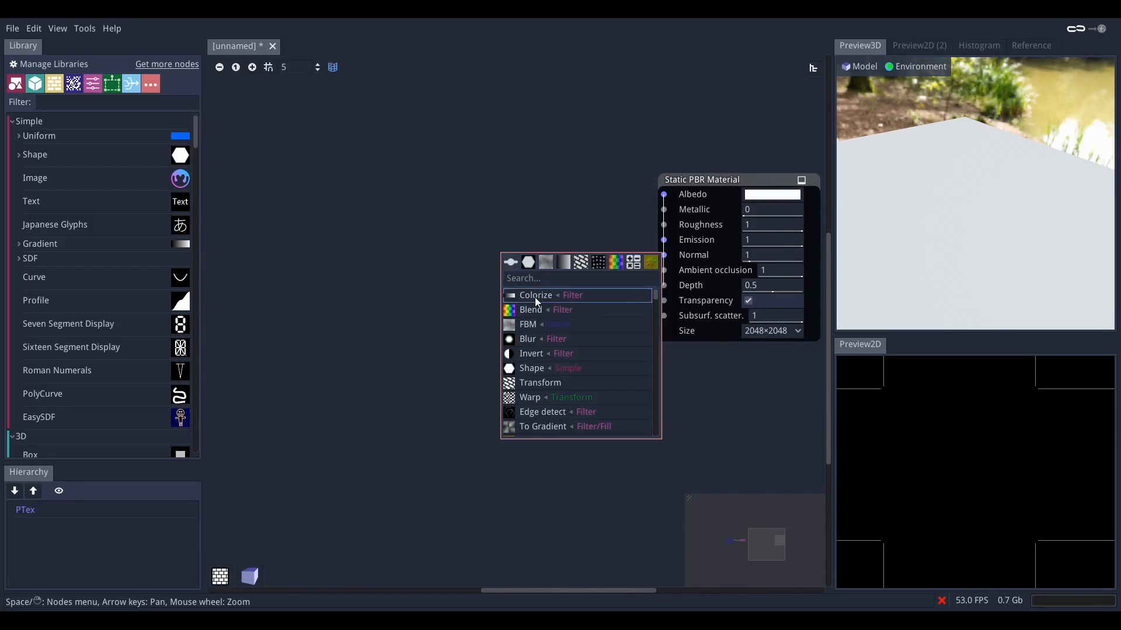
click(535, 296)
drag(523, 262, 521, 288)
drag(600, 301, 664, 284)
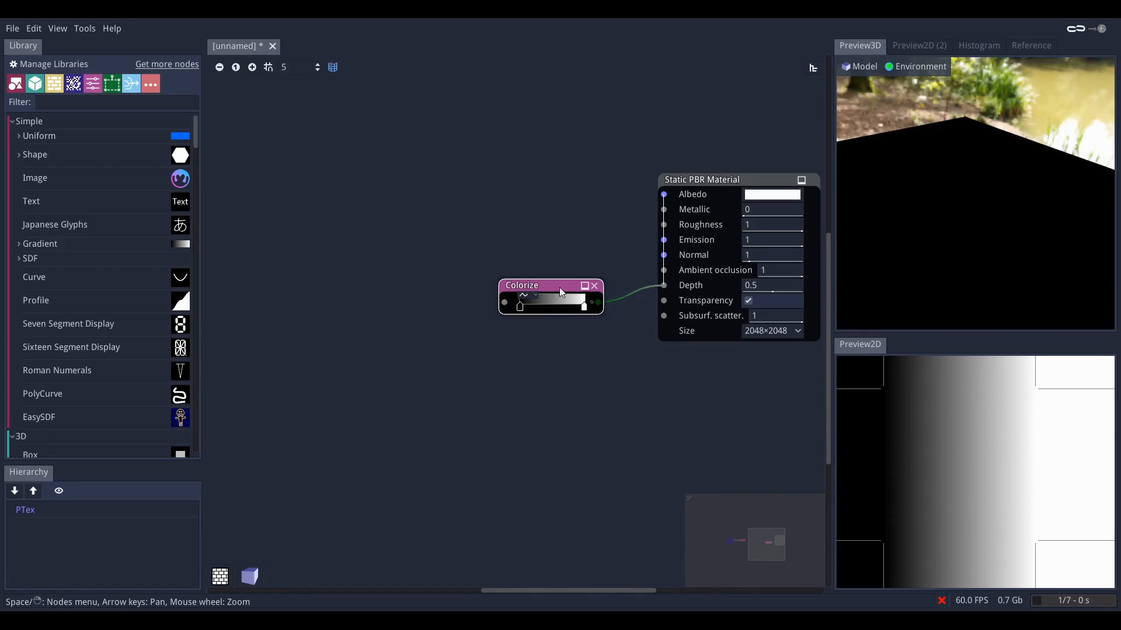
drag(546, 286, 545, 305)
- Add an Occlusion node above the new Colorize node and connect its output to the material's Ambient occlusion input
right_click(549, 247)
text(cc)
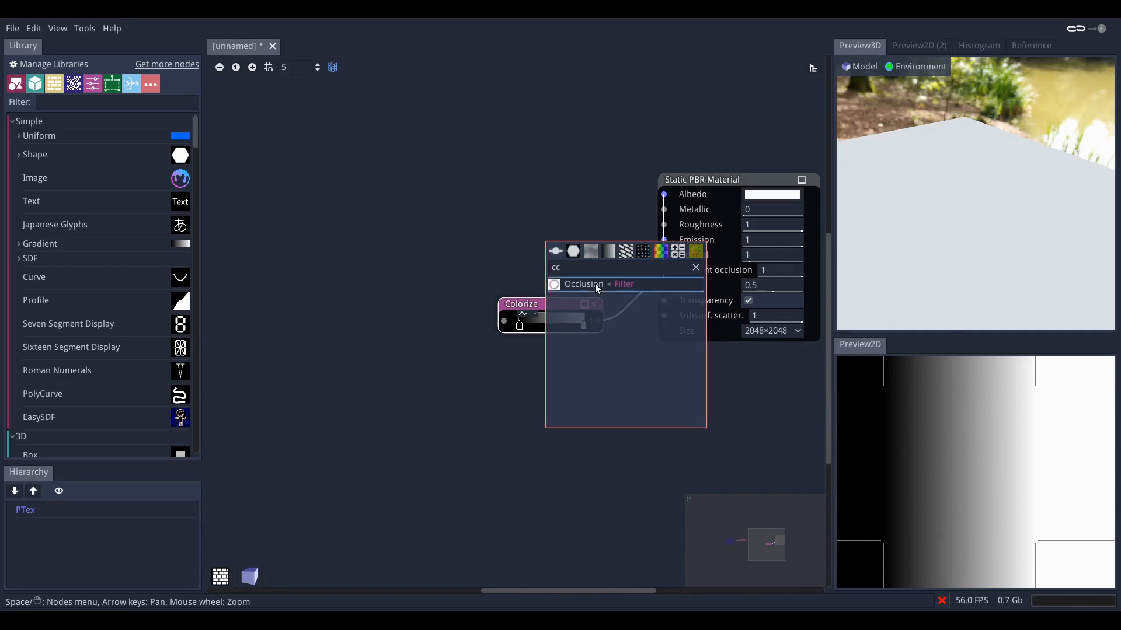
click(596, 286)
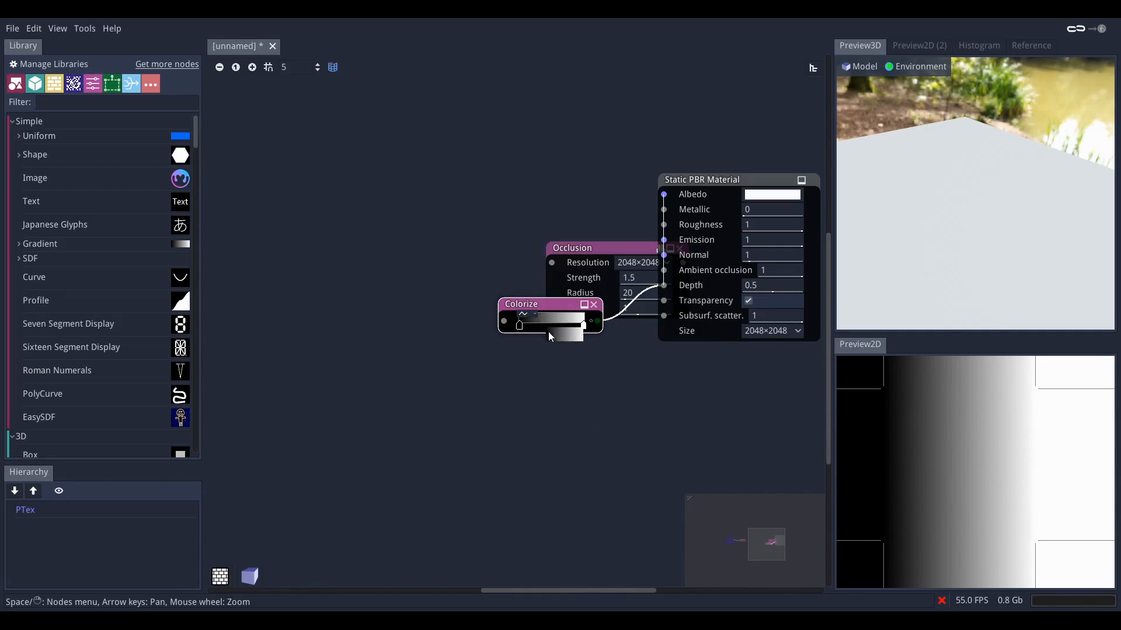
drag(539, 305, 551, 339)
drag(580, 249, 506, 248)
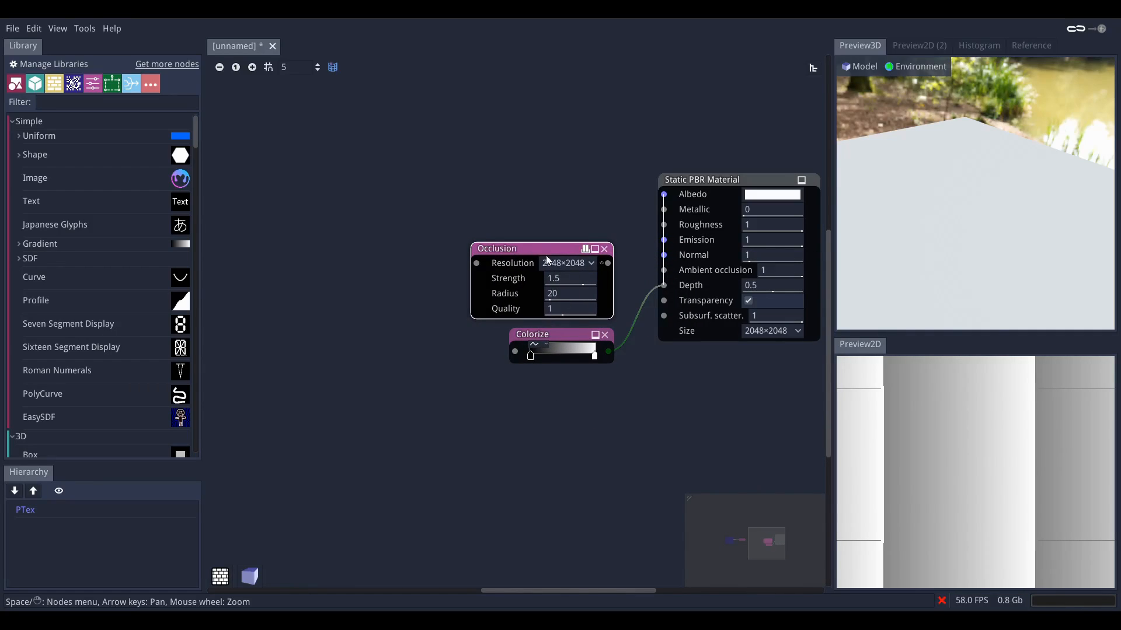
drag(654, 277, 656, 273)
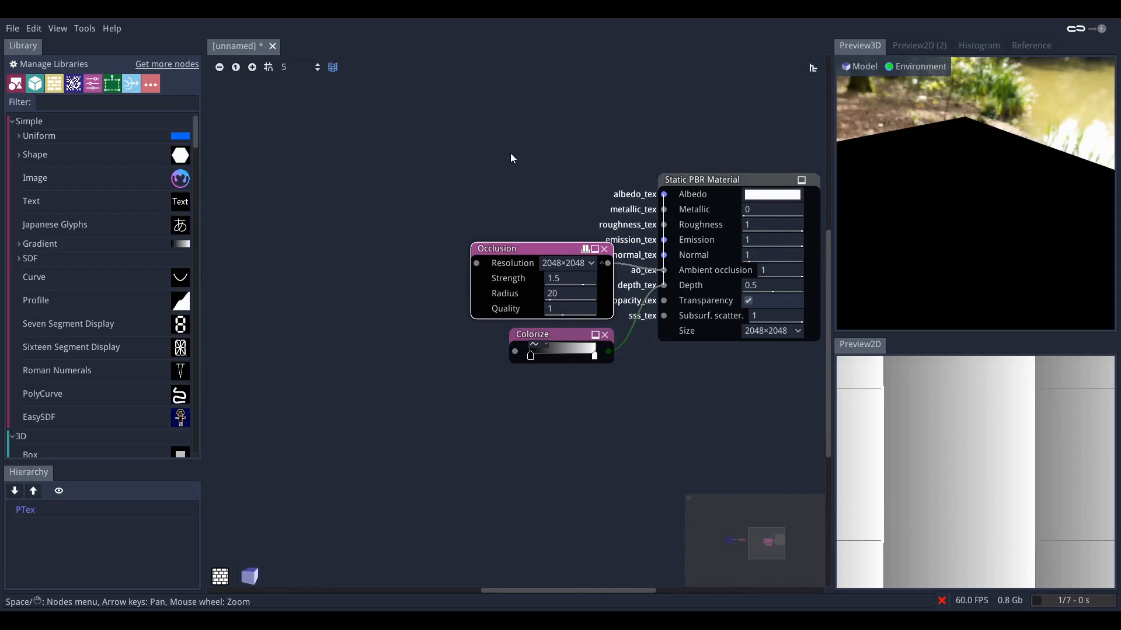
- Add a Normal Map node above the Occlusion node and connect its output to the material's Normal input
middle_drag(509, 152, 511, 178)
right_click(511, 180)
text(nor)
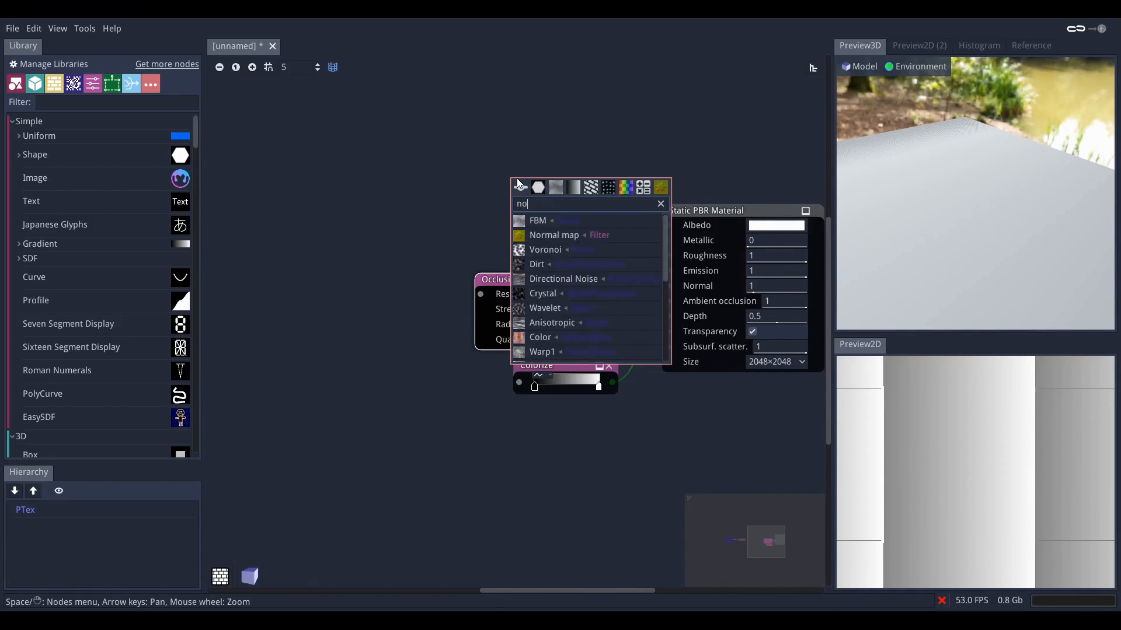
click(584, 228)
drag(568, 199, 536, 195)
drag(627, 258, 668, 286)
- Move the Voronoi node and its Colorize node farther from the material group and show that Colorize output in the 2D preview
scroll(465, 276, down, 3)
scroll(453, 276, up, 1)
scroll(453, 275, up, 4)
middle_drag(469, 311, 708, 214)
scroll(509, 275, down, 4)
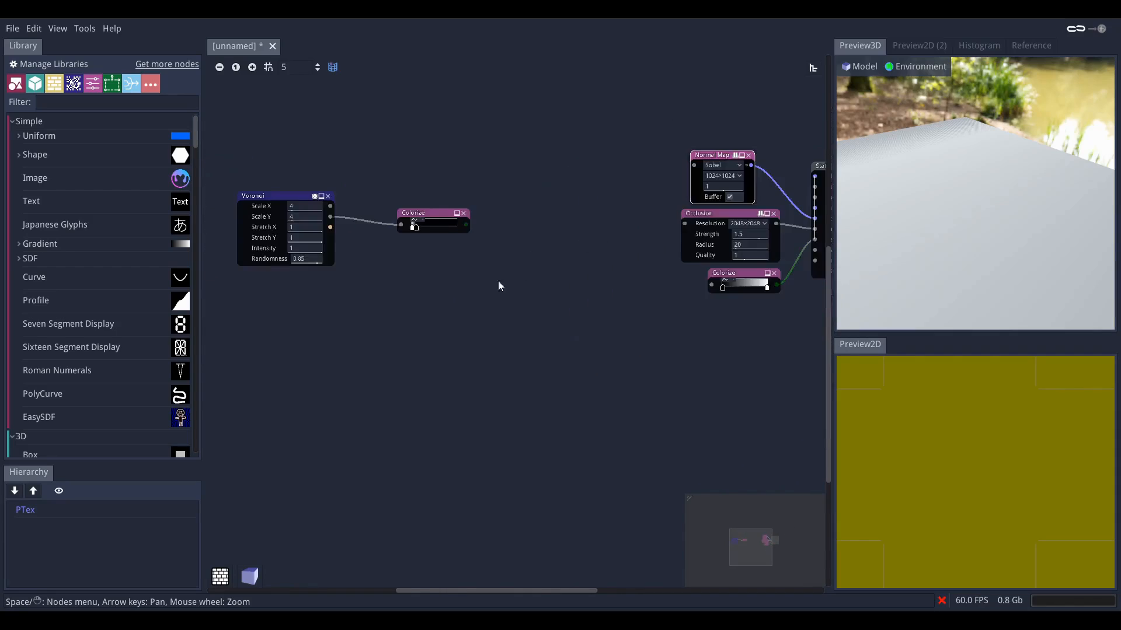
middle_drag(422, 310, 515, 324)
drag(385, 221, 525, 297)
drag(523, 253, 410, 258)
click(462, 301)
scroll(497, 299, up, 4)
click(377, 252)
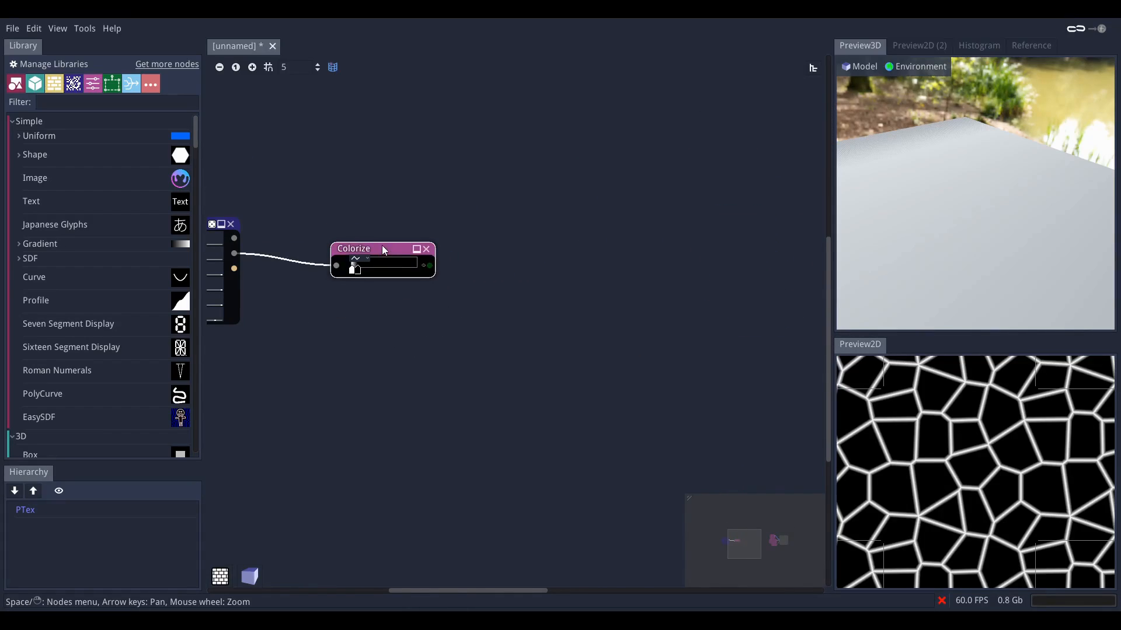
- Add an Invert node fed by the Voronoi's Colorize output and preview the inverted cells in 2D
scroll(516, 314, up, 2)
middle_drag(450, 298, 455, 245)
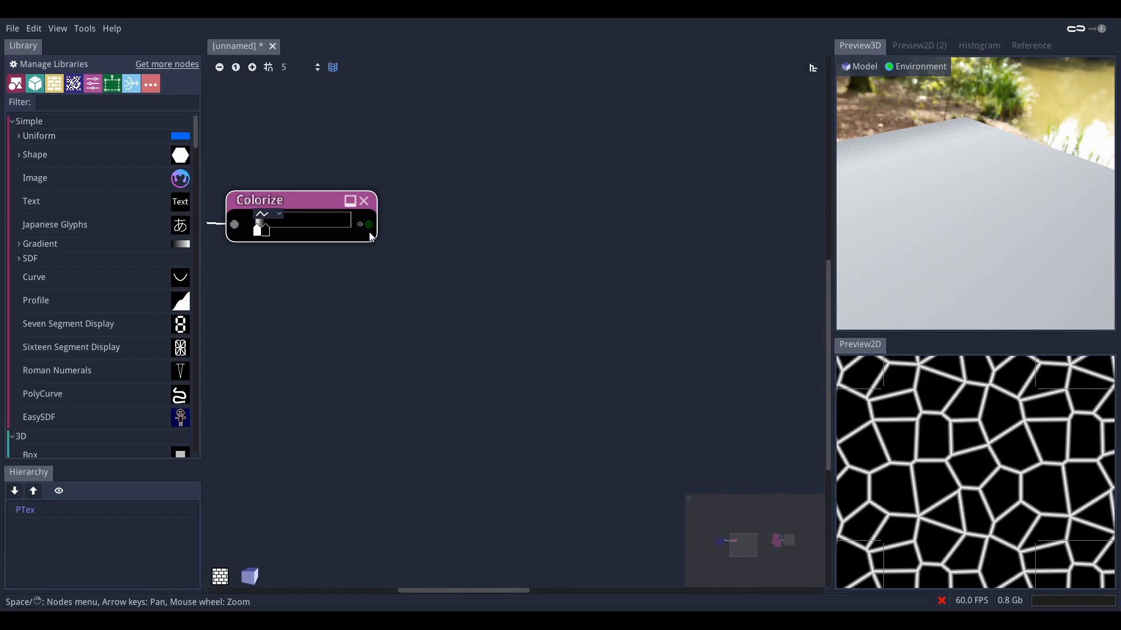
scroll(955, 423, up, 5)
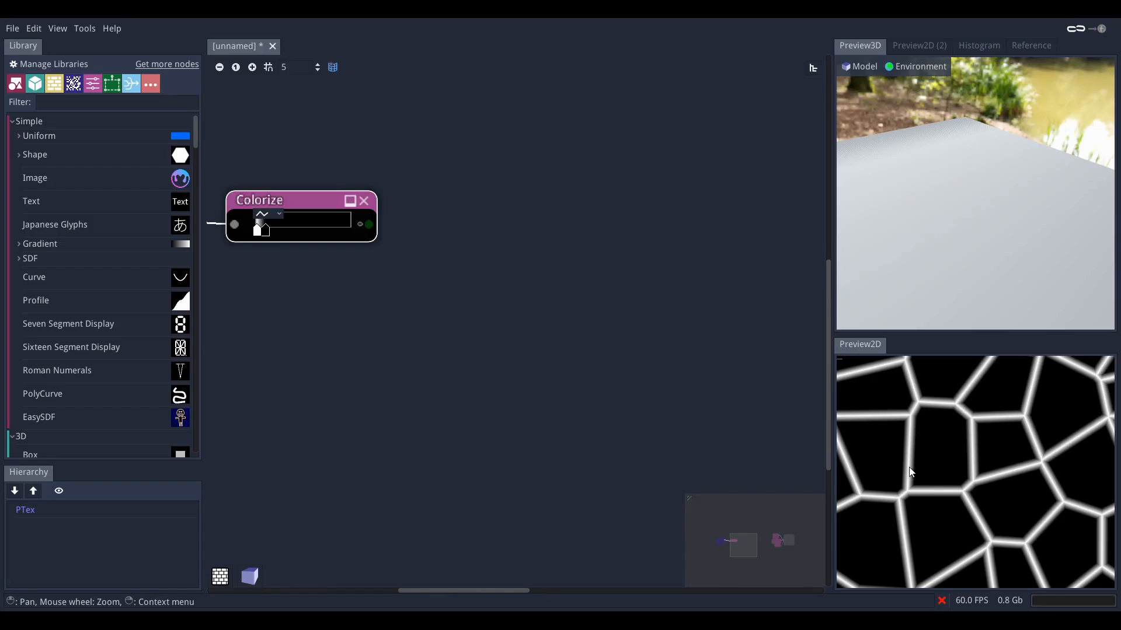
drag(368, 224, 524, 273)
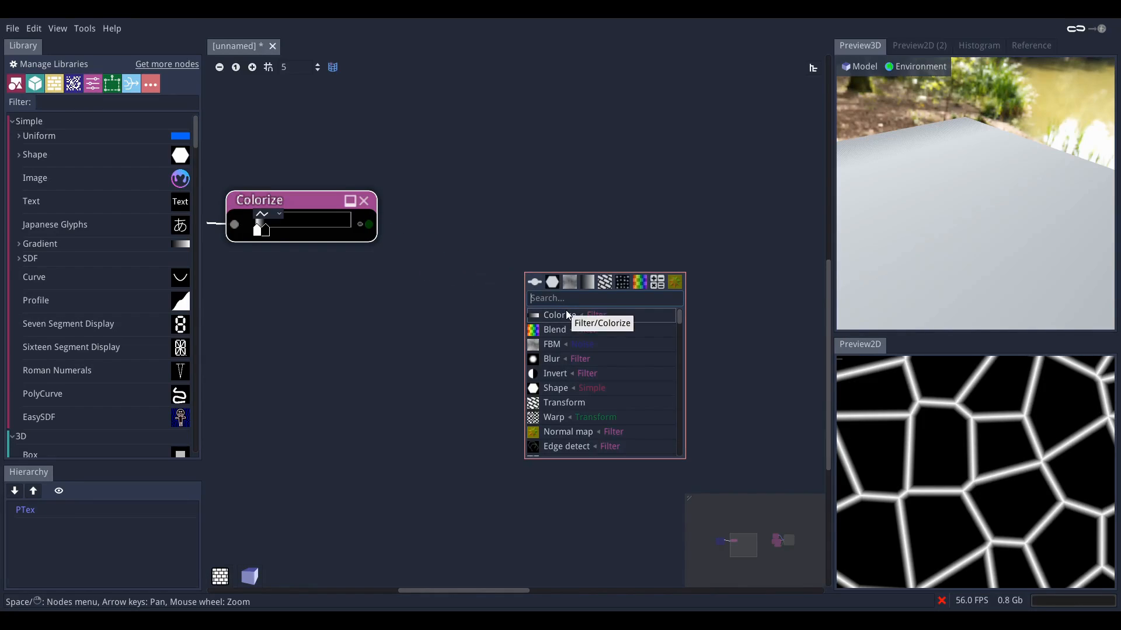
click(570, 376)
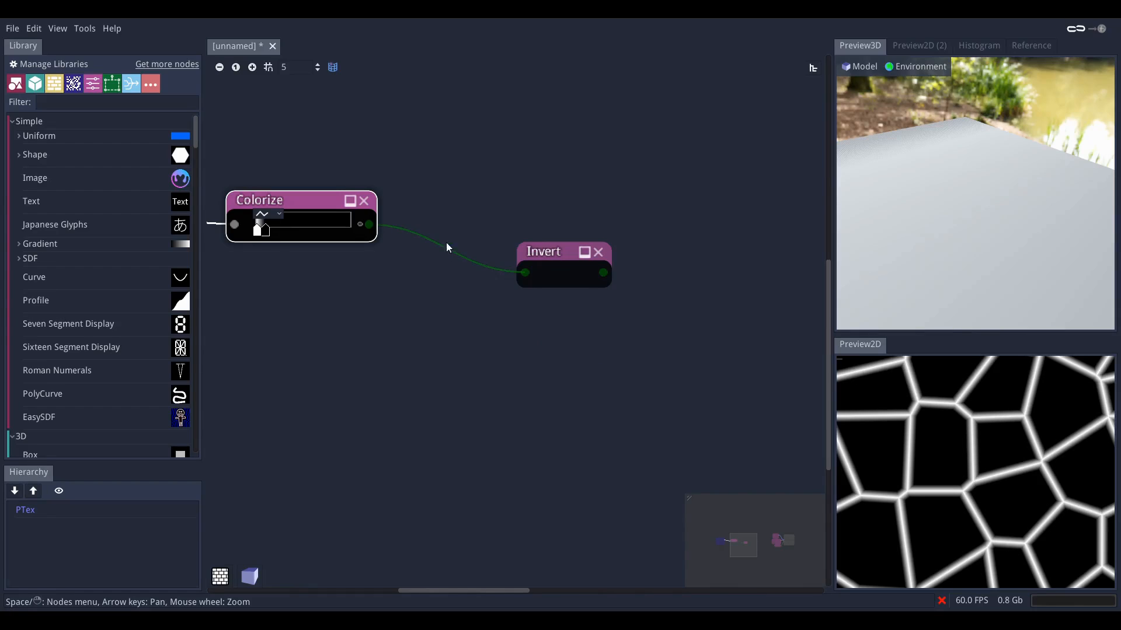
drag(546, 259, 511, 261)
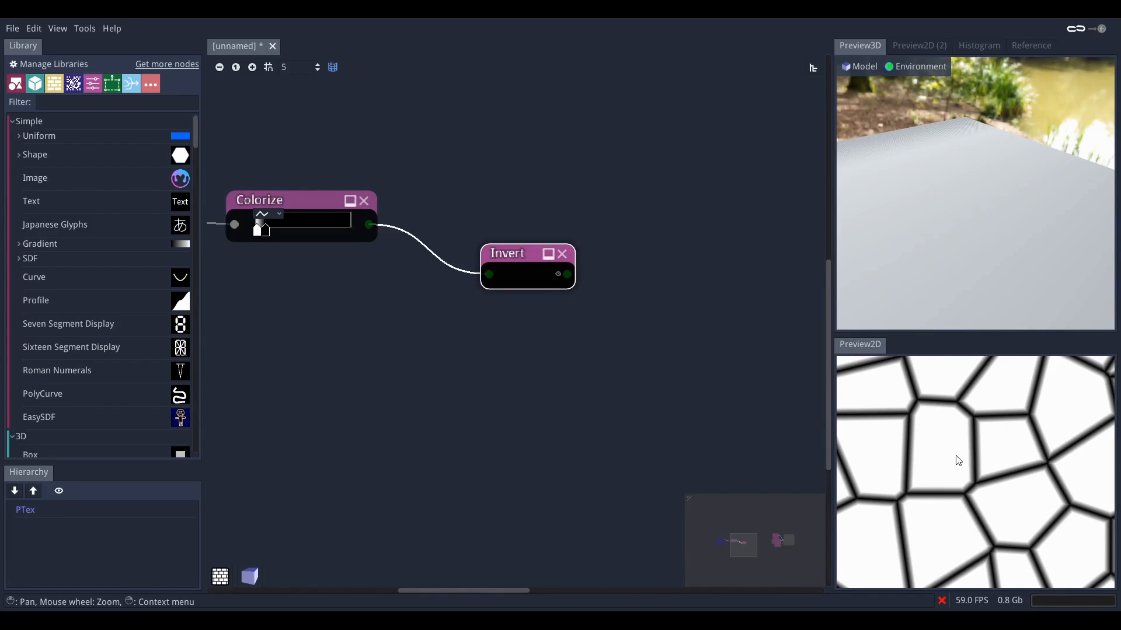
- Add a Fill node fed by the Invert output
middle_drag(577, 396, 430, 265)
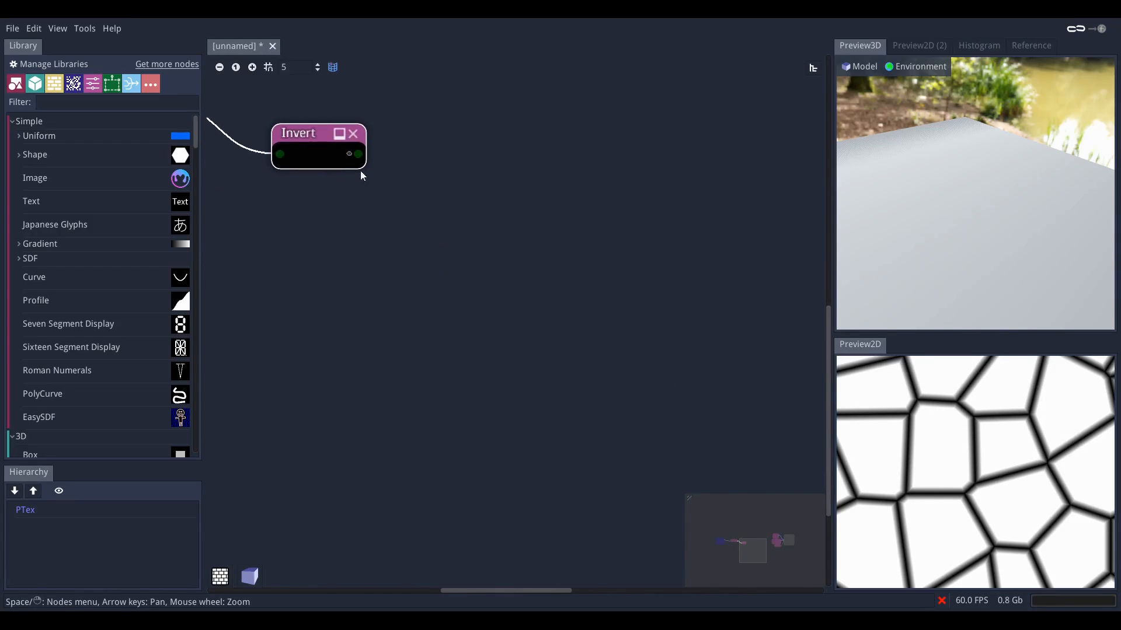
drag(362, 157, 441, 296)
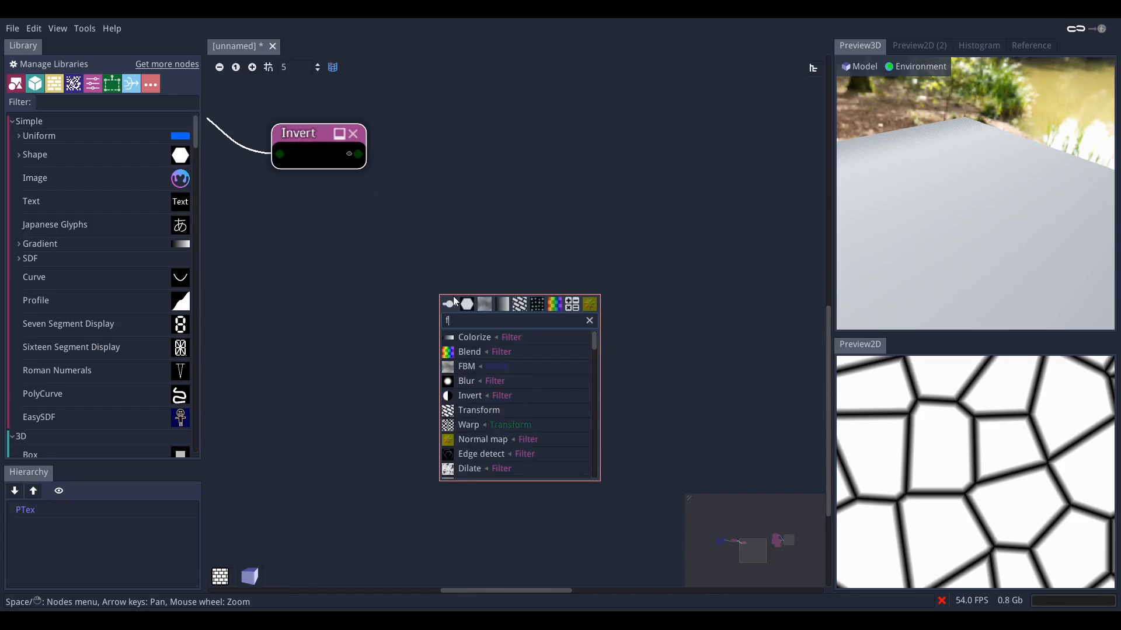
text(fill)
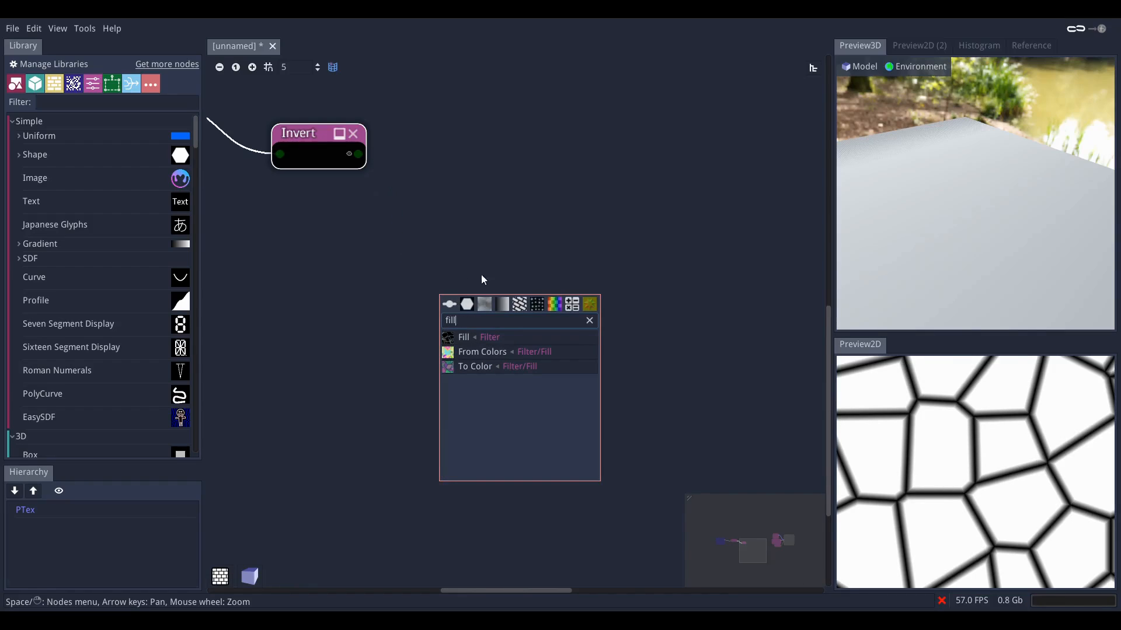
click(507, 336)
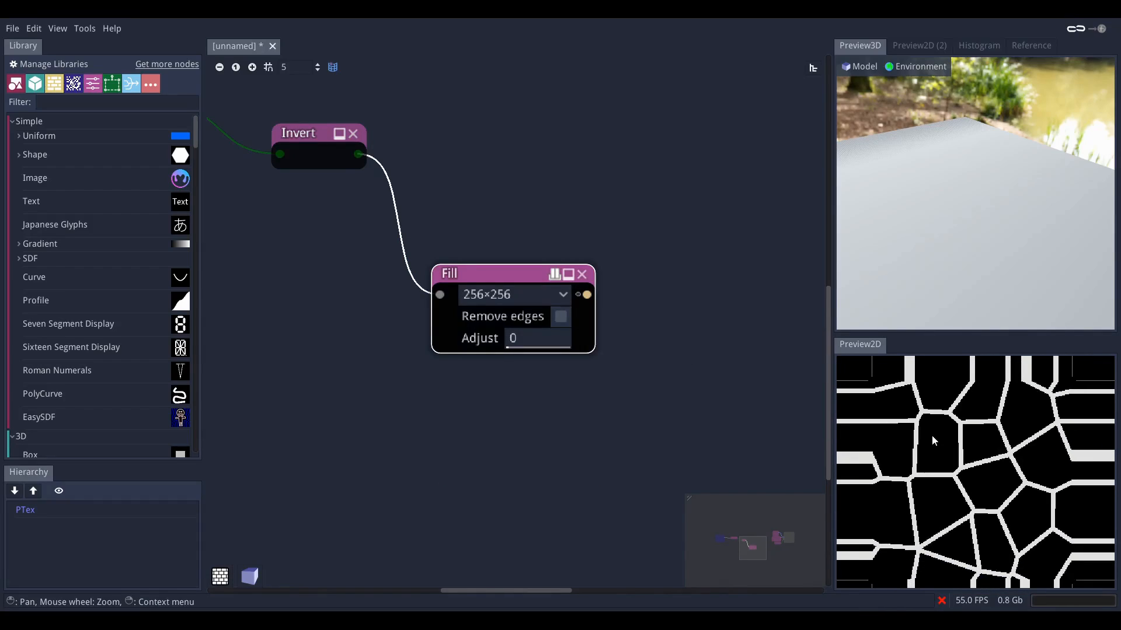
- Feed the Fill node from the Colorize output instead of Invert and inspect the filled cells up close in the 2D preview
middle_drag(369, 318, 558, 378)
drag(349, 161, 628, 352)
middle_drag(543, 394, 433, 383)
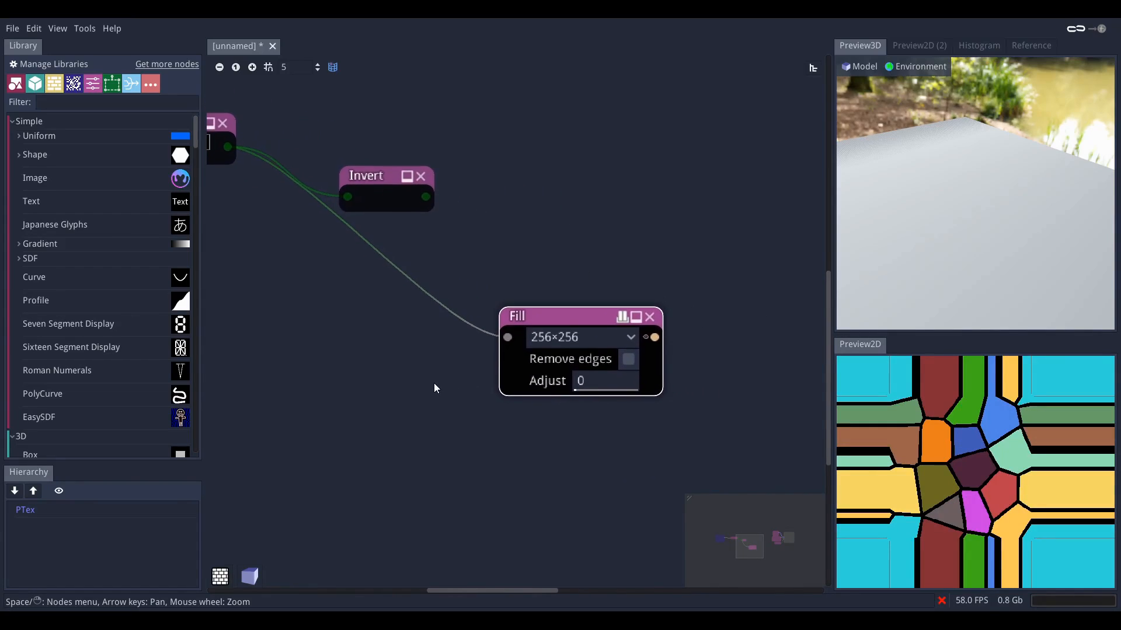
click(534, 320)
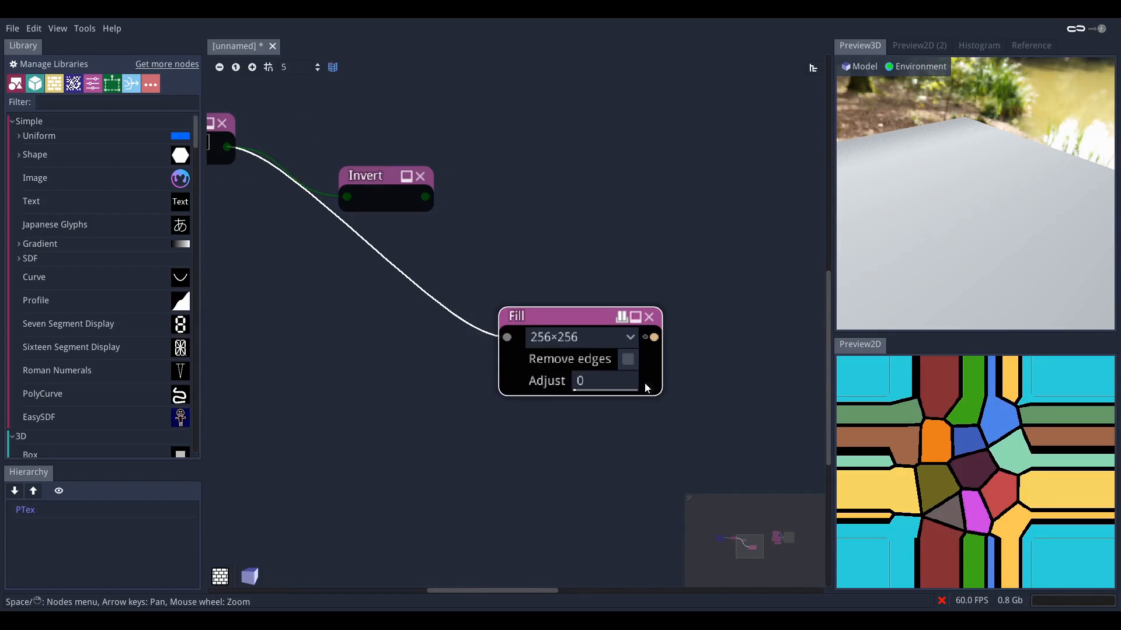
scroll(959, 448, up, 4)
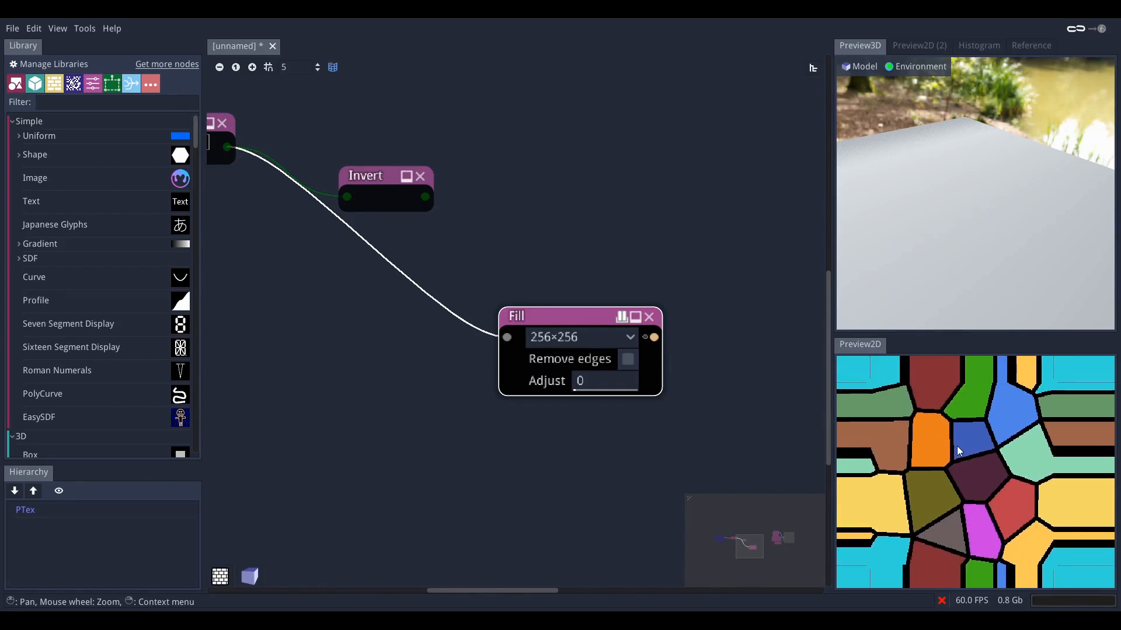
scroll(958, 444, up, 5)
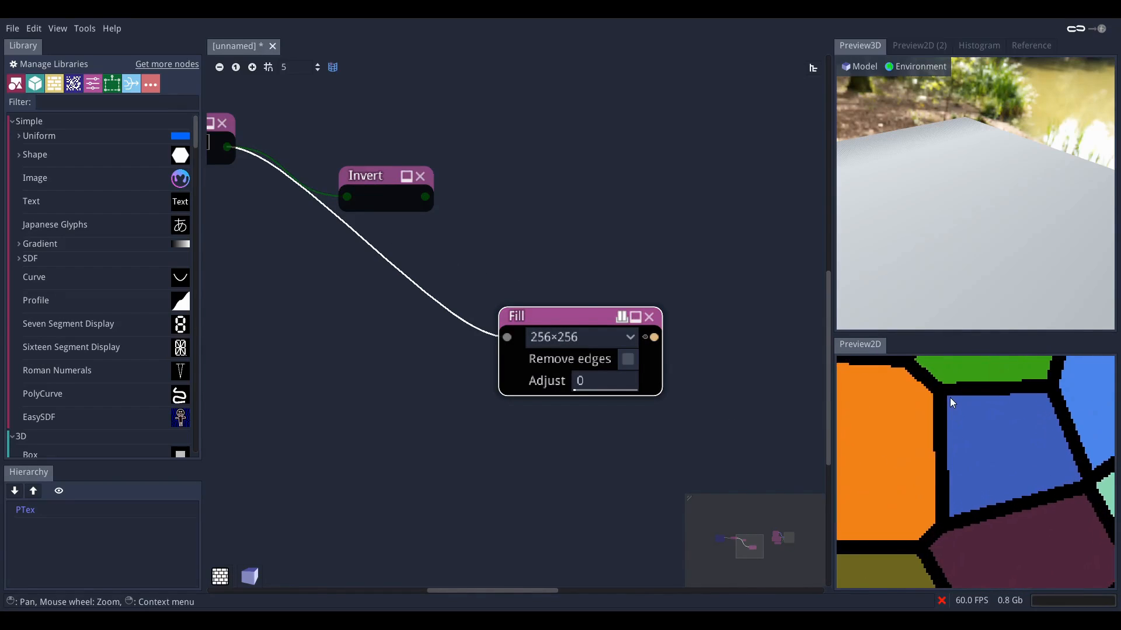
scroll(953, 413, down, 6)
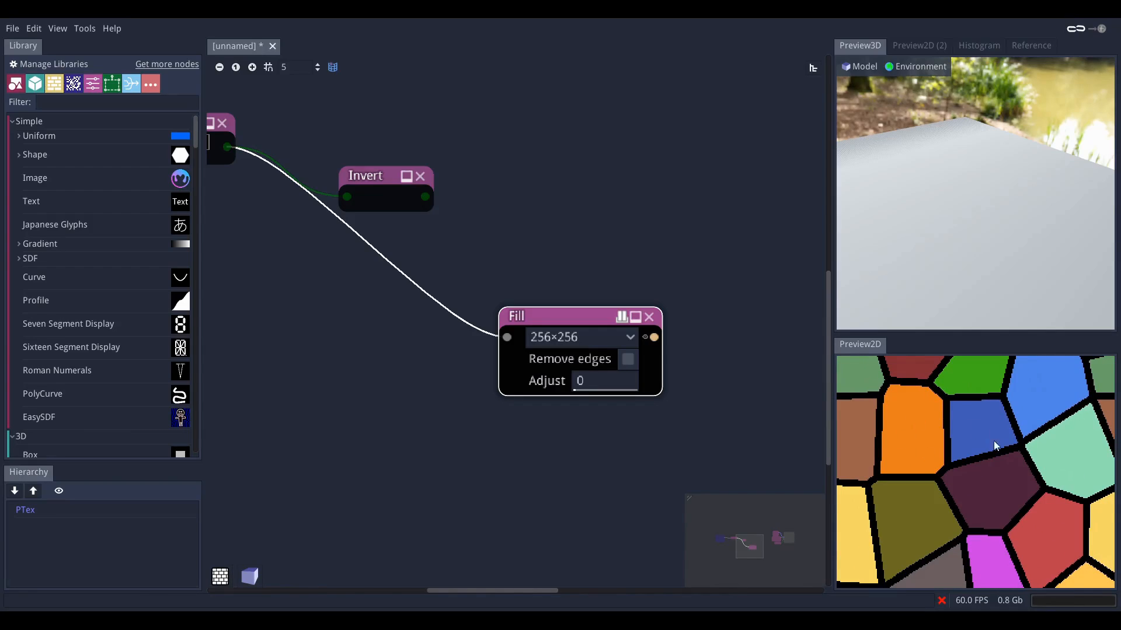
middle_drag(568, 488, 453, 480)
scroll(492, 433, down, 4)
scroll(485, 408, up, 2)
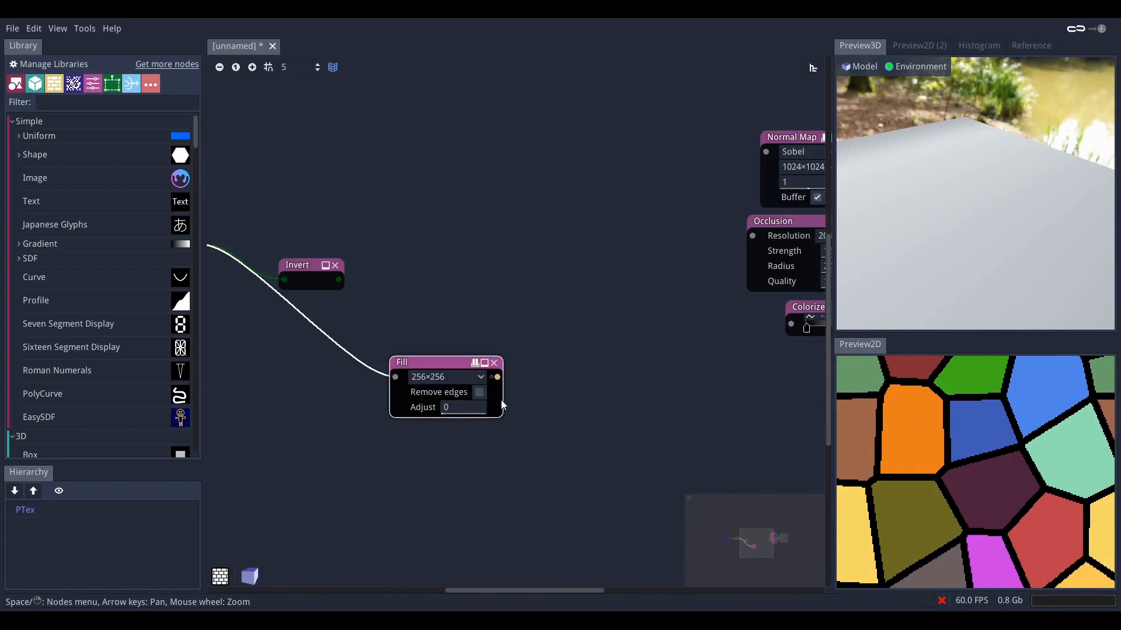
- Set the Fill node's resolution to 512×512 and shift the node slightly in the graph
click(458, 378)
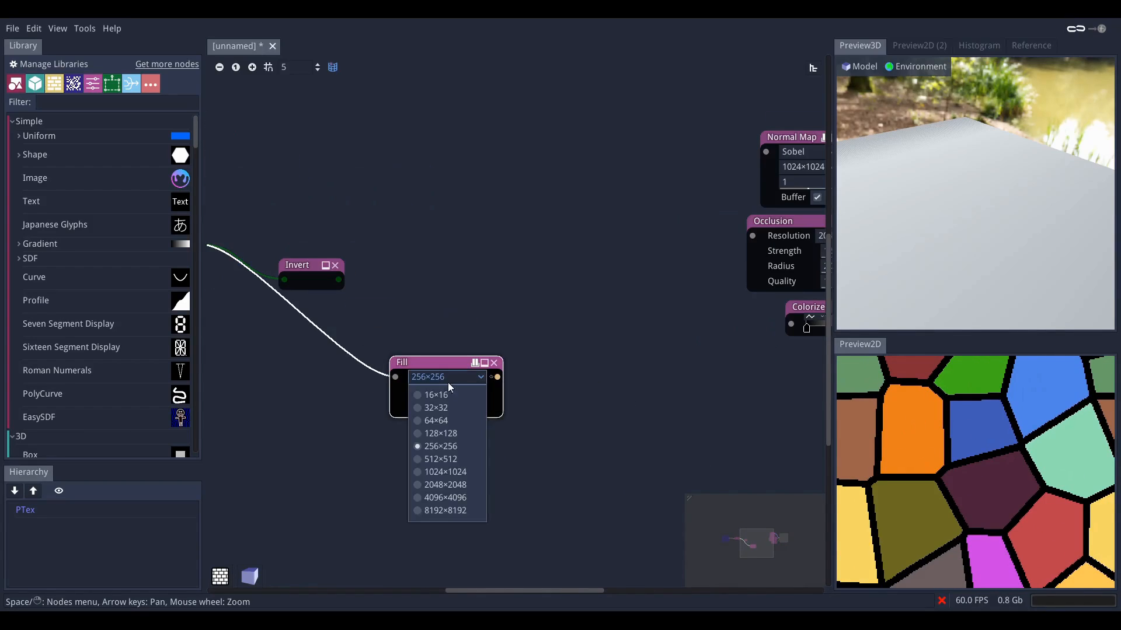
click(447, 460)
scroll(593, 406, up, 2)
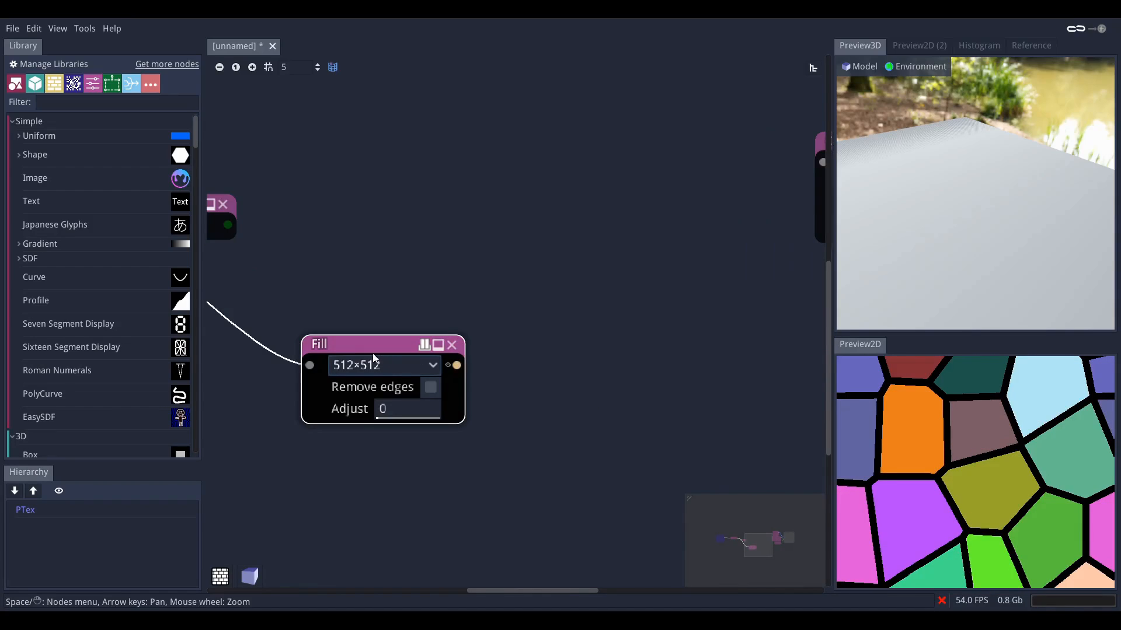
drag(373, 353, 320, 366)
scroll(491, 390, down, 4)
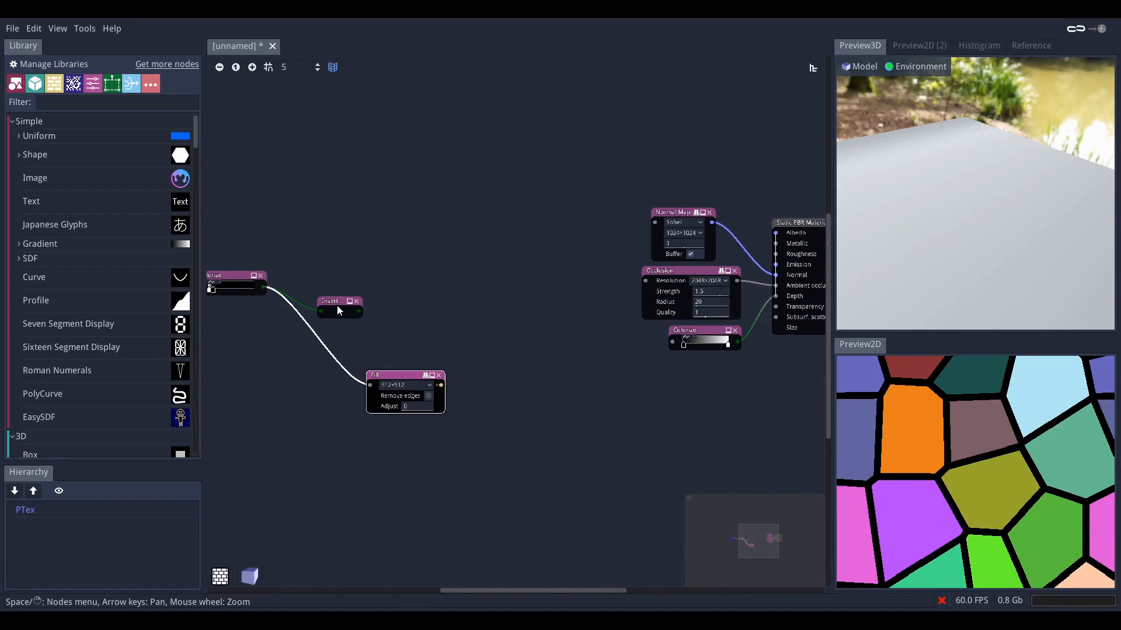
- Move the Invert node away from Fill, connect its output to the material's Albedo and view the result in the 3D preview
drag(337, 306, 382, 300)
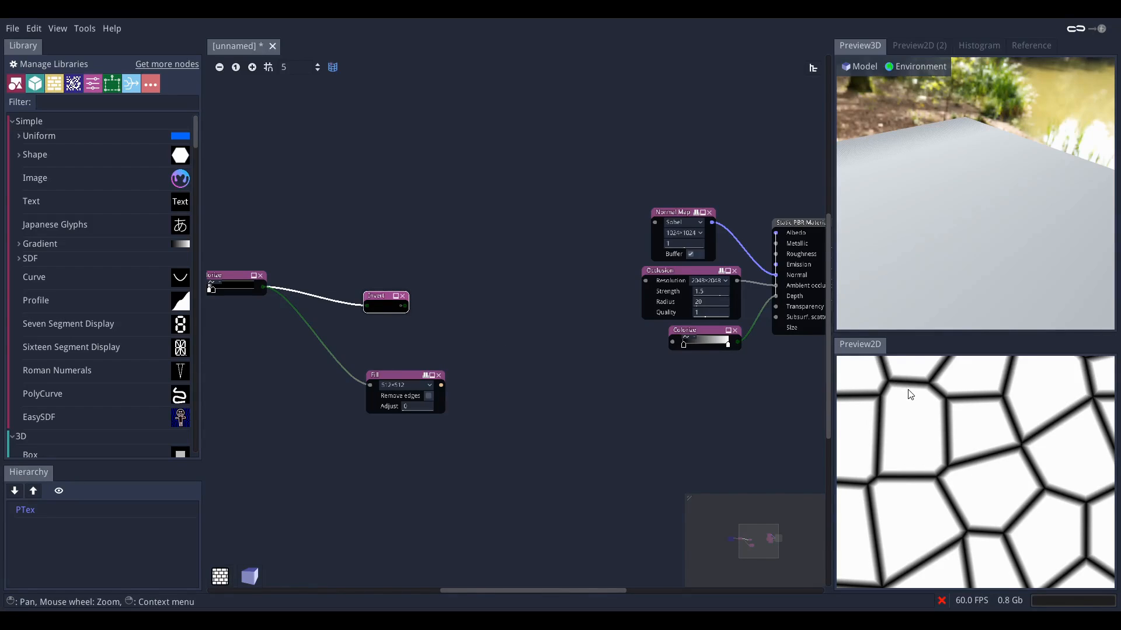
middle_drag(552, 318, 547, 318)
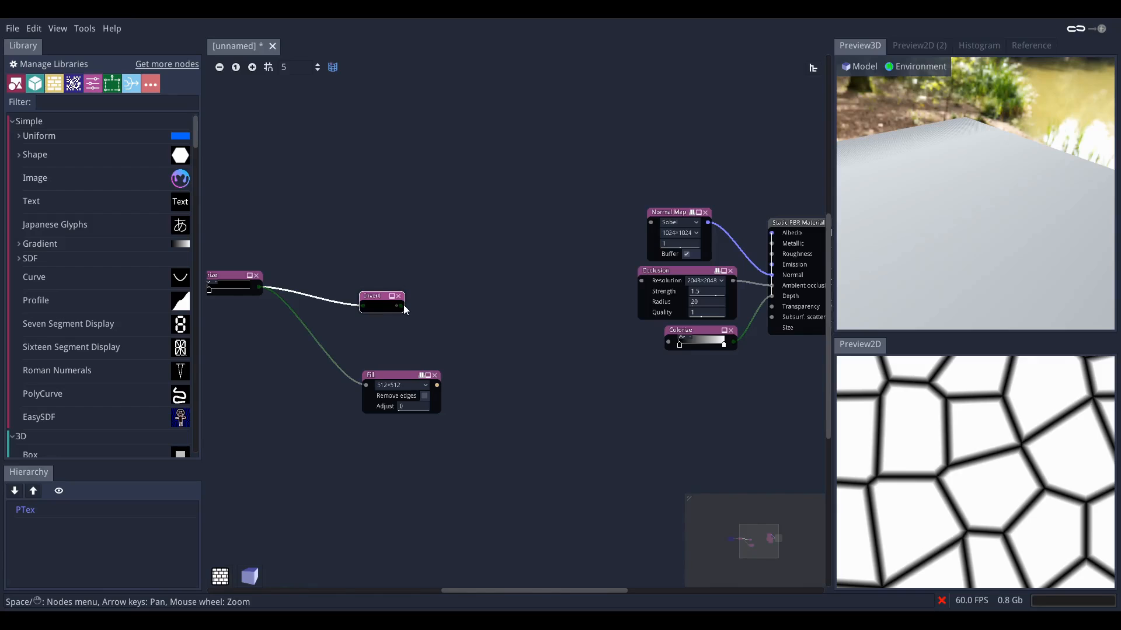
drag(400, 306, 772, 233)
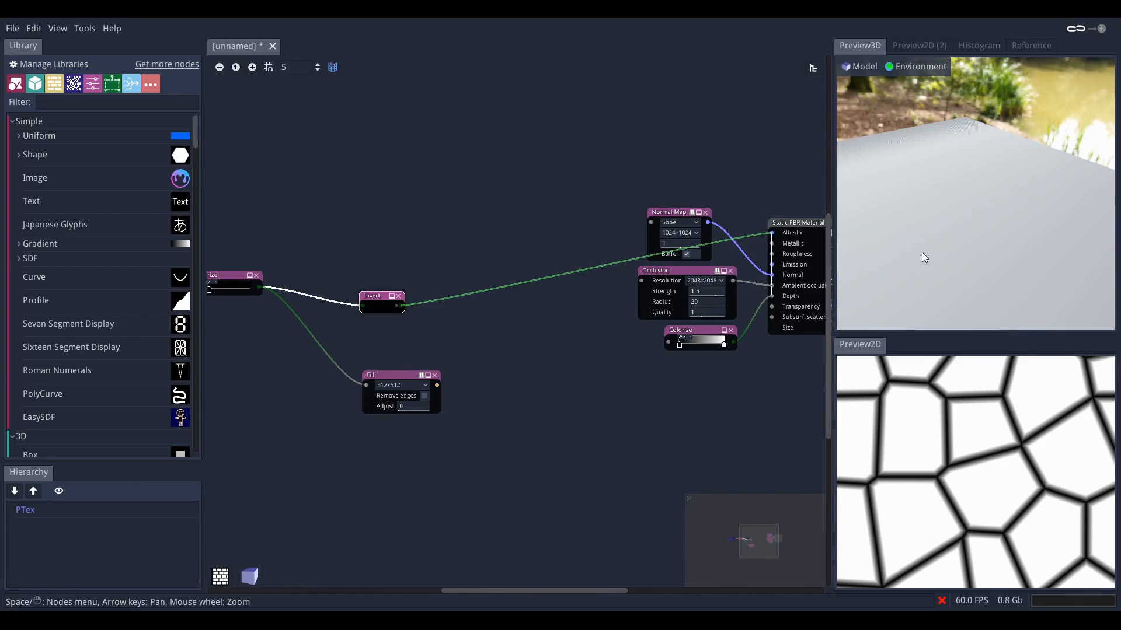
mouse_move(960, 227)
mouse_down()
mouse_move(966, 254)
mouse_move(963, 221)
mouse_move(940, 227)
mouse_up()
scroll(970, 226, down, 1)
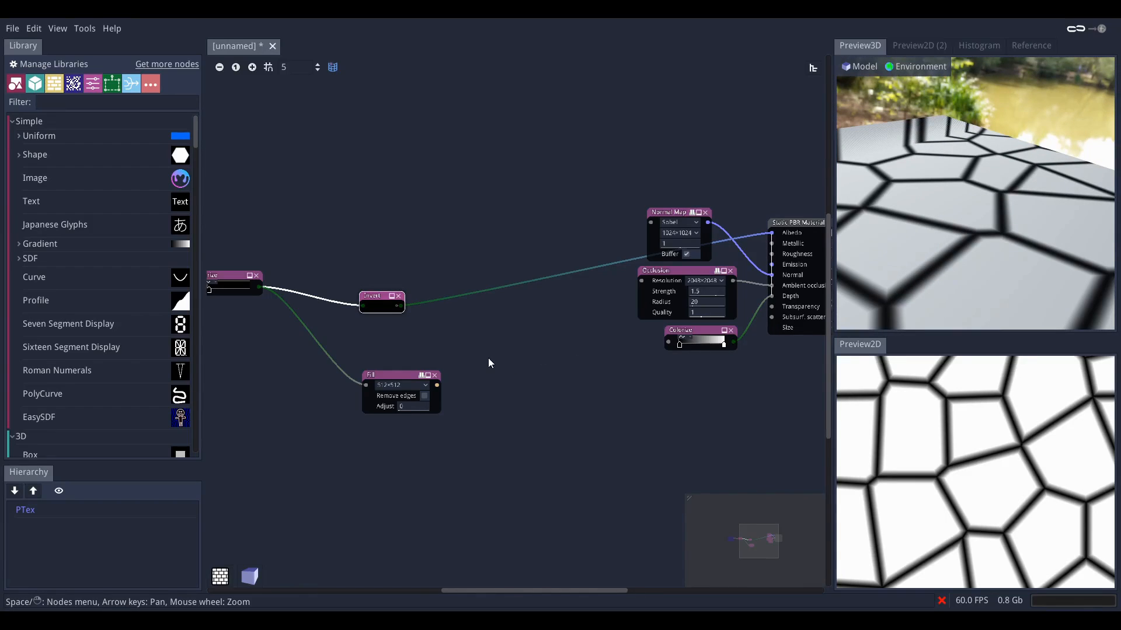
- Add a Blend node with the Invert output as its Background
middle_drag(488, 359, 507, 346)
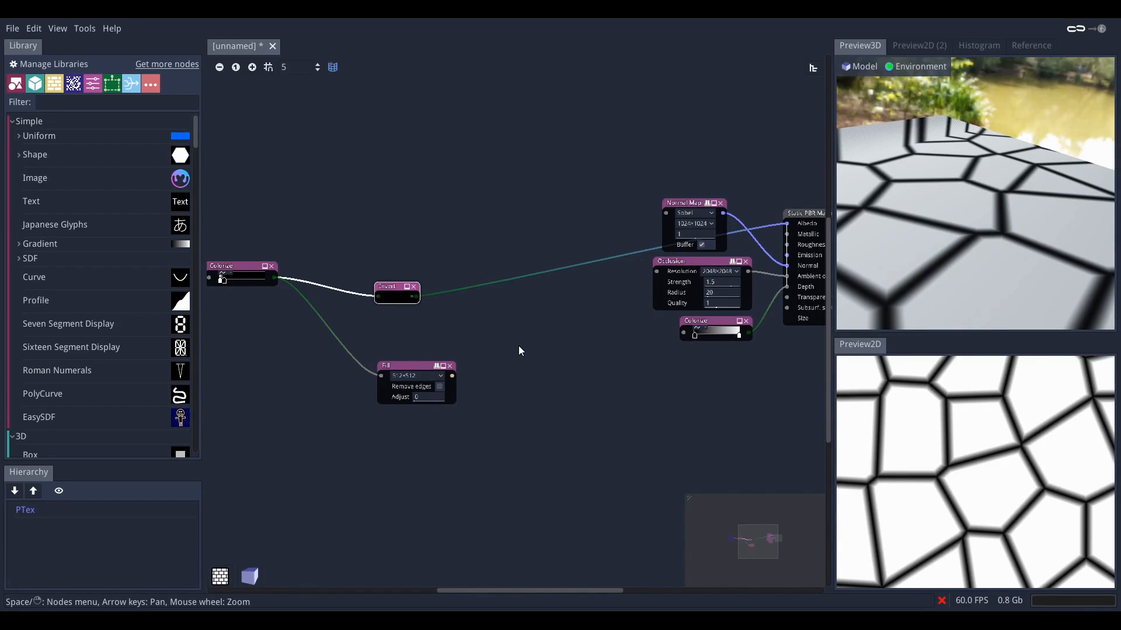
drag(415, 296, 509, 331)
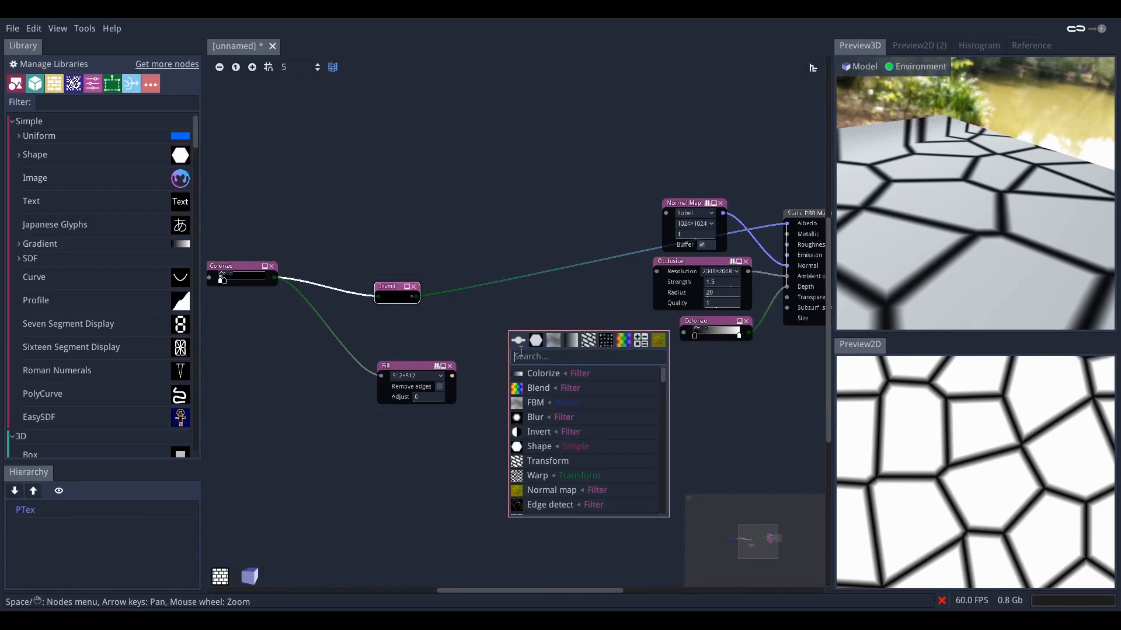
click(545, 389)
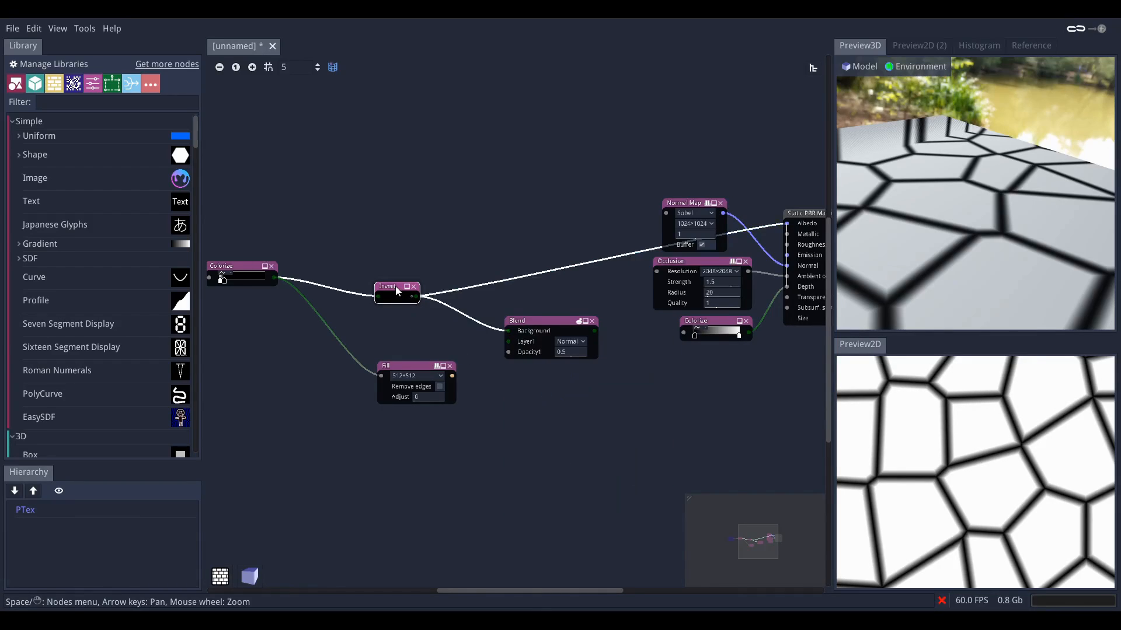
- Add a Fill to Gradient node fed by the Fill output and inspect its per-cell gradients in the 2D preview
scroll(443, 328, up, 3)
click(363, 343)
drag(363, 341, 278, 361)
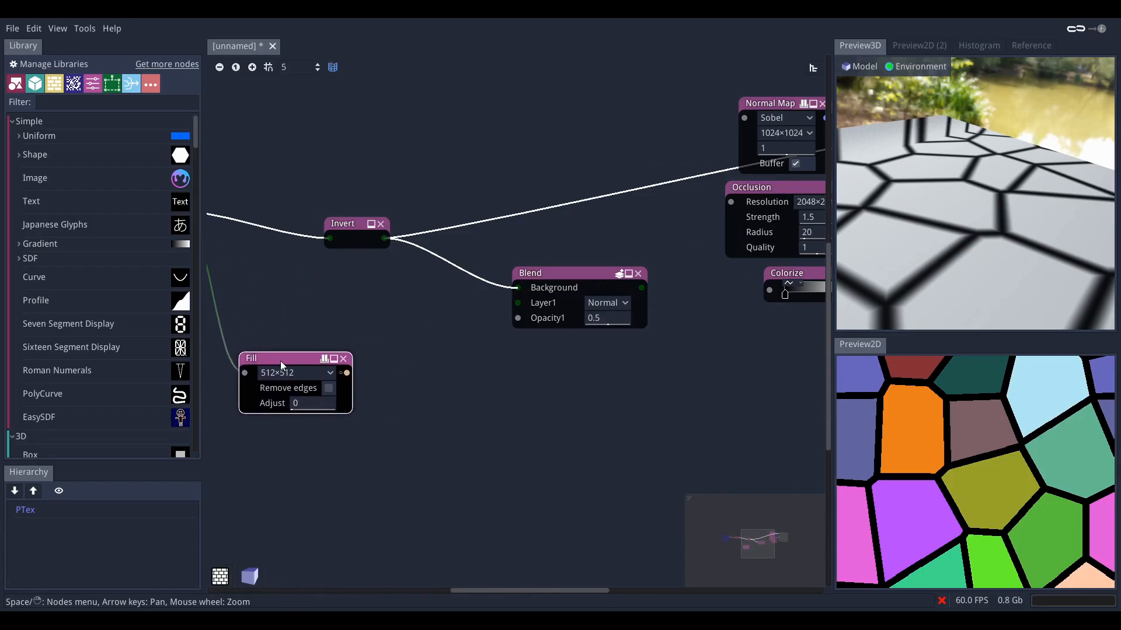
drag(347, 372, 439, 383)
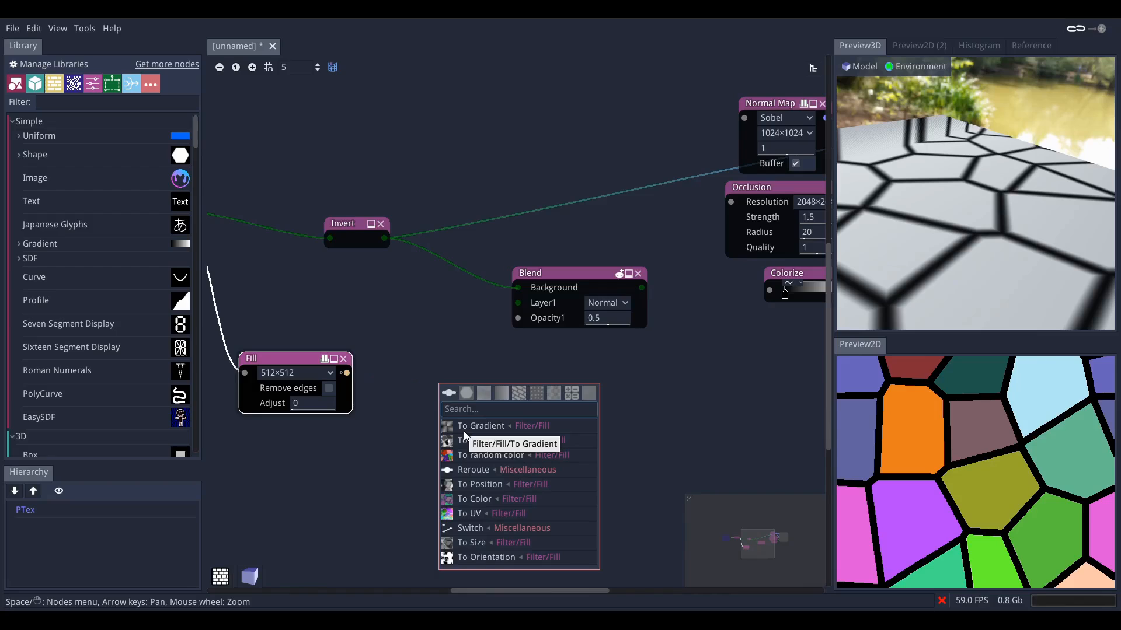
click(510, 431)
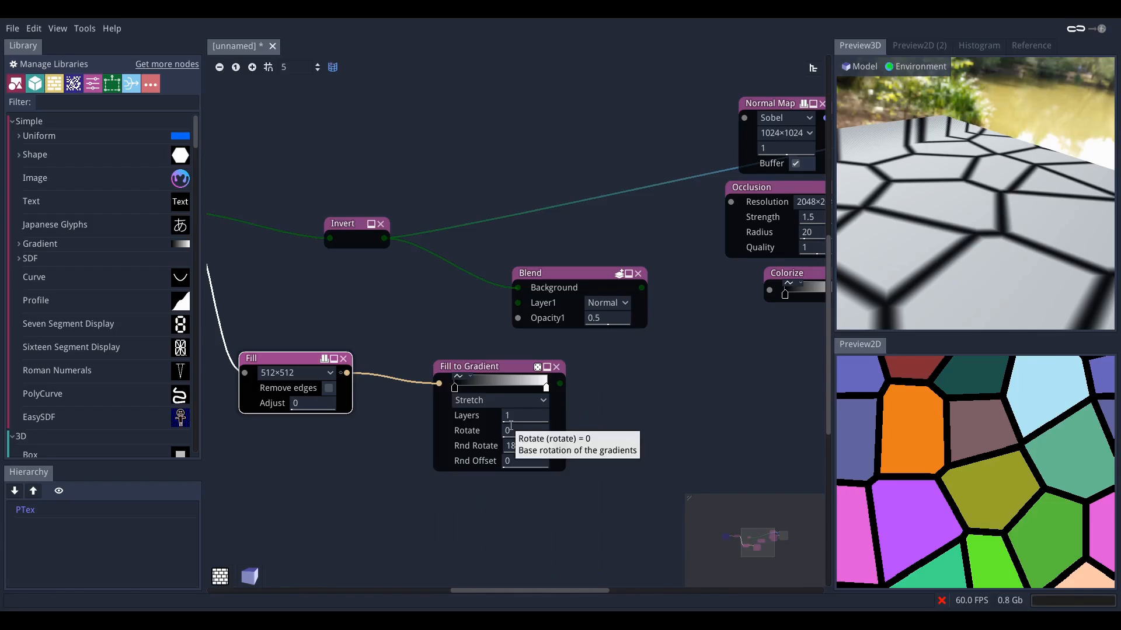
scroll(926, 463, down, 5)
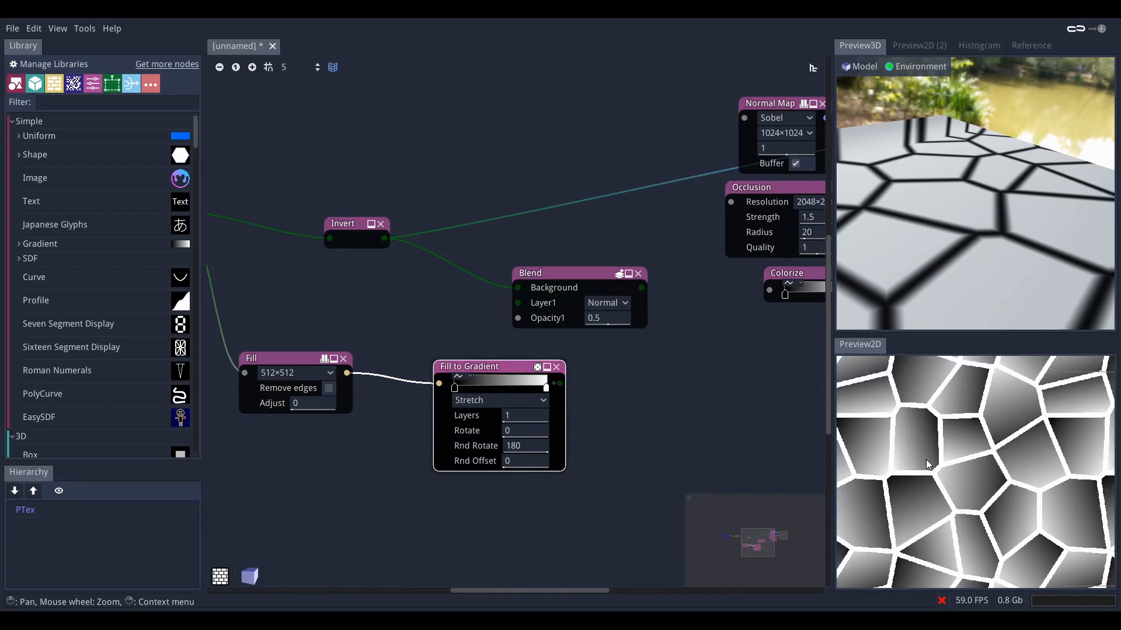
scroll(927, 455, up, 4)
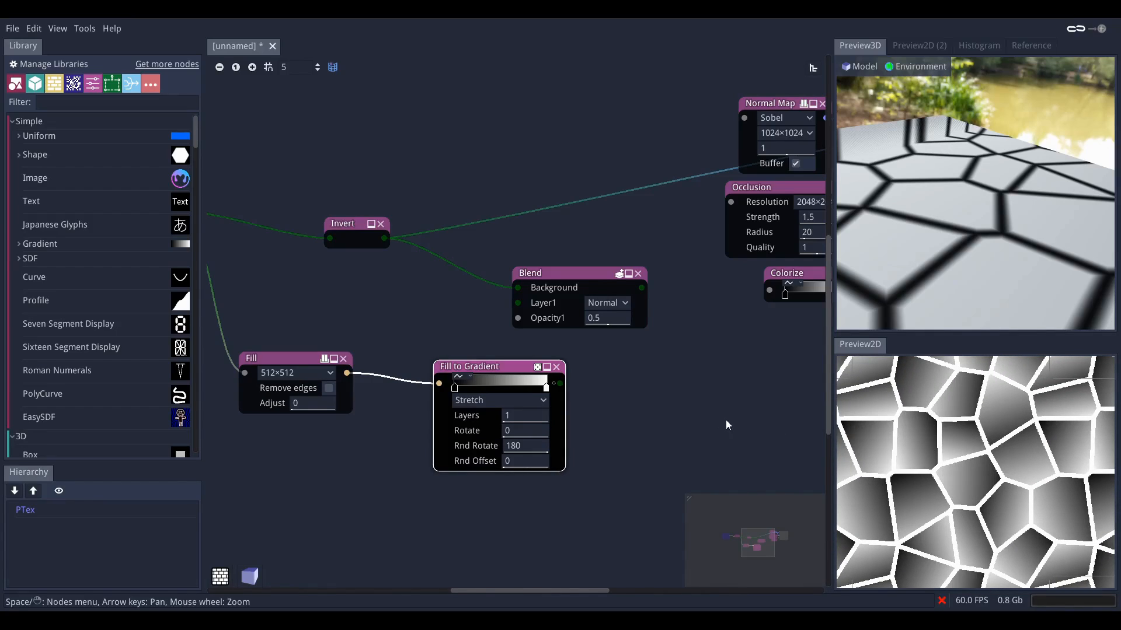
- Set the Fill to Gradient node's Layers to 20 and view the cells closer in the 2D preview
scroll(969, 446, up, 3)
scroll(969, 445, up, 1)
middle_drag(589, 408, 564, 397)
drag(501, 405, 653, 405)
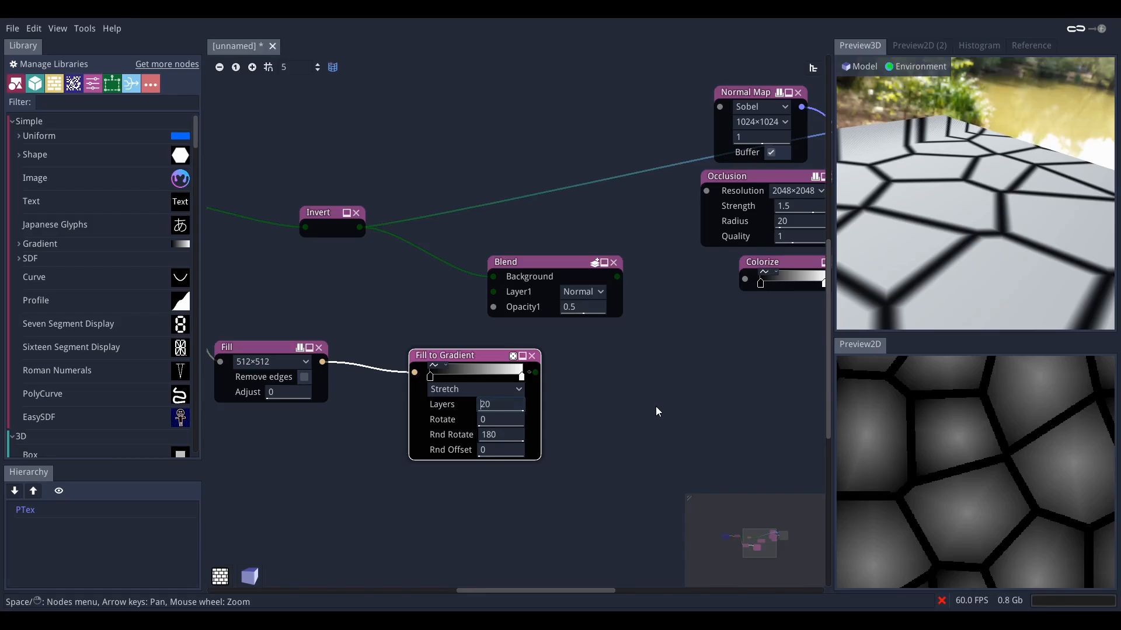
scroll(997, 468, up, 3)
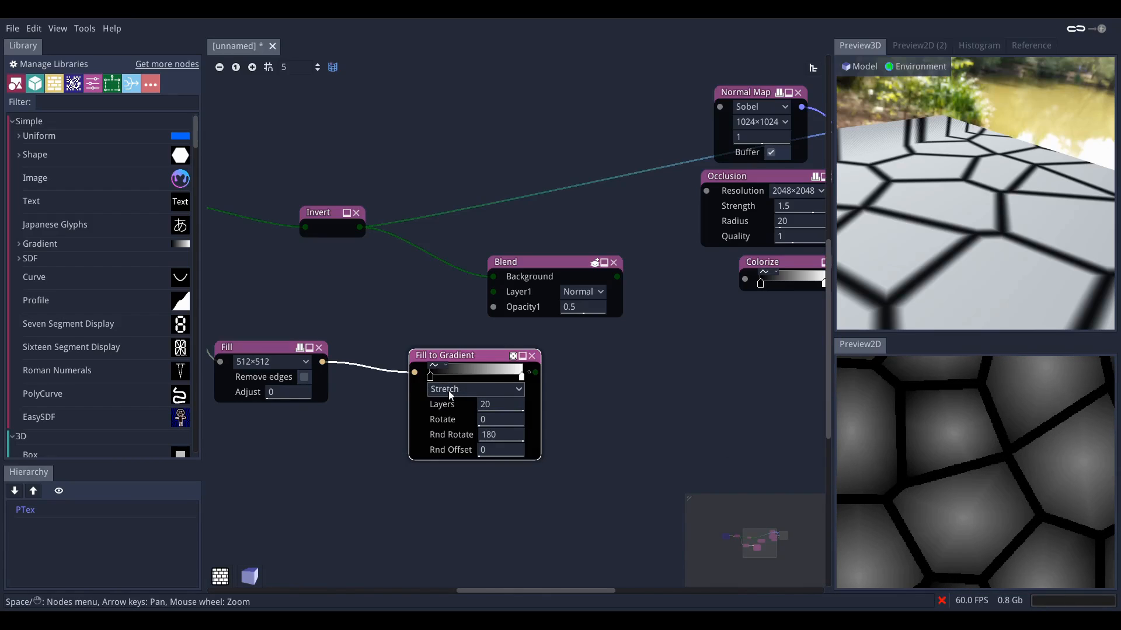
- Narrow the Fill to Gradient ramp by moving its white stop close to the dark end and its black stop to 0.083
drag(524, 376, 516, 374)
drag(481, 375, 447, 376)
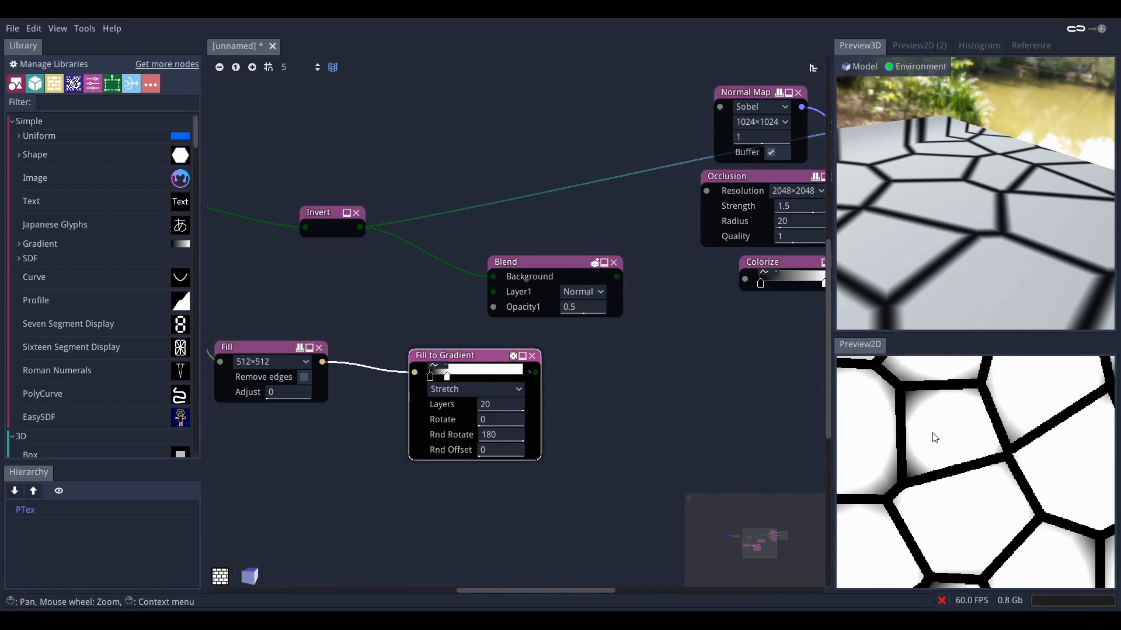
scroll(934, 437, down, 2)
scroll(511, 381, up, 4)
drag(342, 379, 356, 376)
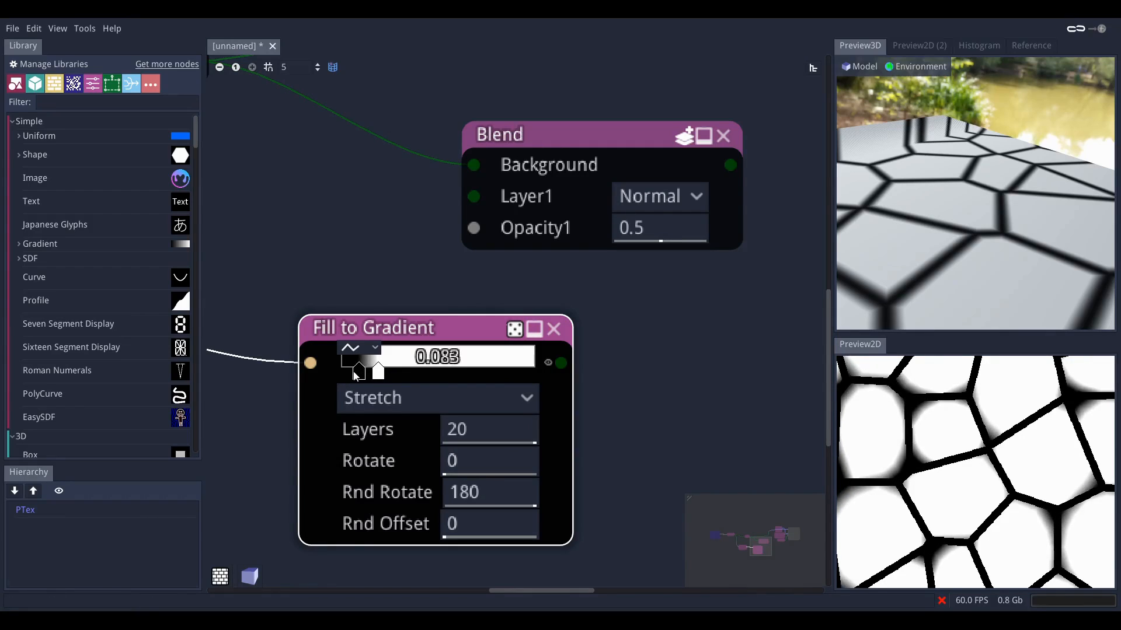
scroll(610, 323, down, 4)
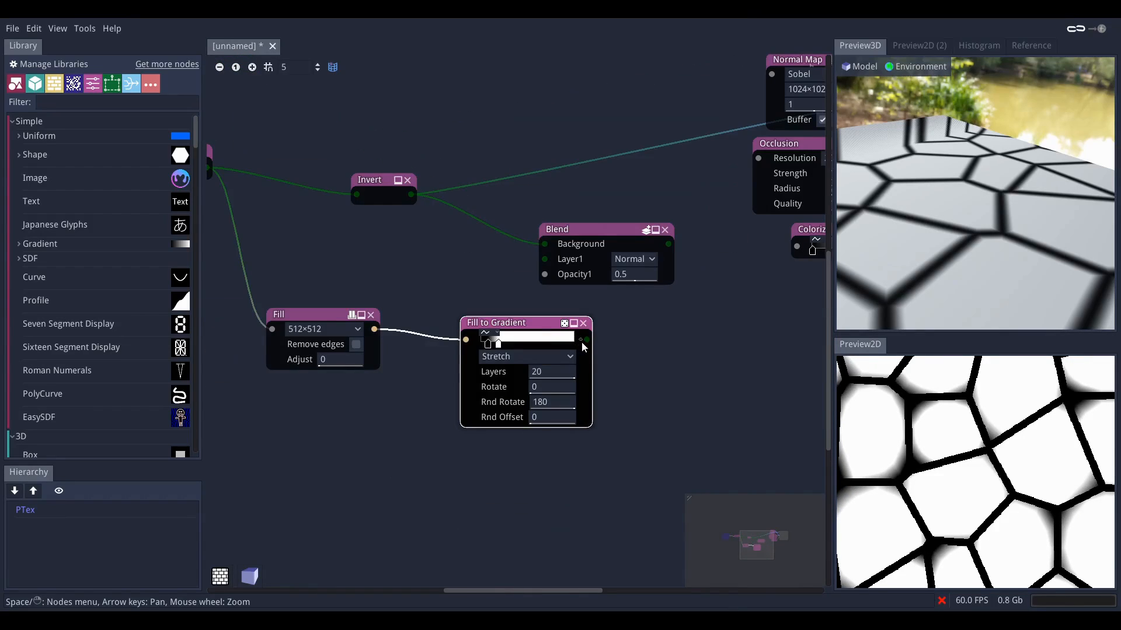
- Feed Fill to Gradient into the Blend's Layer1, set that layer to Darken and its opacity to 0.64
click(583, 233)
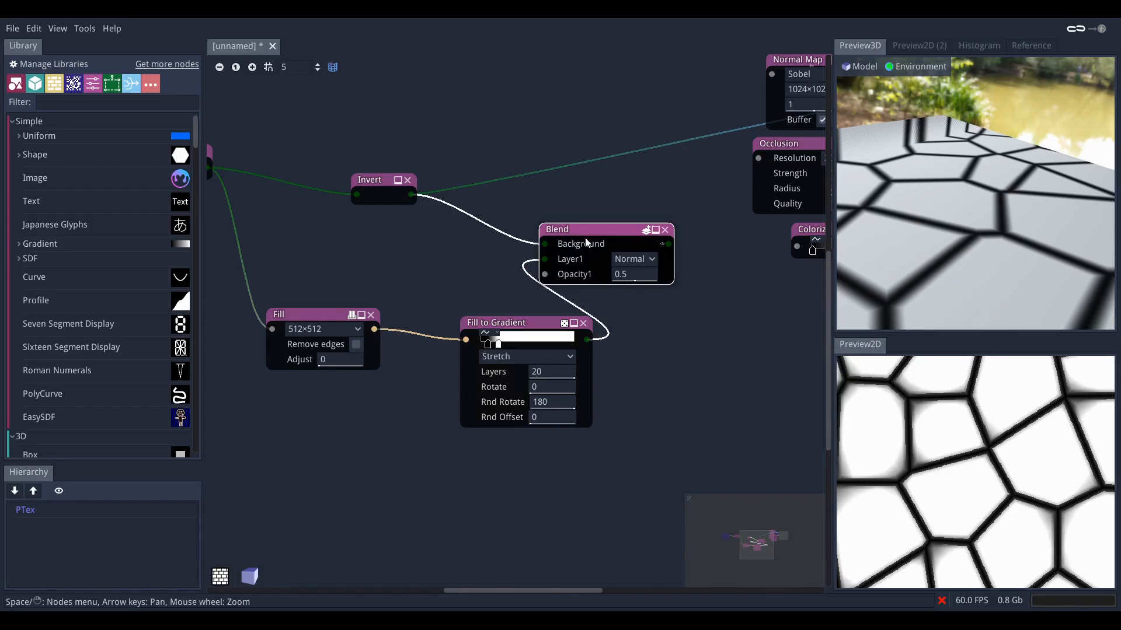
scroll(590, 377, up, 2)
click(552, 280)
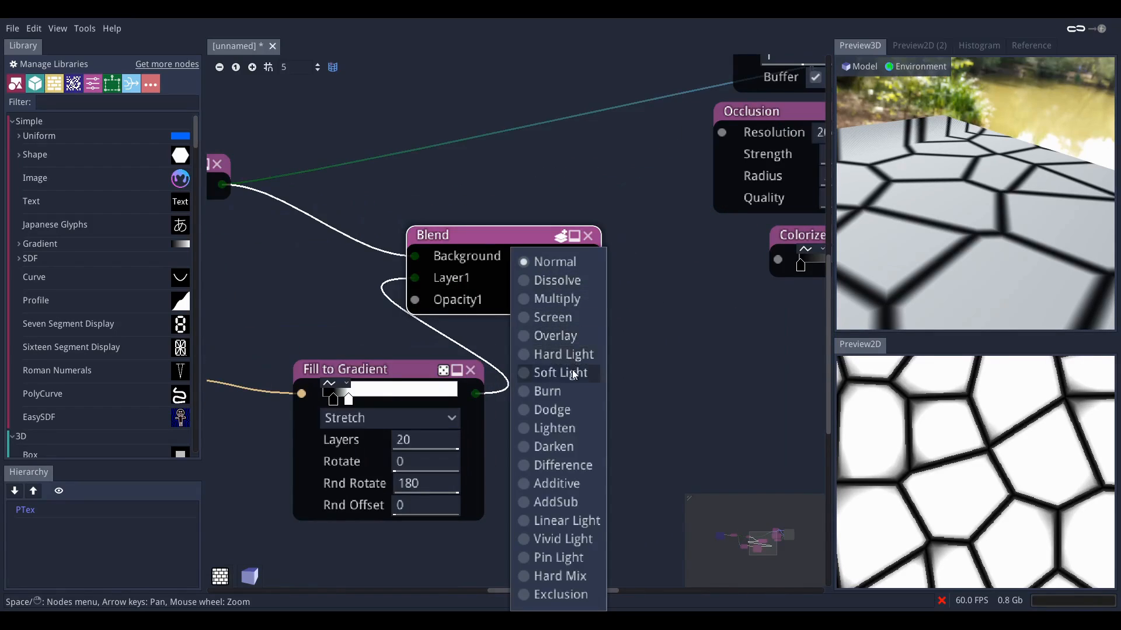
click(572, 449)
scroll(940, 436, up, 6)
middle_drag(586, 374, 639, 404)
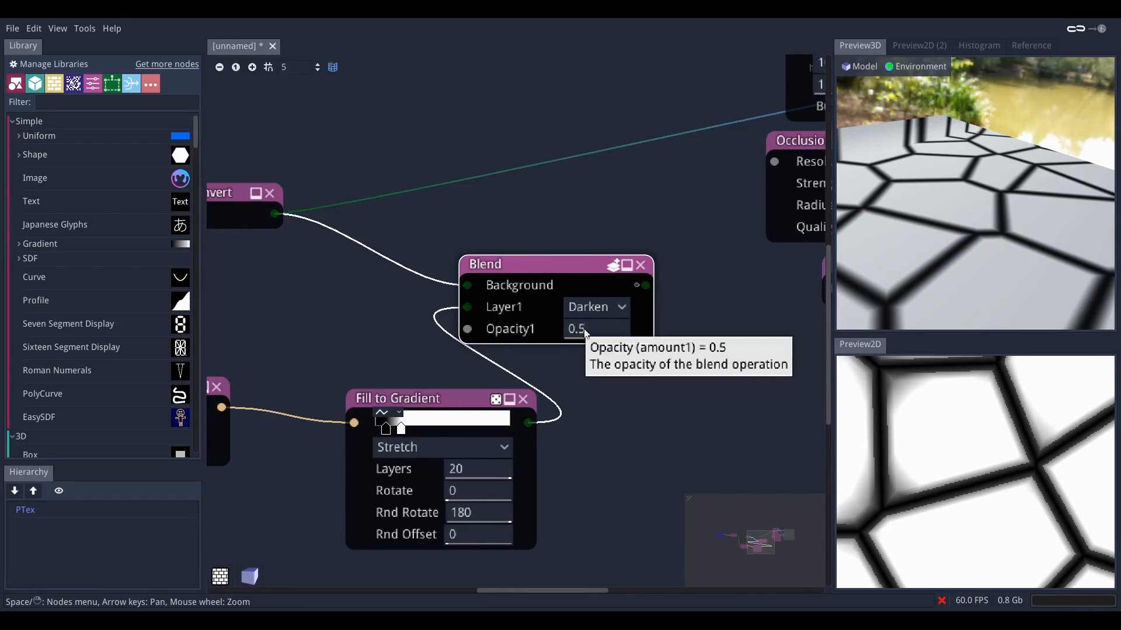
drag(625, 330, 664, 345)
scroll(702, 351, down, 2)
middle_drag(702, 352, 549, 388)
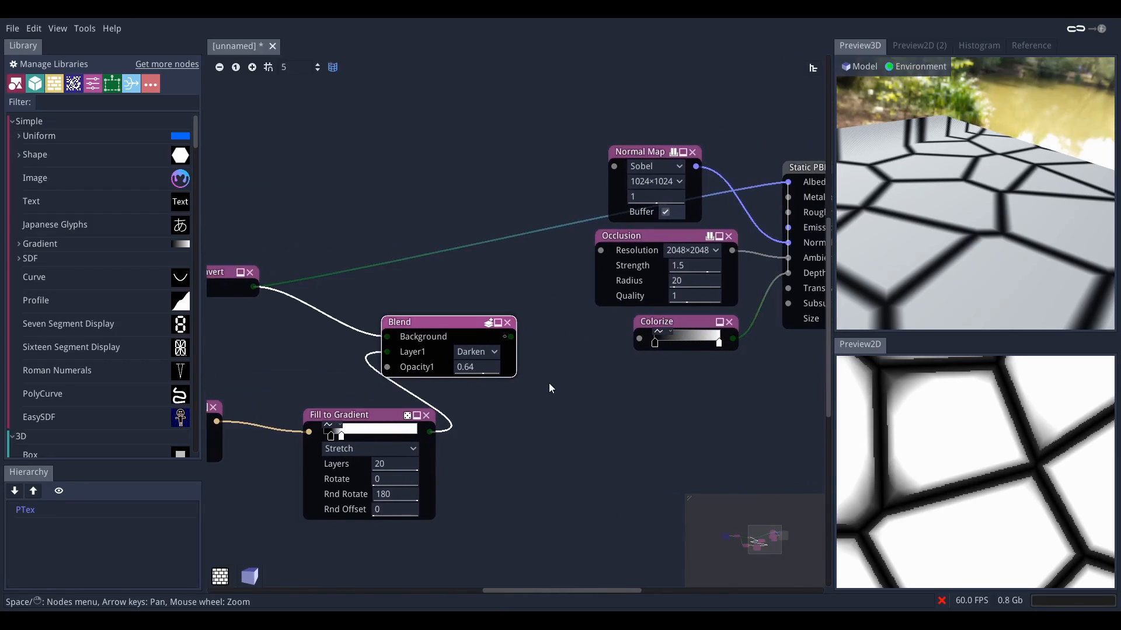
- Rearrange the nodes around Blend and inspect the cell edges of the Fill to Gradient output up close in 2D
scroll(286, 450, down, 2)
middle_drag(306, 455, 547, 392)
drag(273, 194, 612, 454)
drag(638, 292, 601, 280)
click(543, 267)
scroll(943, 470, up, 5)
scroll(936, 448, up, 2)
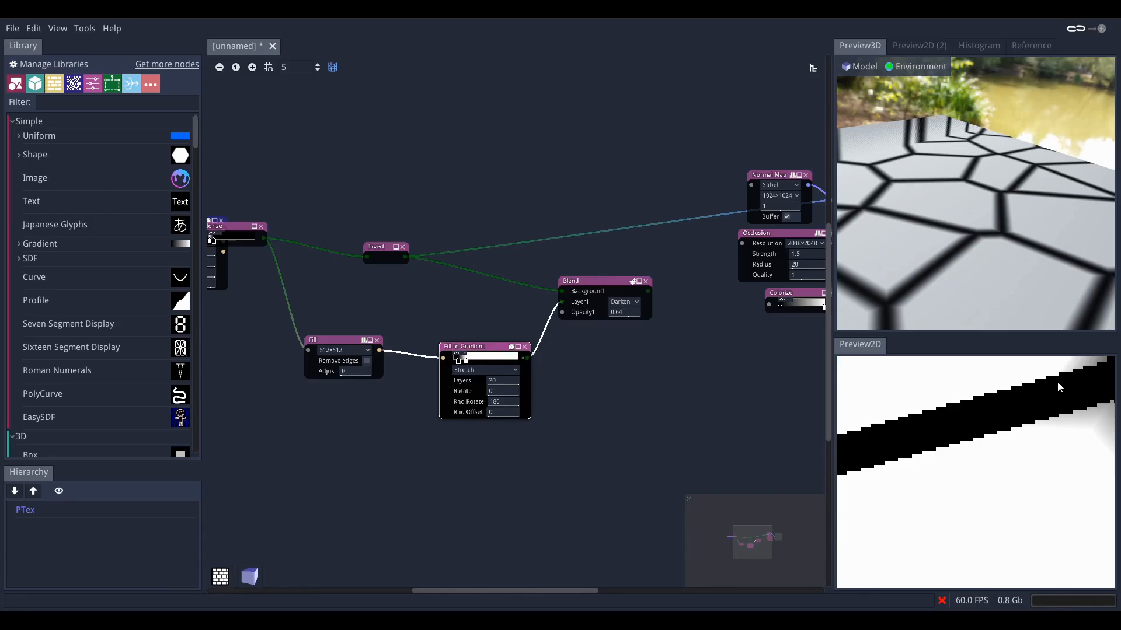
- Space out Fill and Fill to Gradient, then add a Gaussian Blur after the gradient with a 2048×2048 grid and preview it
middle_drag(473, 372, 523, 362)
drag(390, 331, 362, 331)
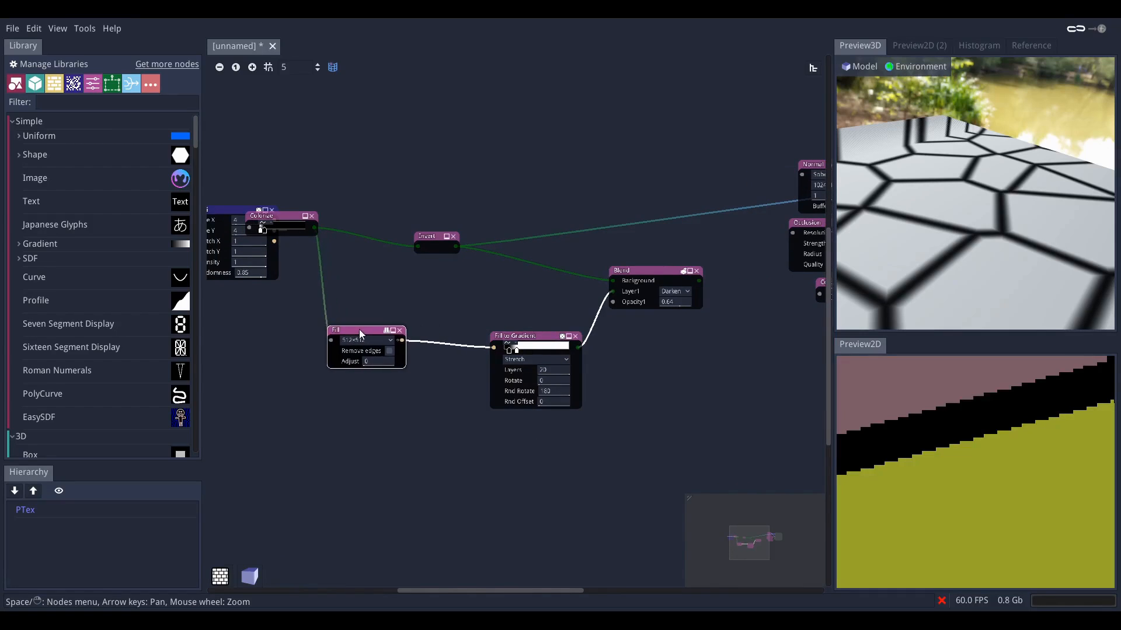
drag(526, 336, 623, 370)
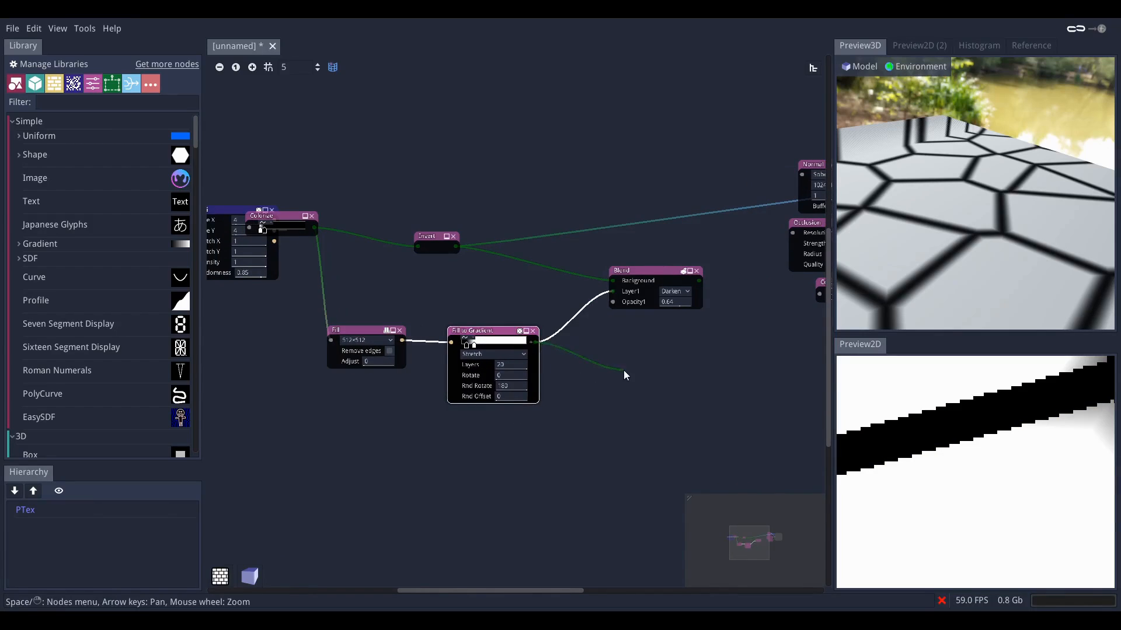
click(670, 445)
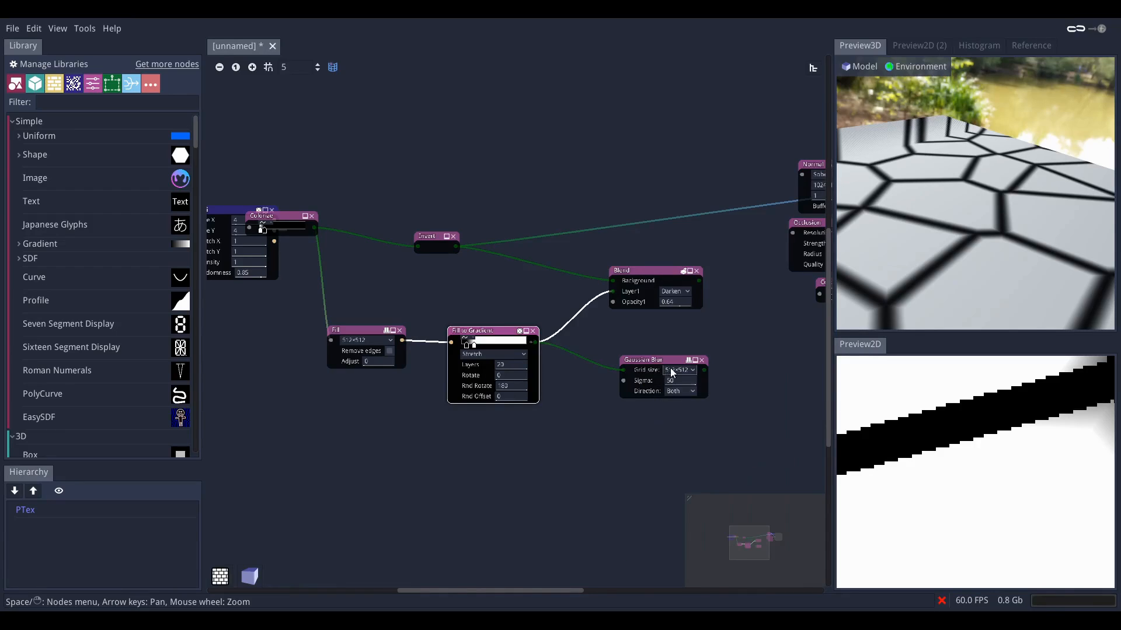
click(680, 370)
click(680, 454)
middle_drag(684, 419, 618, 429)
click(591, 368)
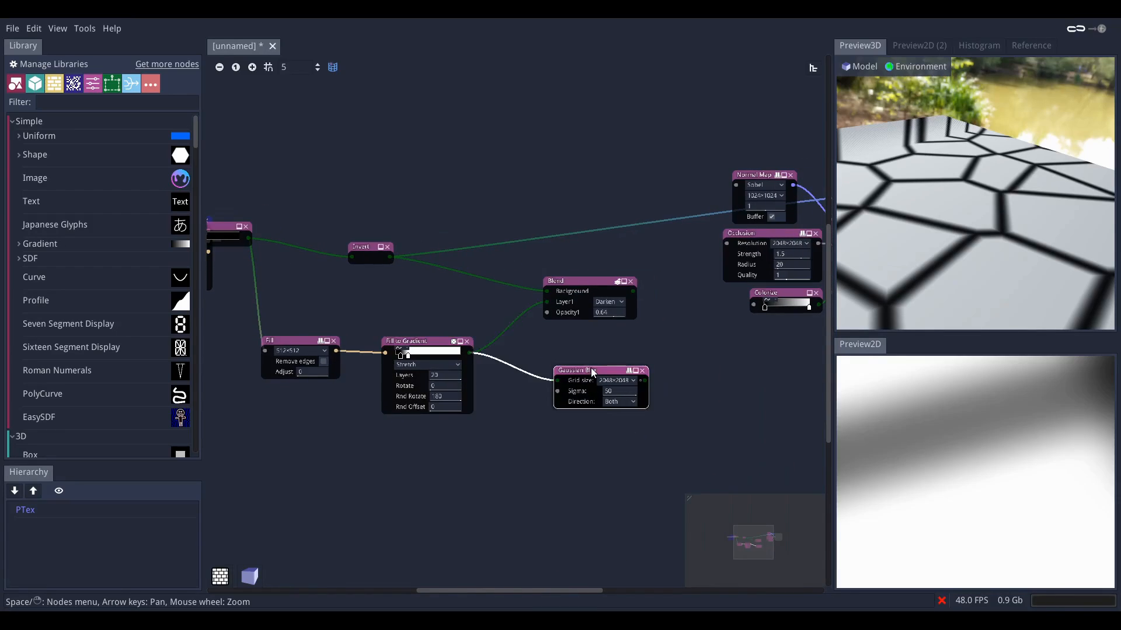
- Set the Gaussian Blur's Sigma to 10
click(628, 391)
text(1)
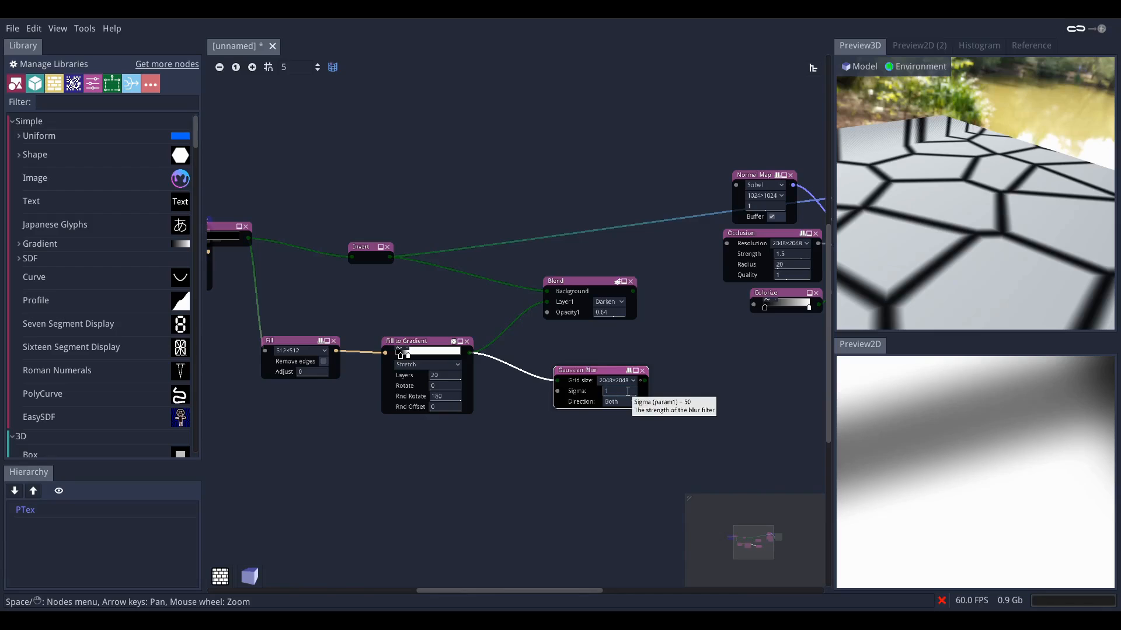
text(0)
key(Return)
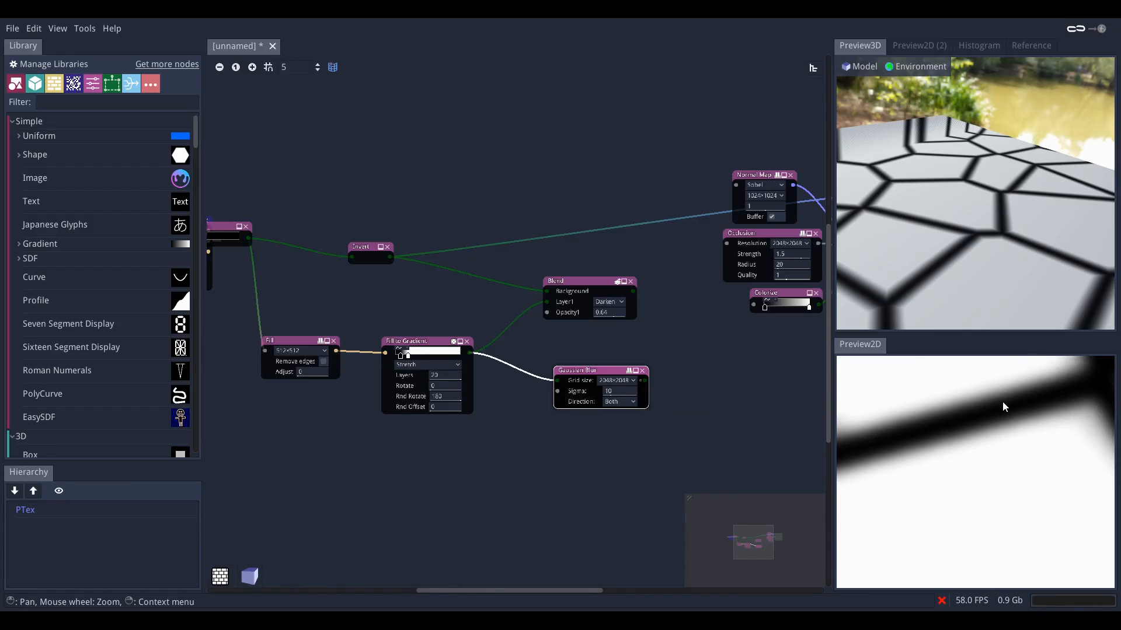
- Connect the Gaussian Blur output to the Blend's Layer1, tidy both nodes and view the whole blurred cell pattern in 2D
scroll(699, 302, up, 3)
drag(617, 416, 476, 303)
drag(524, 288, 608, 291)
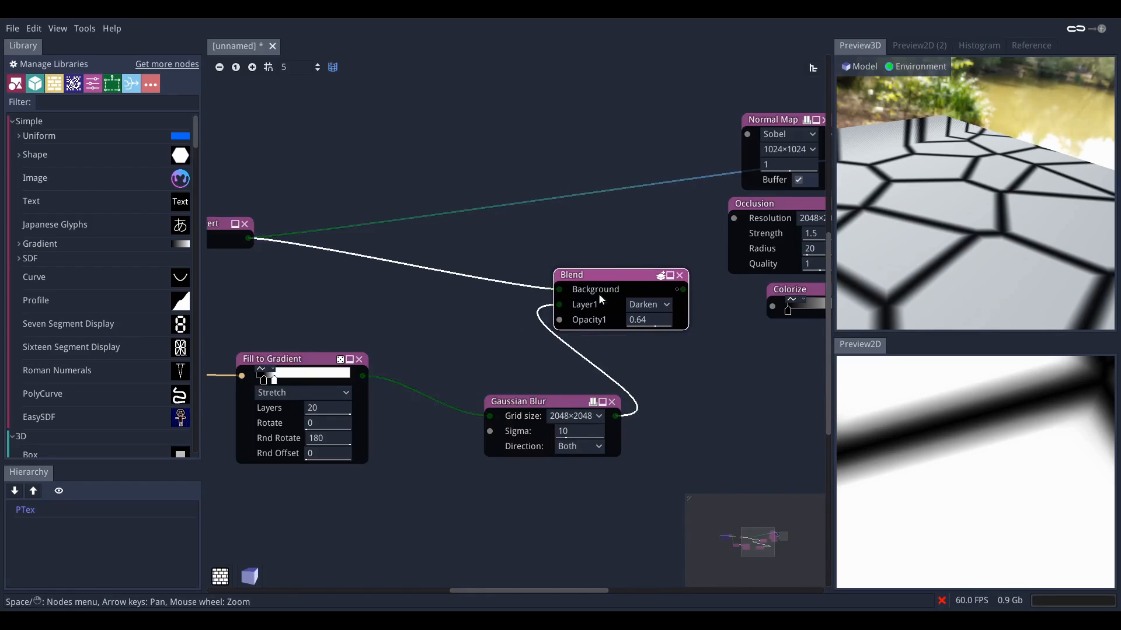
drag(520, 403, 449, 385)
scroll(494, 297, down, 2)
middle_drag(495, 298, 472, 381)
middle_drag(423, 354, 507, 415)
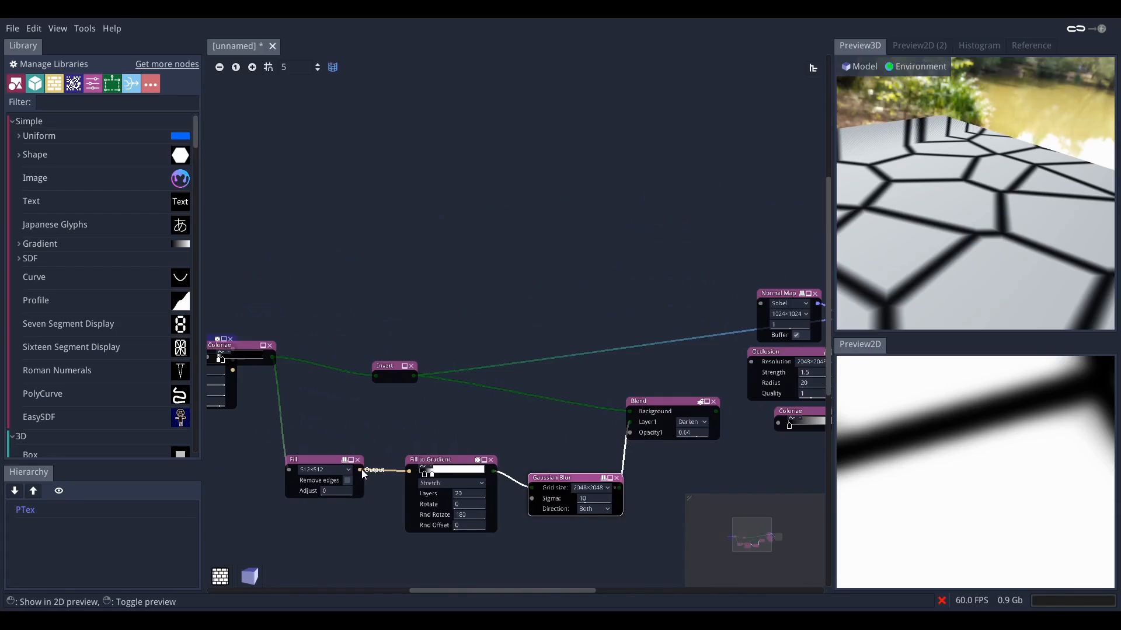
middle_drag(619, 333, 506, 301)
scroll(1004, 465, down, 5)
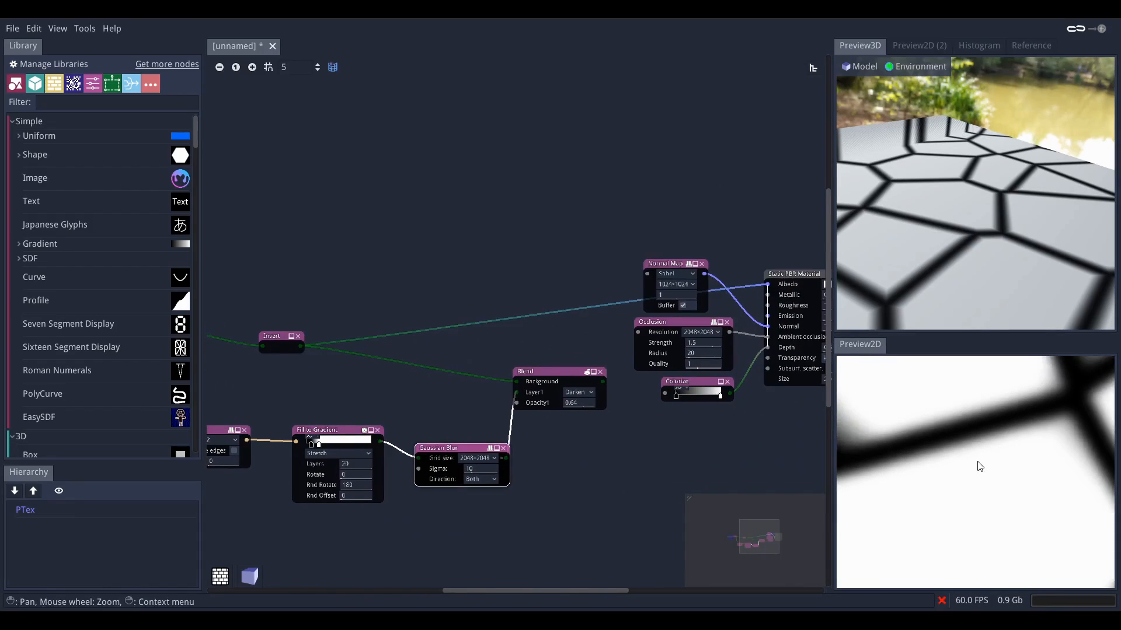
scroll(982, 460, down, 4)
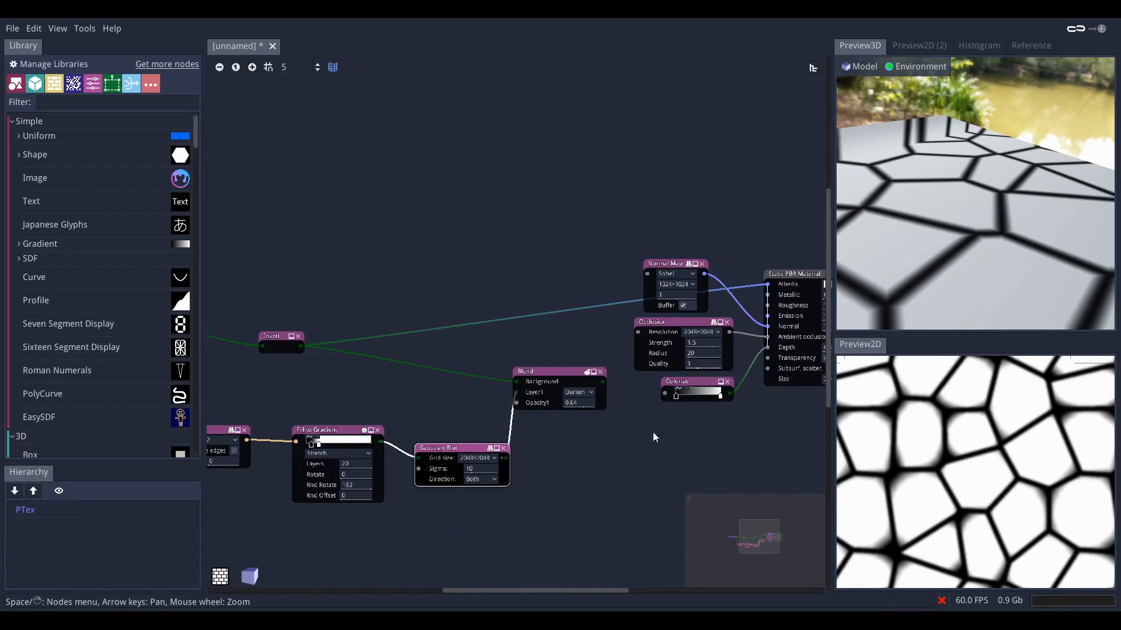
- Add a Fill to Random Grey node fed by the Fill output and preview its cells in 2D
middle_drag(561, 431, 604, 464)
middle_drag(343, 428, 406, 445)
drag(353, 488, 492, 230)
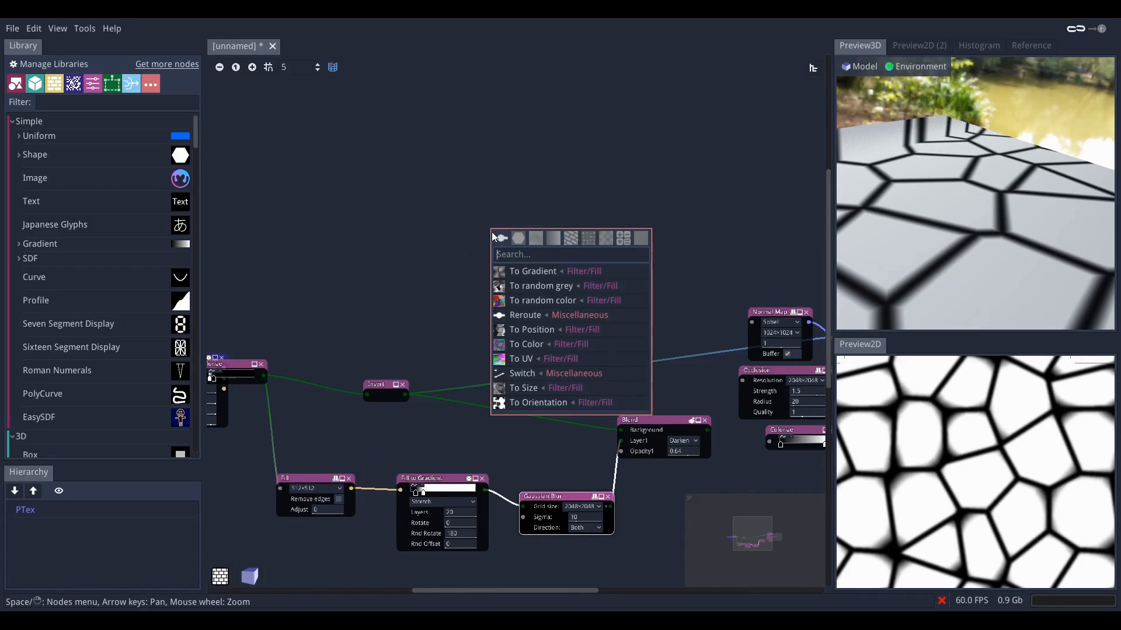
click(587, 283)
middle_drag(604, 260, 545, 290)
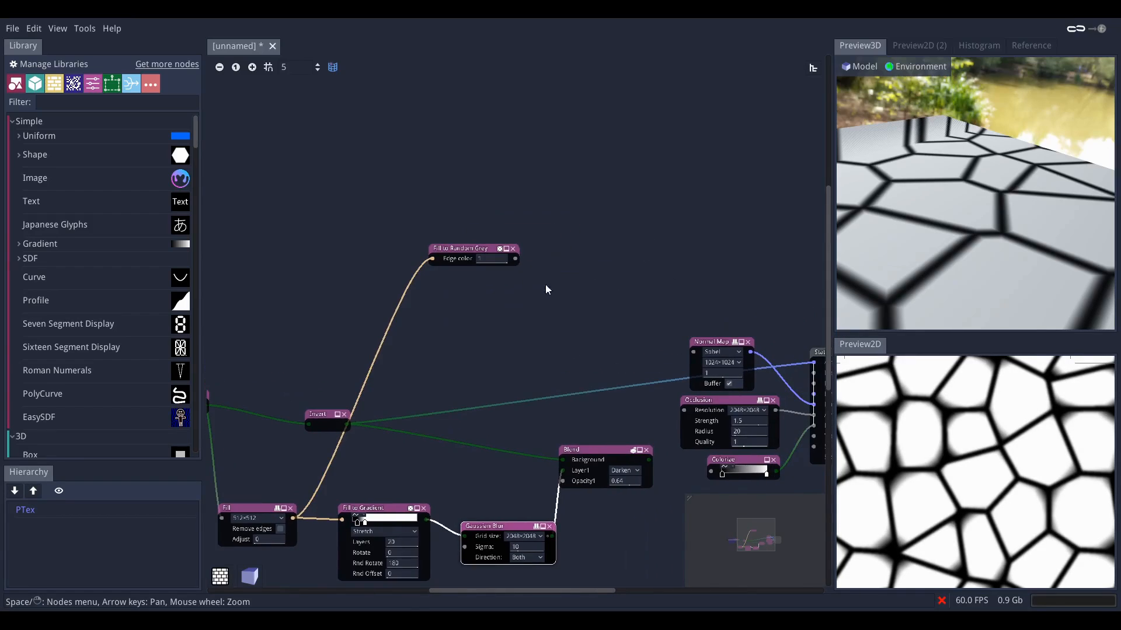
click(455, 249)
scroll(979, 475, up, 3)
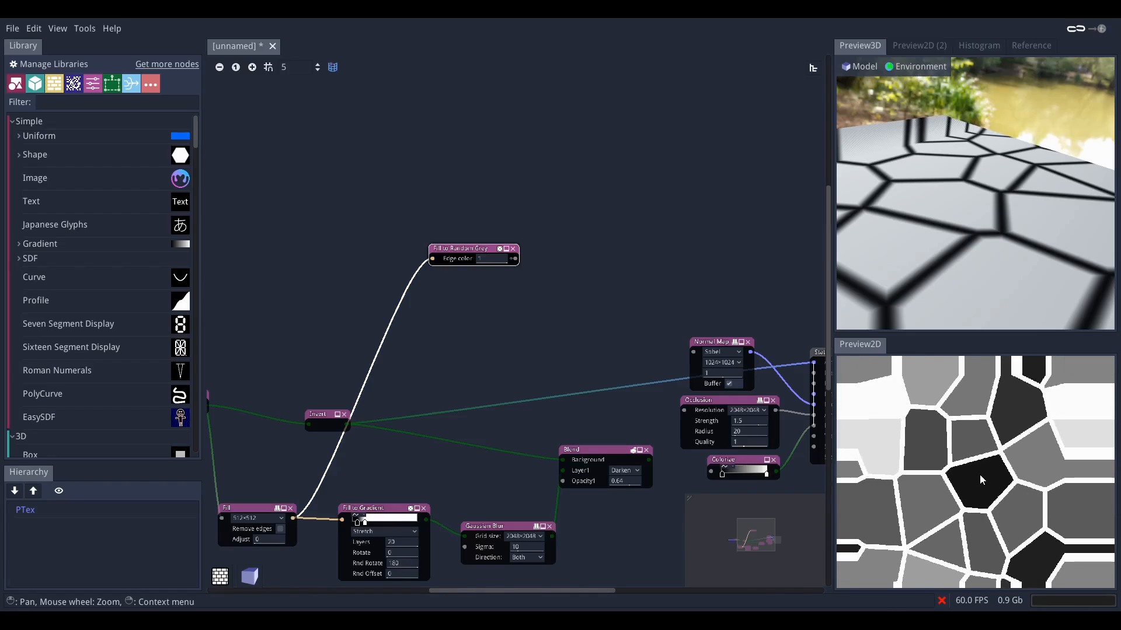
- Add a Gaussian Blur after Fill to Random Grey and inspect the unblurred cell edges up close in 2D
middle_drag(539, 338, 437, 351)
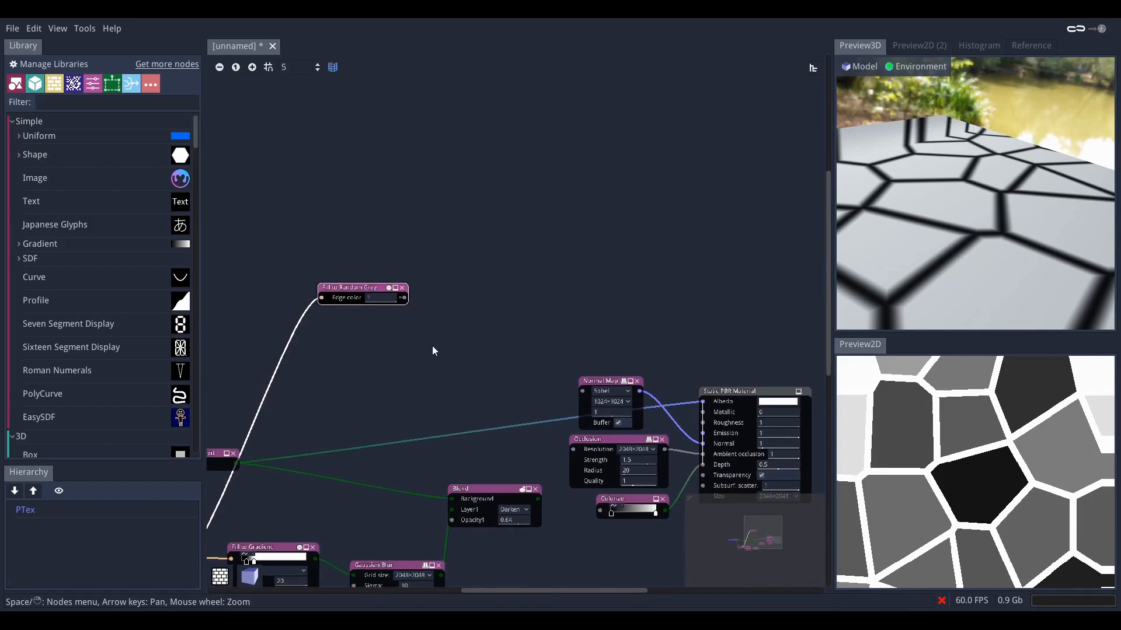
scroll(438, 350, up, 3)
drag(375, 248, 565, 243)
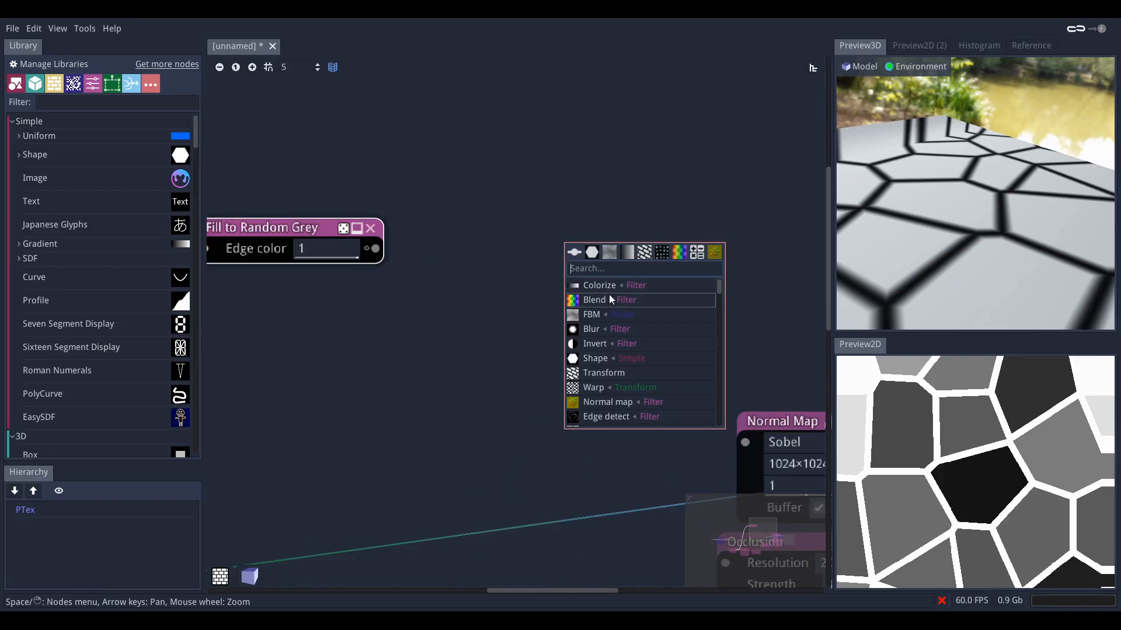
click(609, 328)
scroll(947, 435, up, 5)
scroll(941, 434, up, 3)
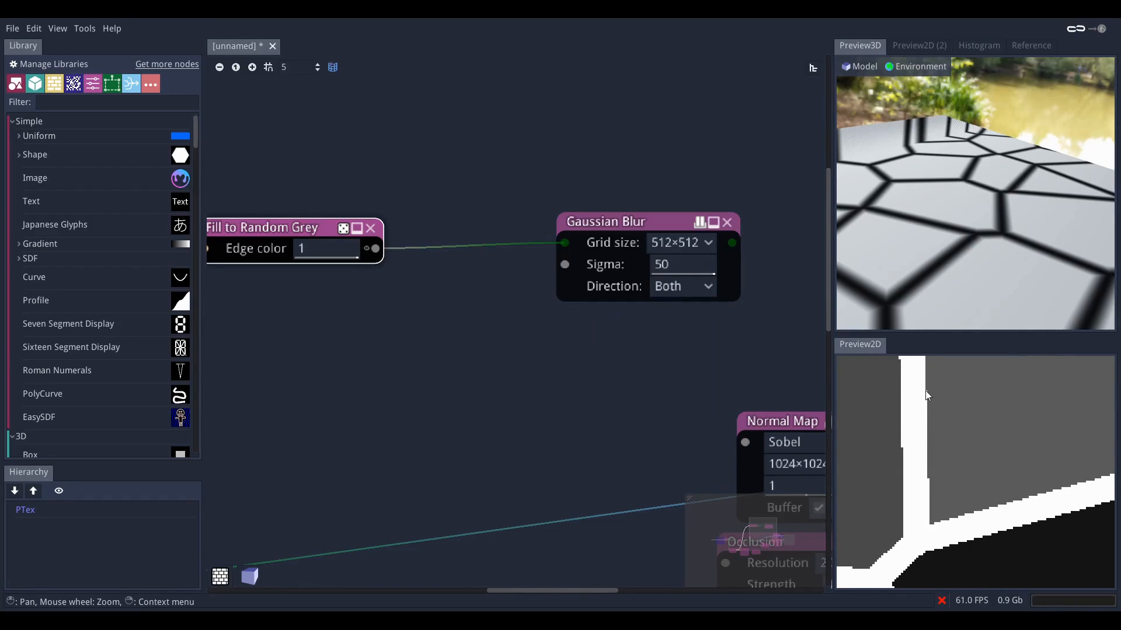
- Set the new Gaussian Blur's grid size to 2048×2048 and Sigma to 10, and preview the blurred grey cells
middle_drag(588, 357, 524, 362)
click(622, 257)
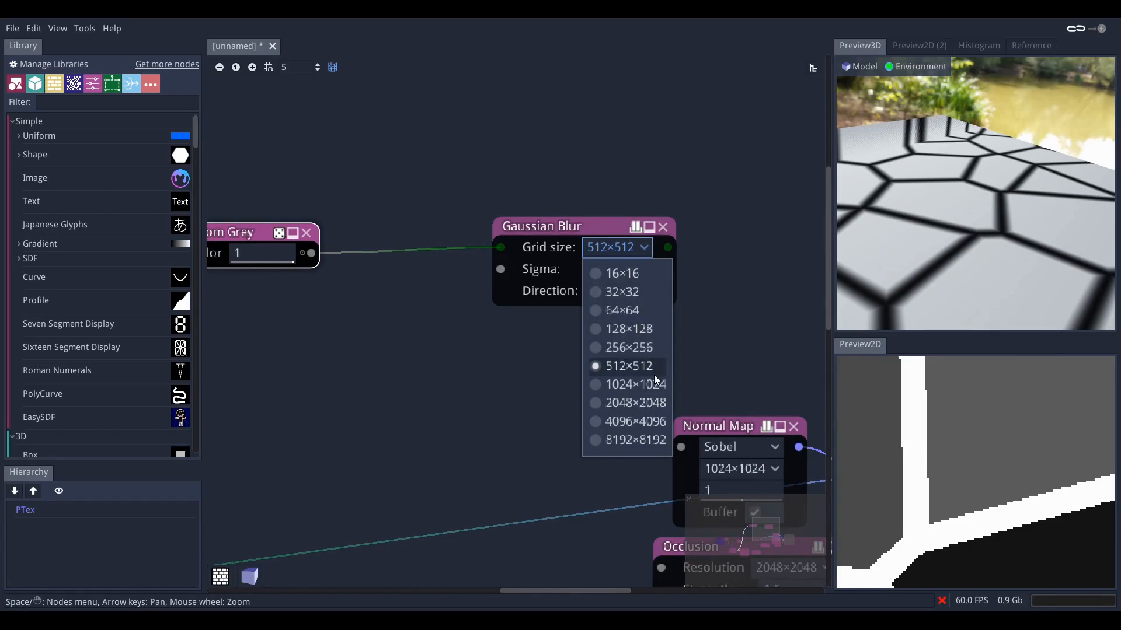
click(640, 414)
click(628, 273)
text(10)
key(Return)
click(542, 226)
scroll(959, 456, down, 4)
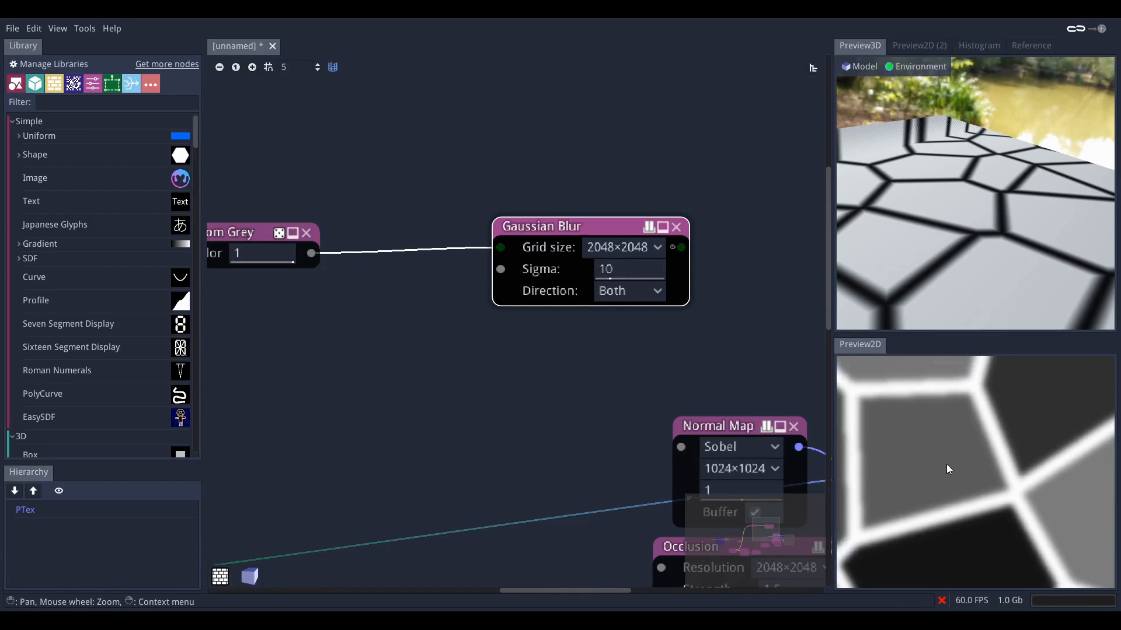
scroll(561, 368, down, 10)
- Shift the Blend, Normal Map, Occlusion, Colorize and material nodes together to make more room in the graph
middle_drag(533, 392, 468, 369)
scroll(469, 369, up, 4)
drag(483, 329, 650, 424)
drag(666, 345, 735, 355)
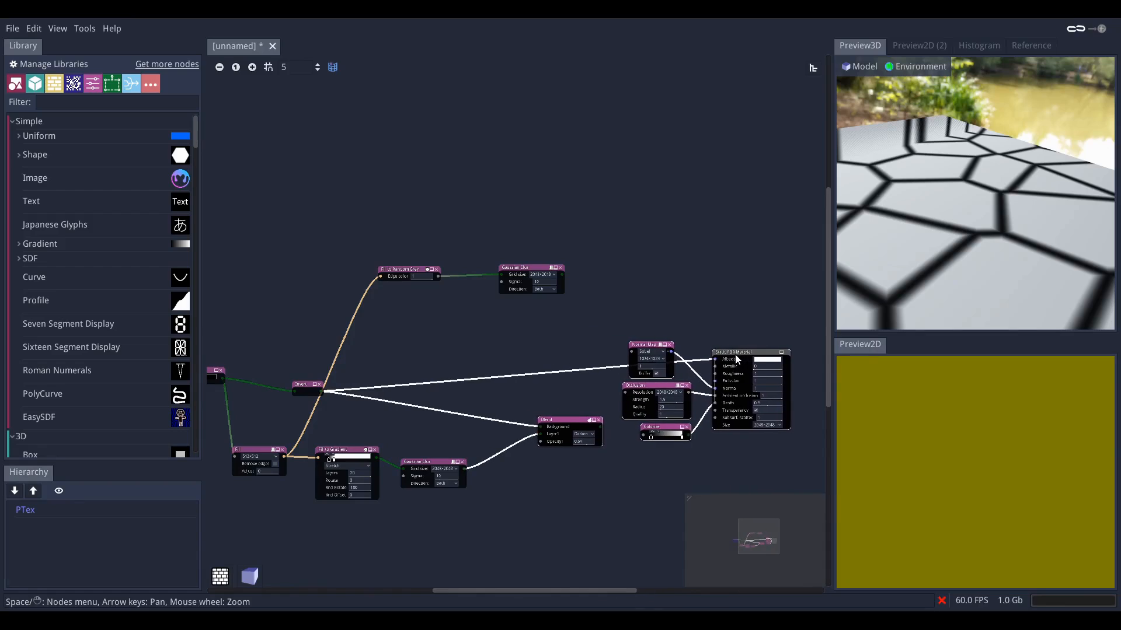
click(525, 389)
middle_drag(534, 406, 486, 385)
- Nudge Blend away from the map nodes and connect its output to Colorize, Occlusion and Normal Map
drag(506, 398, 483, 398)
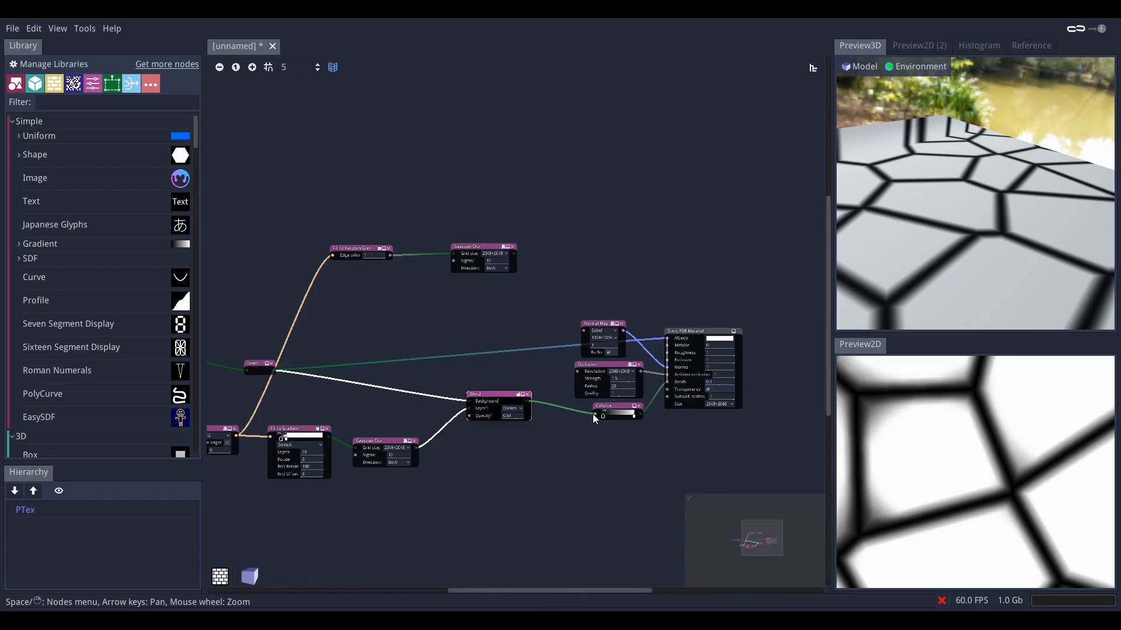
drag(530, 402, 576, 374)
drag(529, 401, 583, 333)
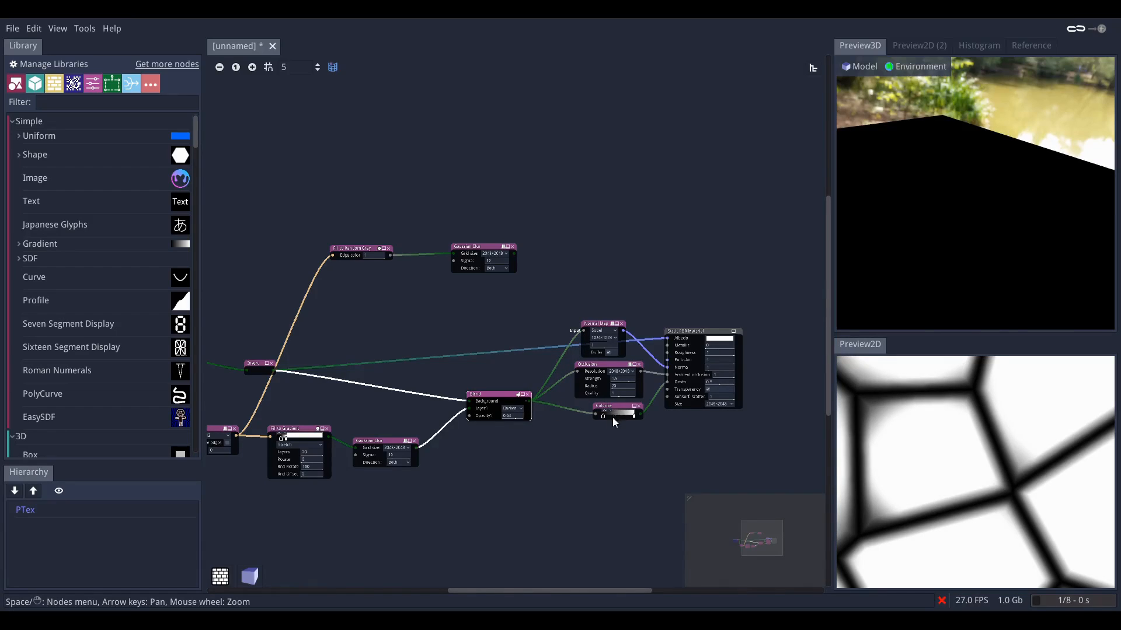
- Reverse the depth Colorize gradient so it runs from white to black, and inspect the stones in 3D
scroll(616, 422, up, 8)
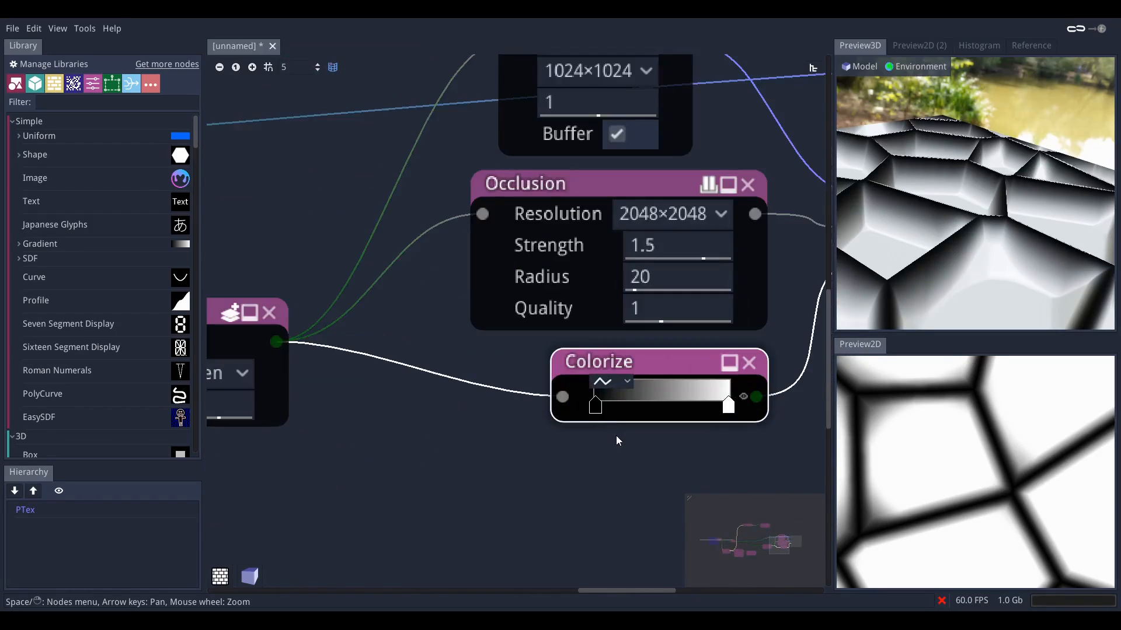
middle_drag(619, 441, 565, 433)
drag(542, 402, 498, 403)
drag(630, 402, 675, 402)
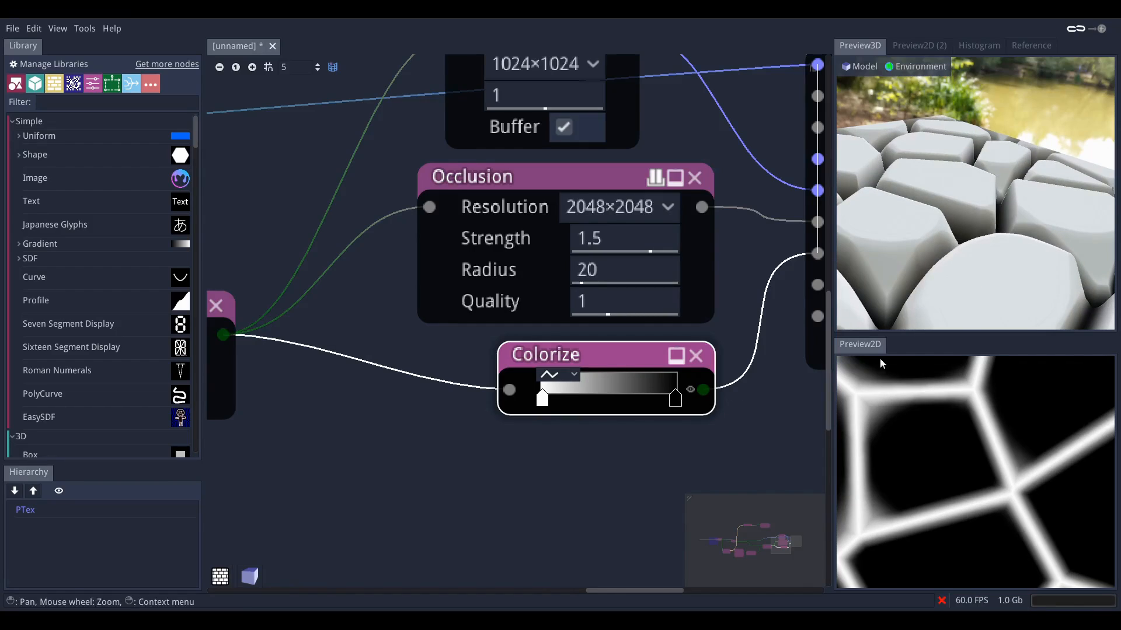
drag(970, 268, 1027, 268)
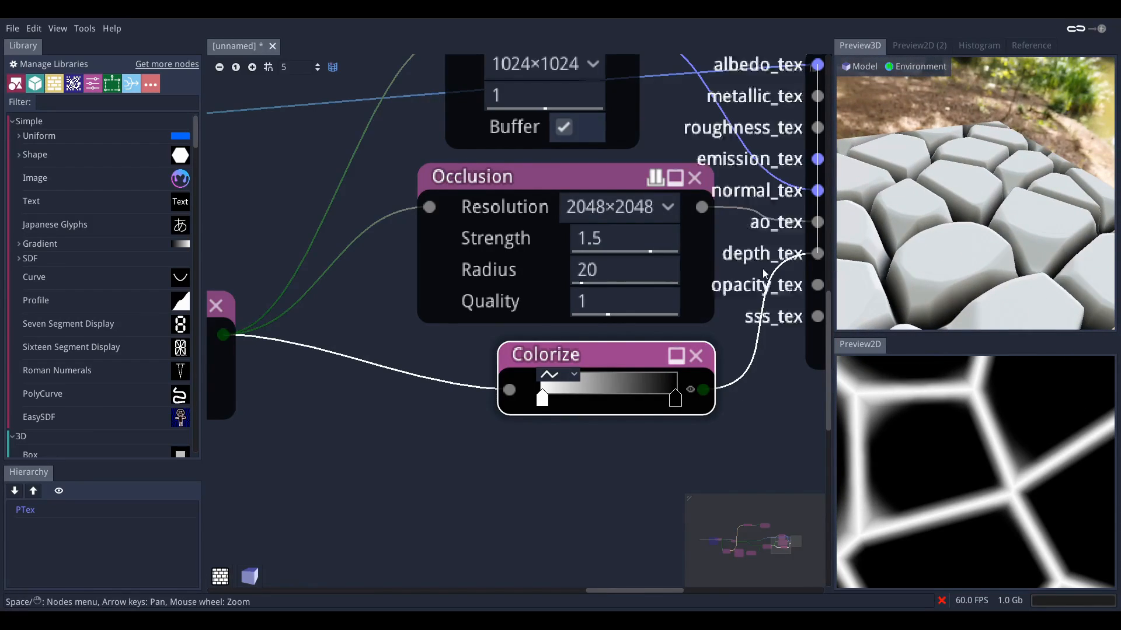
- Set the Normal Map resolution to 2048×2048
middle_drag(422, 299, 425, 390)
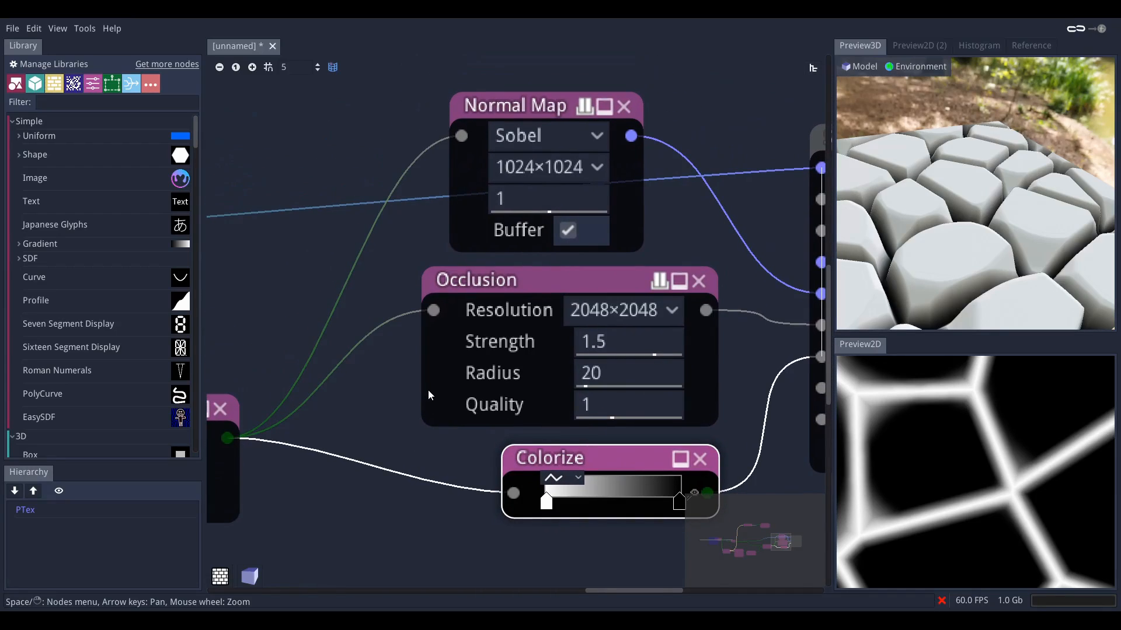
scroll(362, 261, down, 4)
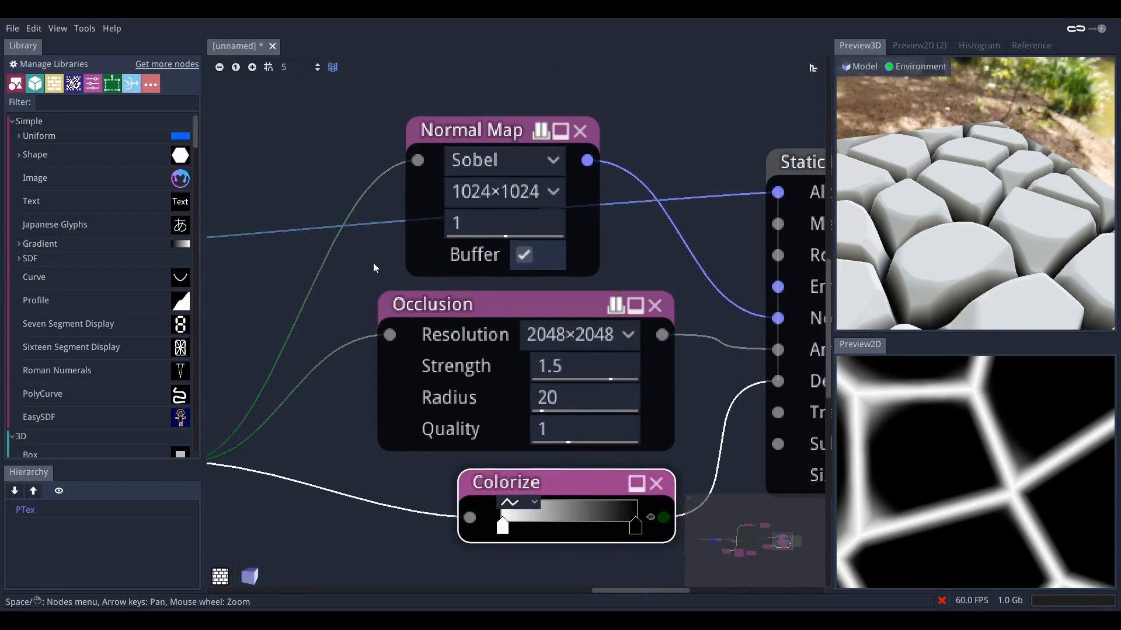
click(493, 217)
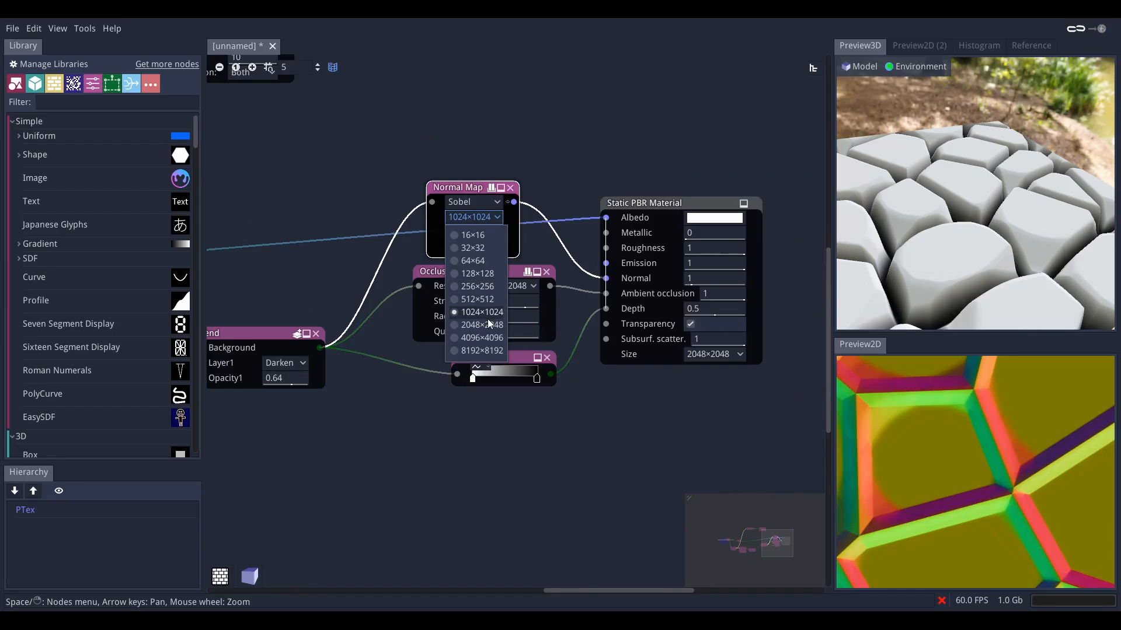
click(473, 331)
- Move the Colorize, Occlusion and Normal Map nodes lower, stacked between Blend and the material
click(484, 357)
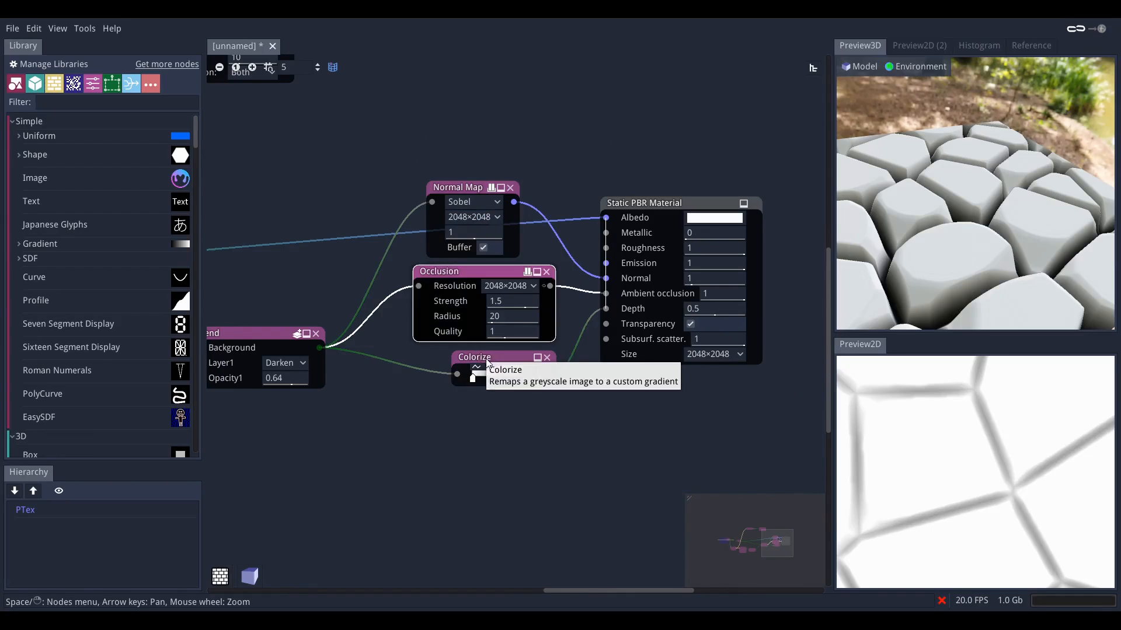
drag(484, 358, 465, 410)
drag(452, 274, 455, 324)
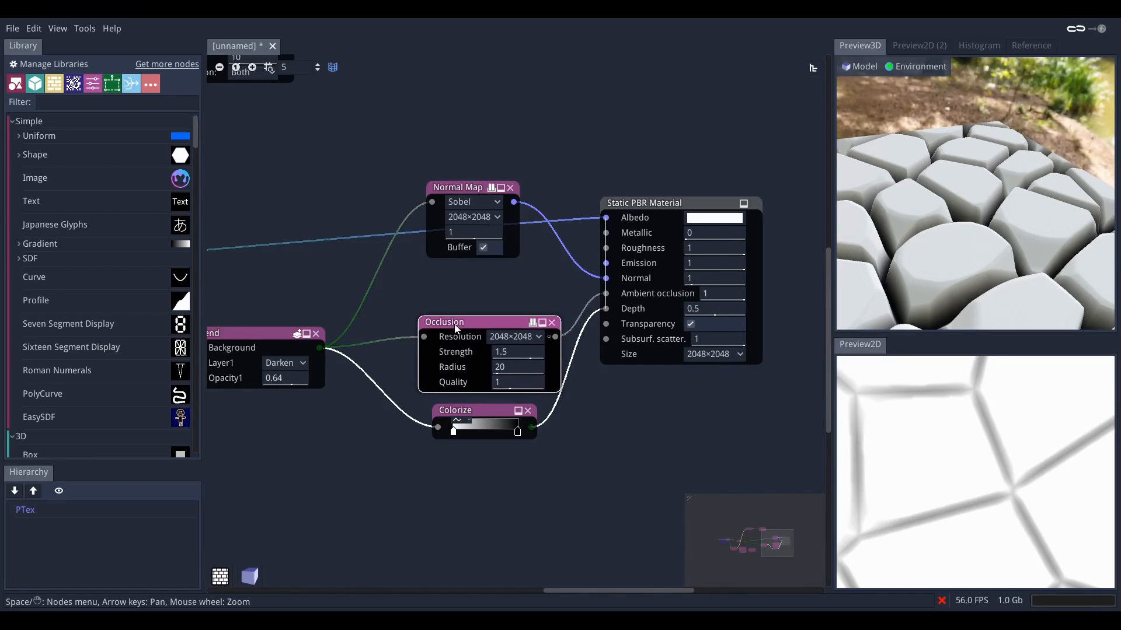
drag(464, 191, 464, 243)
- Add a second Colorize node fed by Blend, place it above Normal Map and preview it
scroll(465, 240, down, 5)
middle_drag(376, 201, 559, 272)
middle_drag(447, 270, 467, 312)
scroll(450, 311, up, 2)
middle_drag(612, 392, 410, 411)
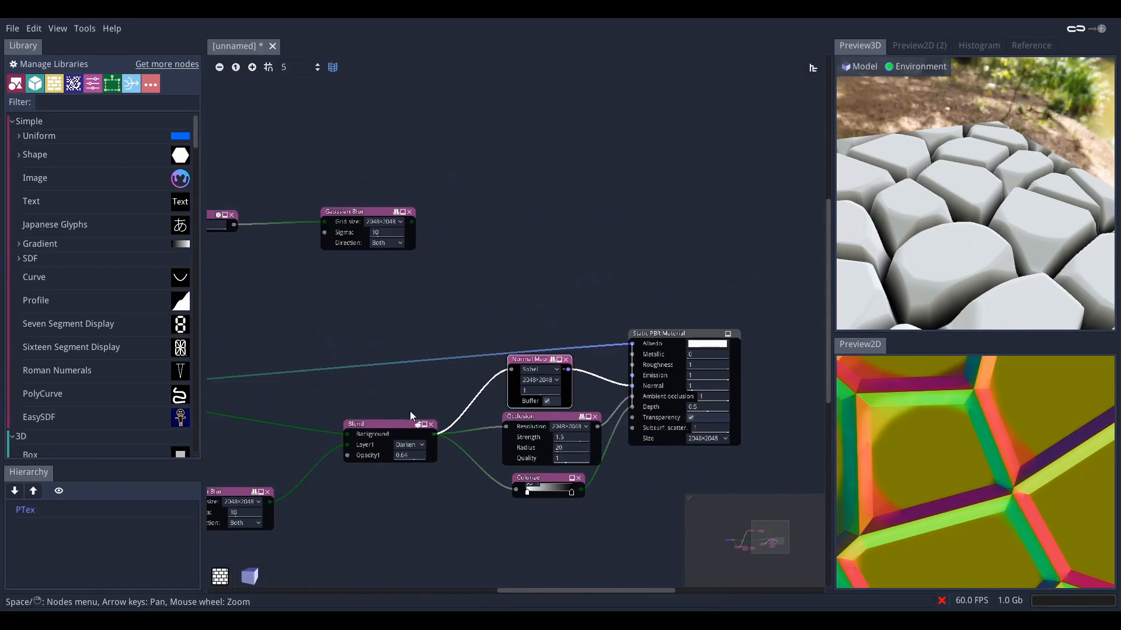
right_click(503, 251)
click(537, 293)
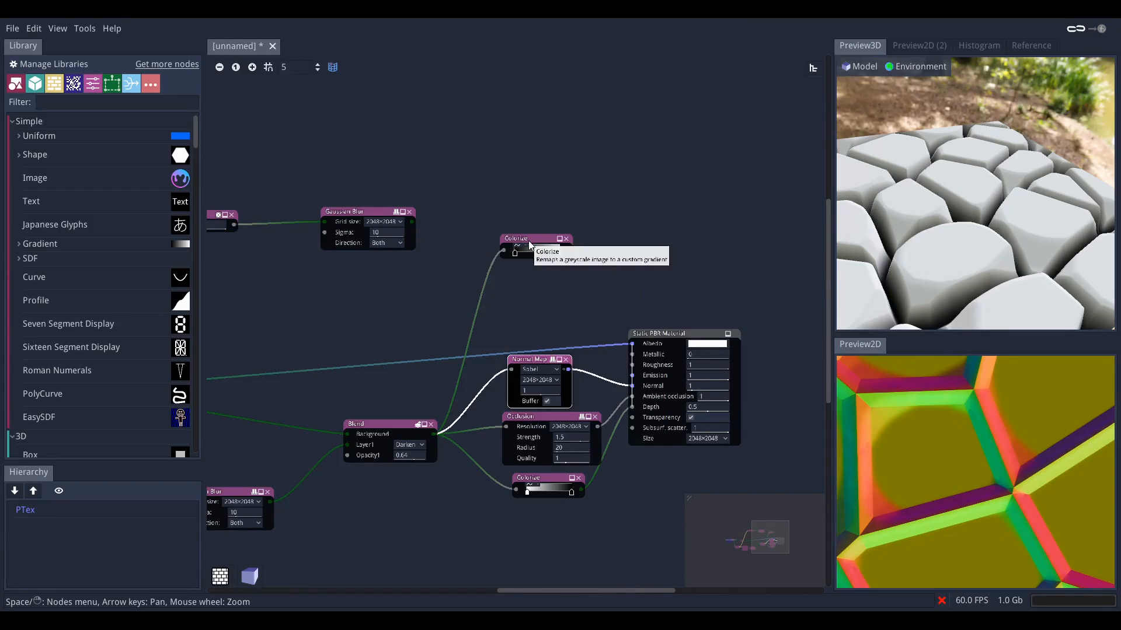
middle_drag(541, 308, 503, 318)
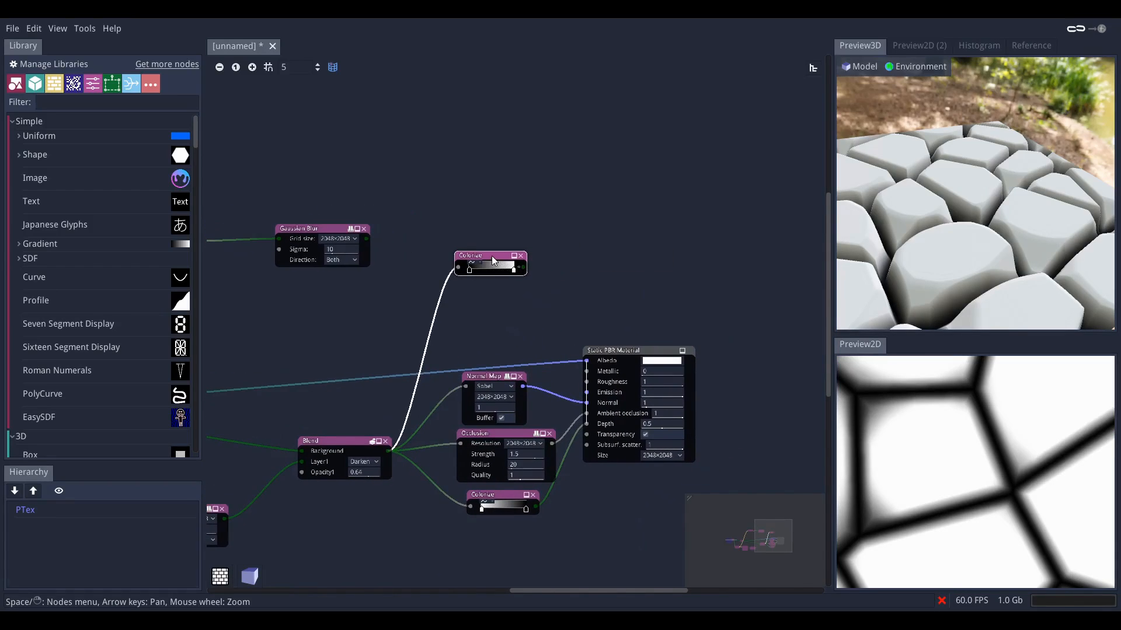
drag(495, 261, 483, 283)
- Set the white end stop of the new Colorize gradient to the slate blue 506475
double_click(505, 293)
drag(662, 367, 665, 384)
drag(552, 377, 555, 377)
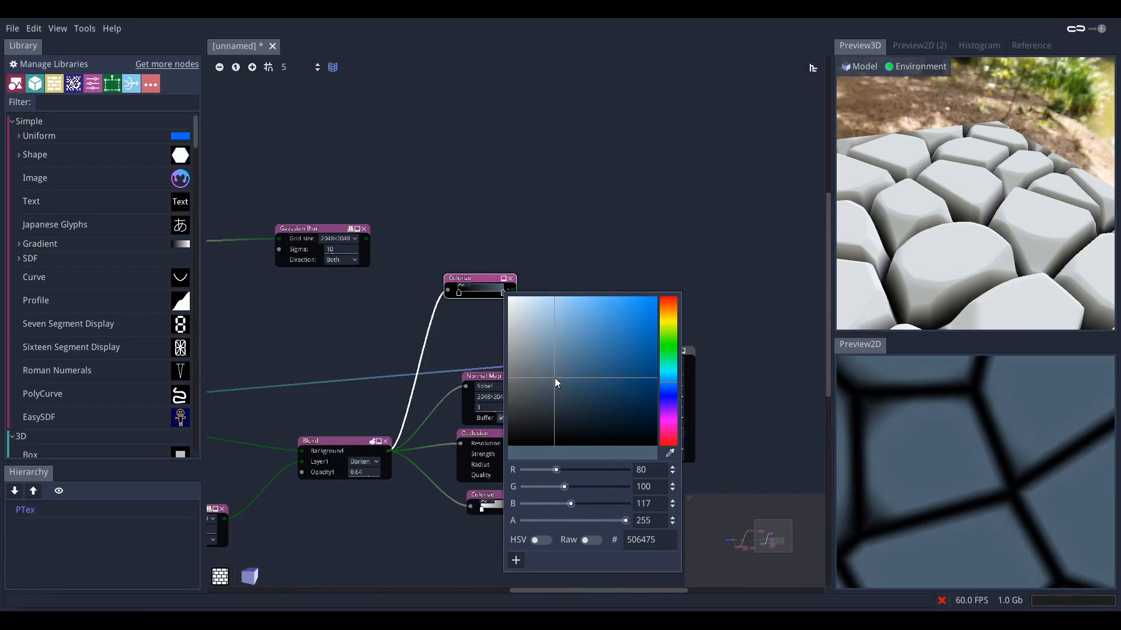
click(529, 225)
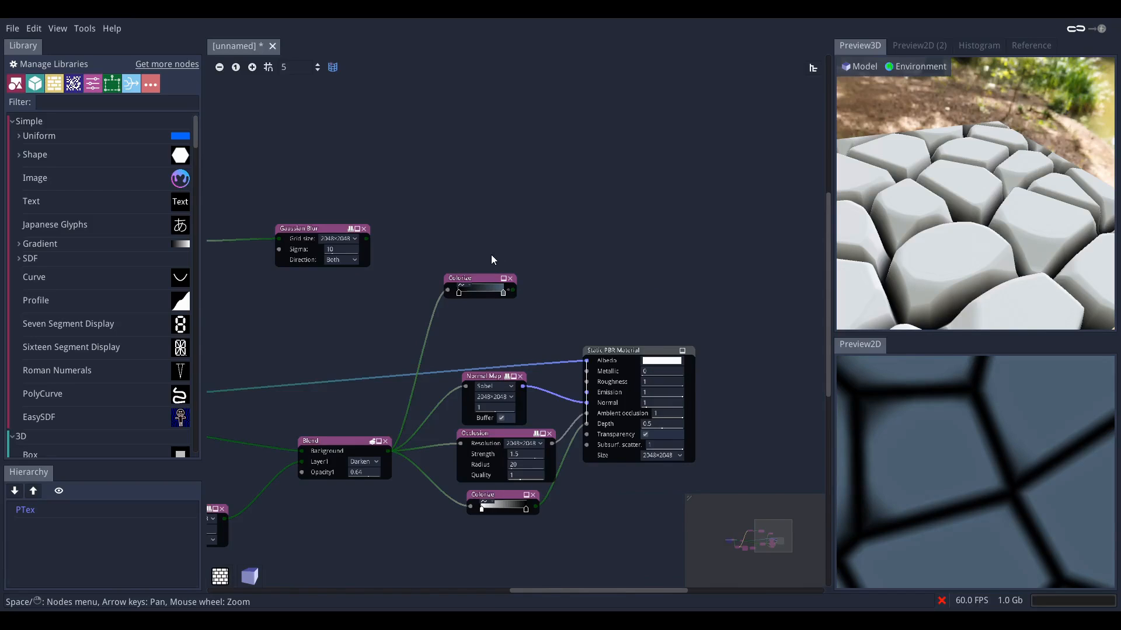
- Preview the blurred random greys and add a second Blend node with the first Blend's output as Background, before the blue Colorize
scroll(495, 257, up, 2)
middle_drag(458, 254, 483, 239)
click(275, 205)
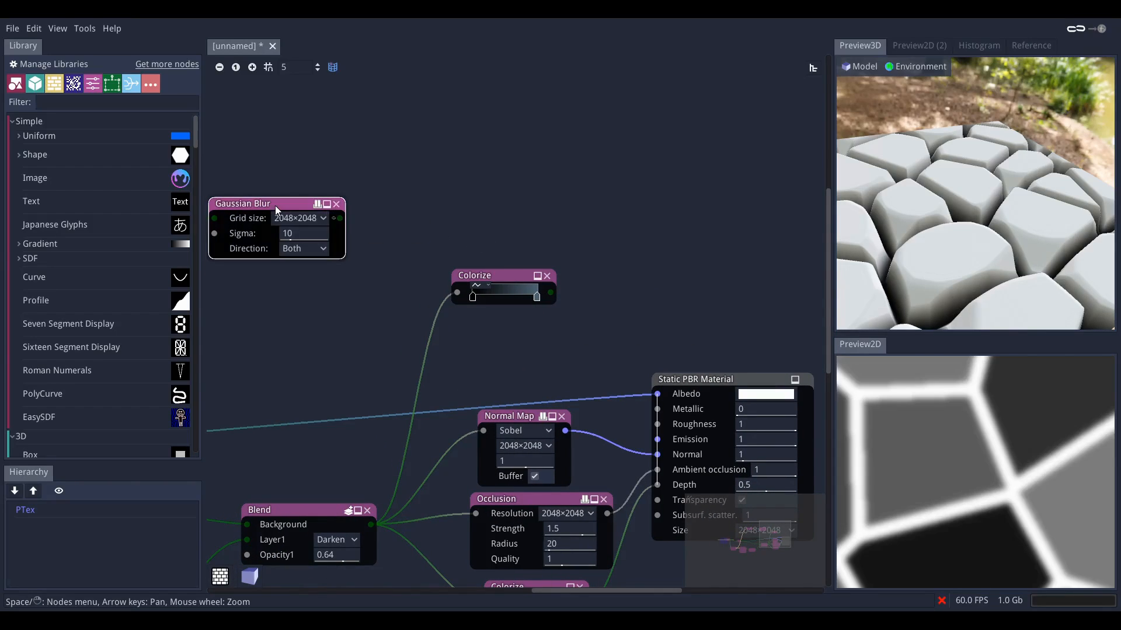
scroll(285, 325, down, 4)
middle_drag(301, 324, 344, 304)
scroll(384, 318, up, 2)
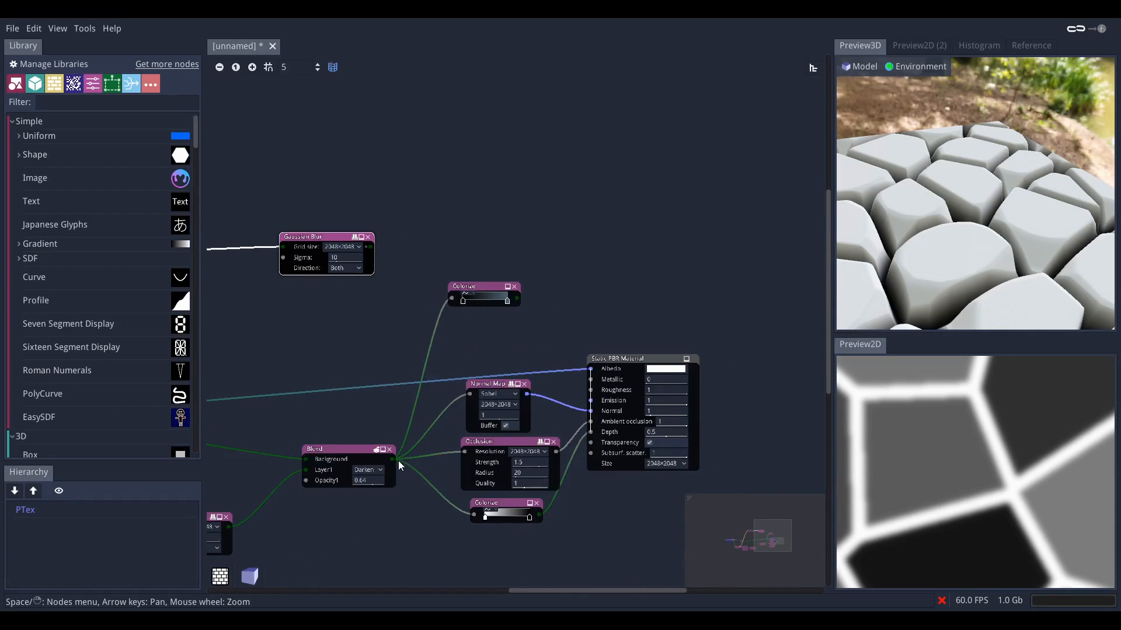
drag(393, 460, 567, 286)
click(453, 344)
scroll(415, 263, up, 4)
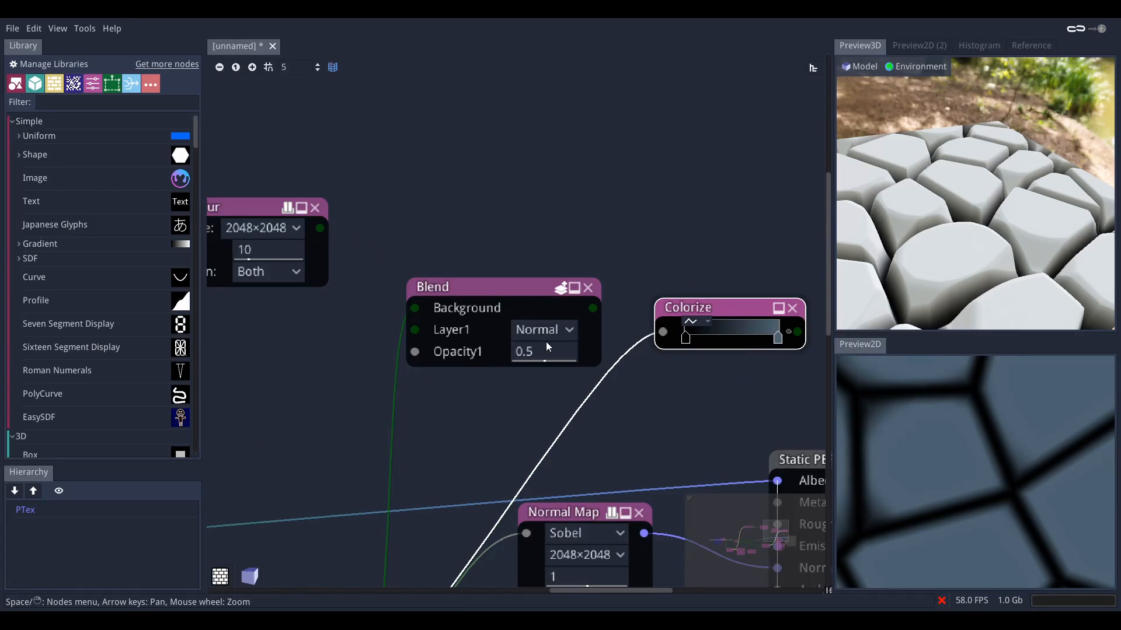
- Set the new Blend's mode to Multiply and connect the random-grey Gaussian Blur to its Layer1
click(546, 330)
click(559, 296)
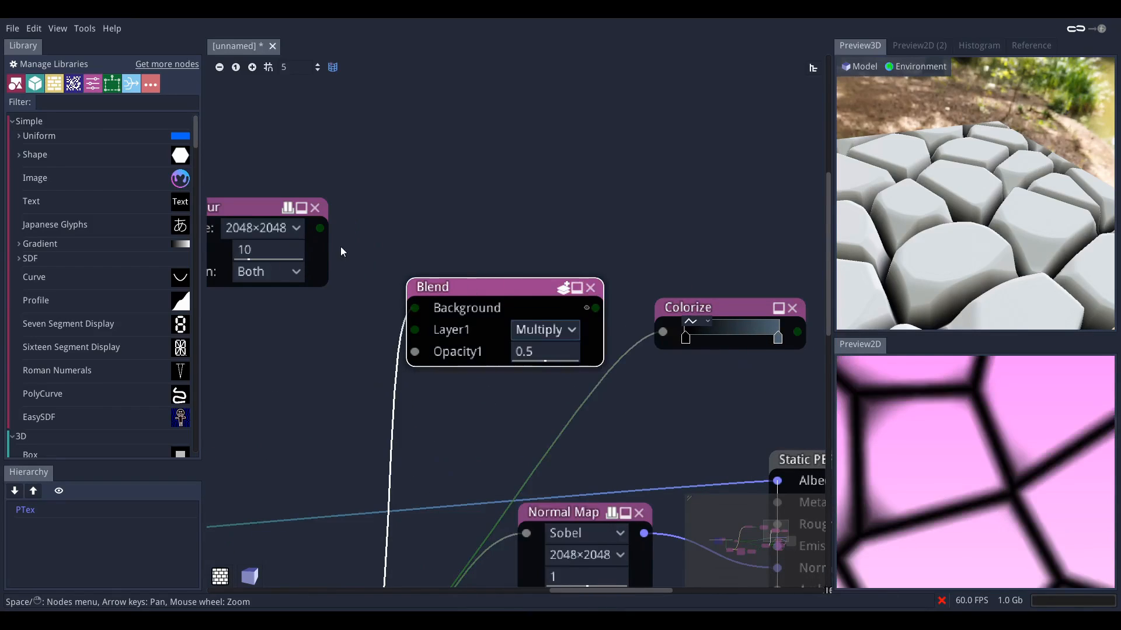
drag(319, 227, 414, 330)
click(713, 308)
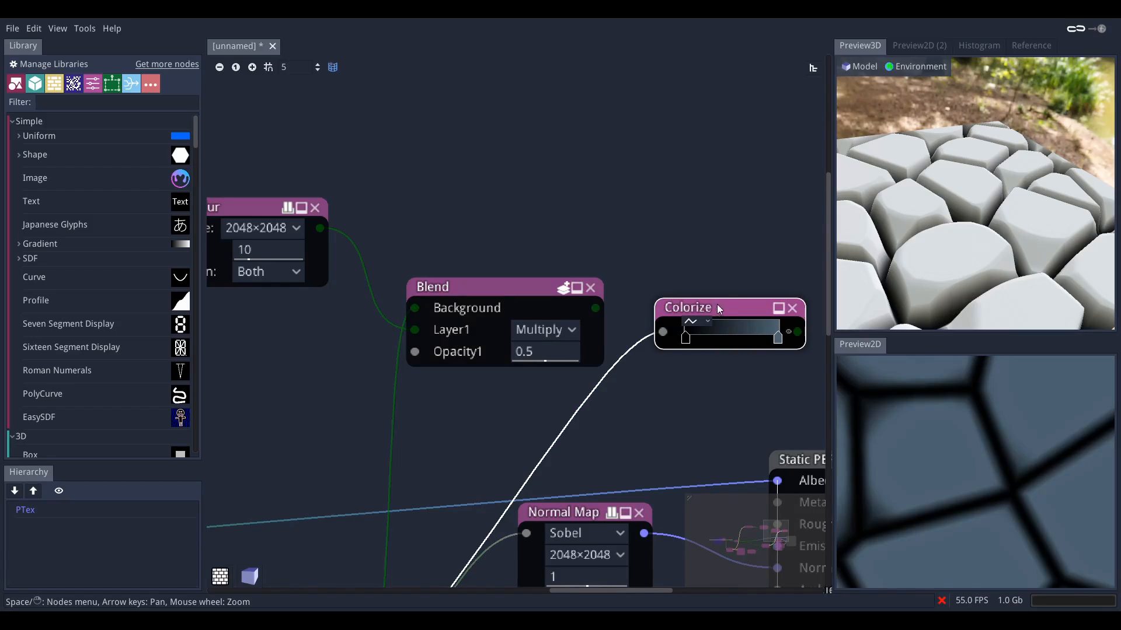
- Raise the Multiply Blend's Opacity1 to 1 and preview the result in 2D
middle_drag(807, 384, 719, 348)
click(443, 293)
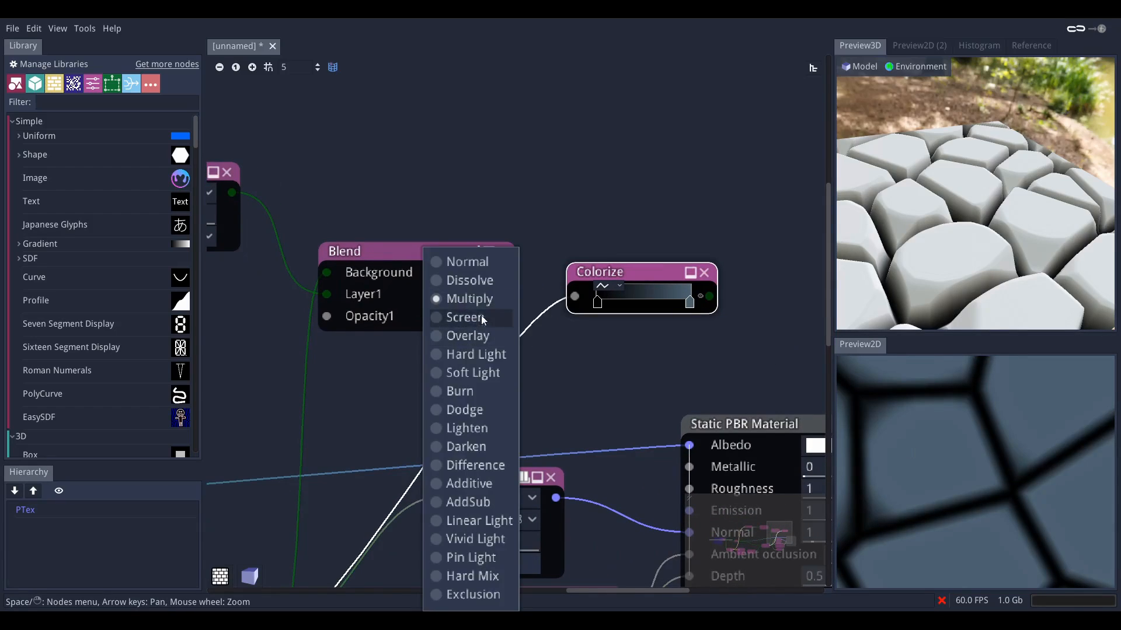
click(377, 383)
drag(457, 317, 552, 321)
click(418, 258)
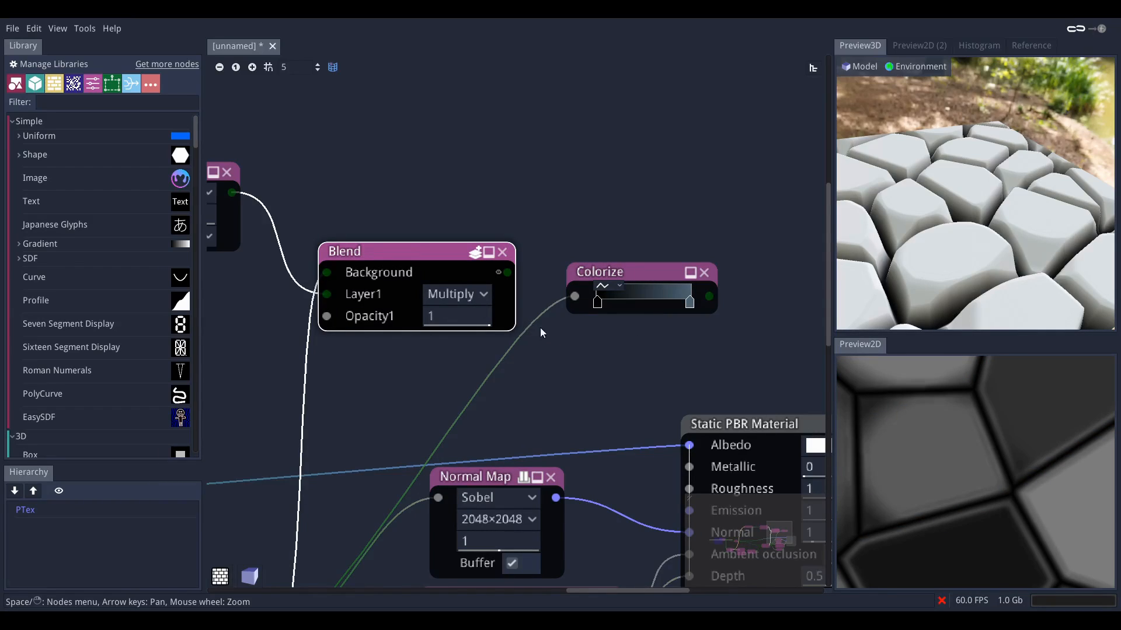
- Connect the Multiply Blend to the blue Colorize and that Colorize to the material's Albedo, and check the stones in 3D
drag(508, 273, 574, 296)
click(628, 276)
scroll(988, 452, down, 9)
middle_drag(543, 359, 414, 305)
drag(581, 242, 562, 395)
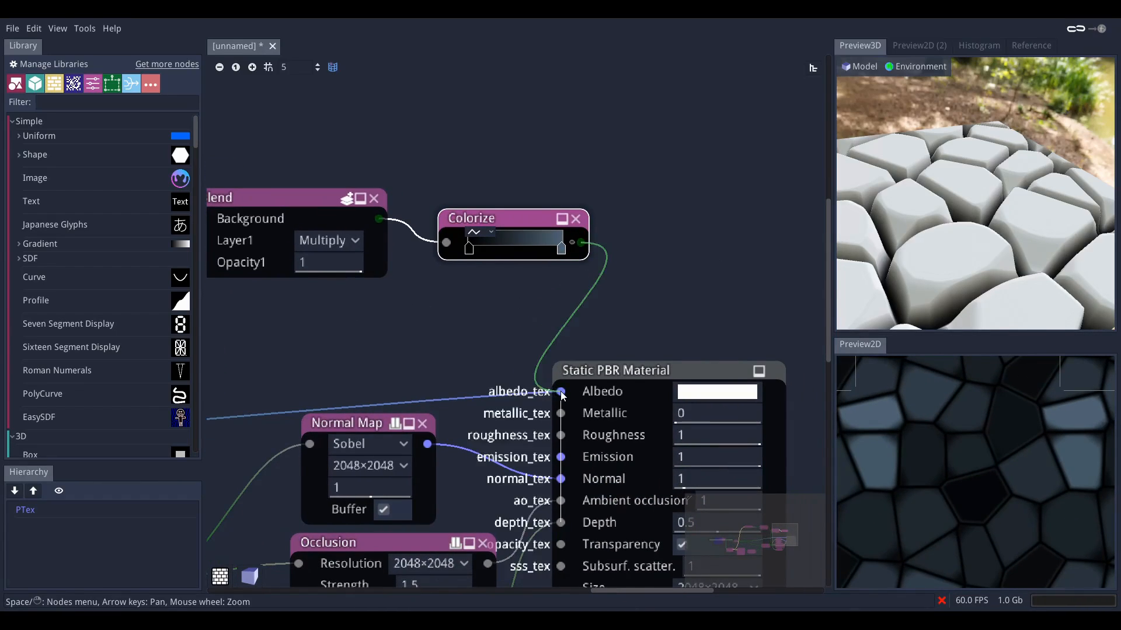
mouse_move(974, 259)
mouse_down()
mouse_move(978, 303)
mouse_move(976, 262)
mouse_move(976, 277)
mouse_up()
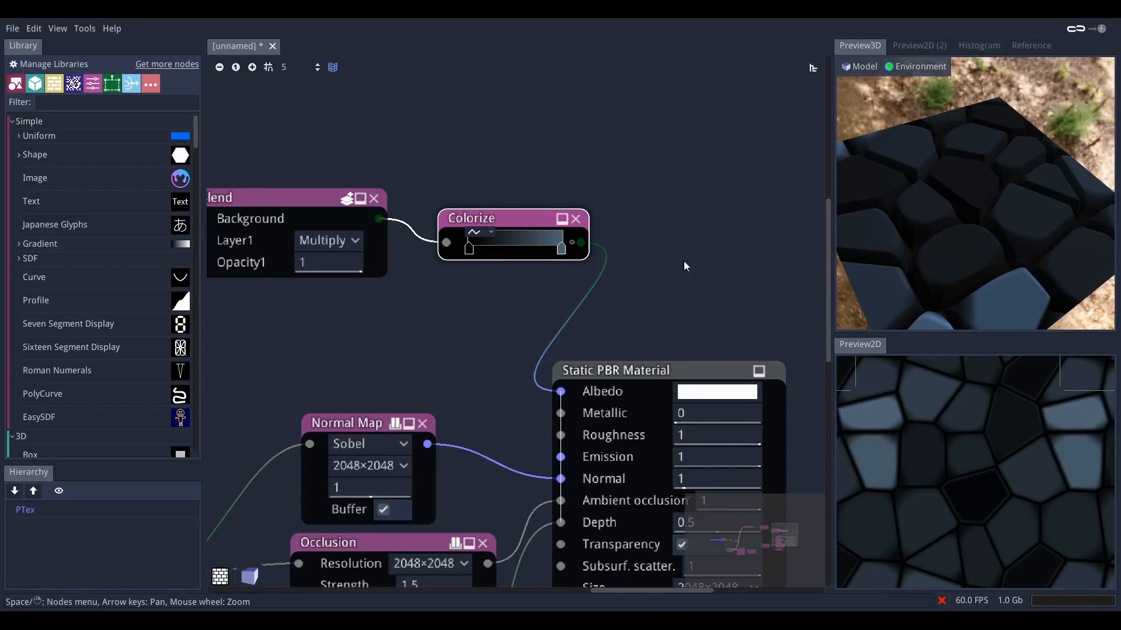
- Lower the Multiply Blend's Opacity1 to 0.72 and inspect the stone colours in 3D
middle_drag(362, 315, 524, 337)
drag(470, 285, 431, 290)
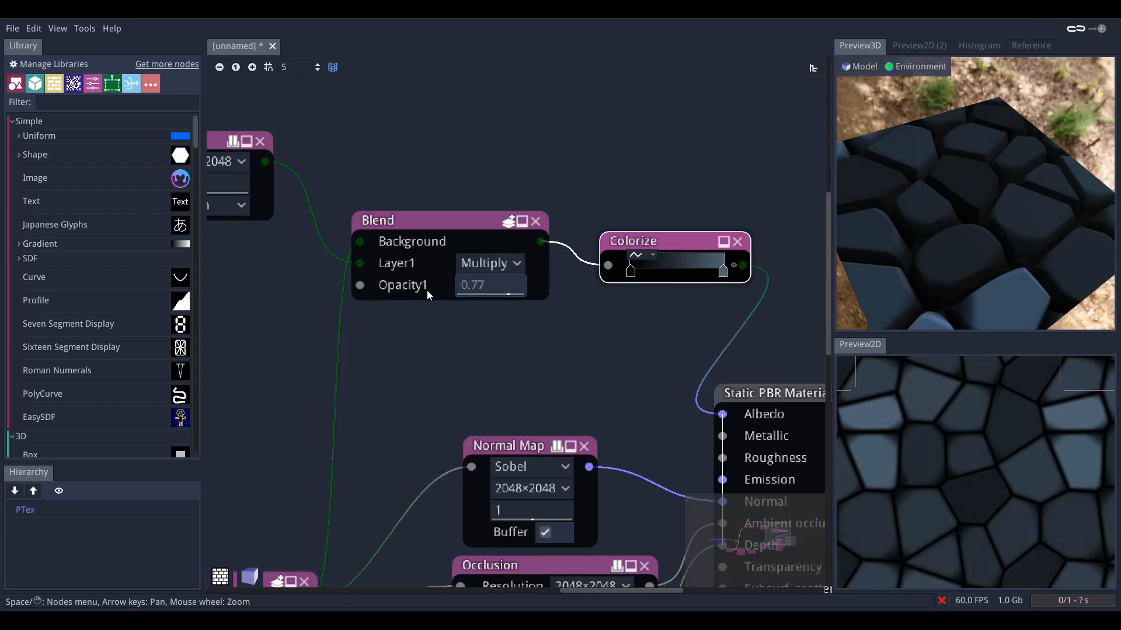
drag(901, 261, 912, 254)
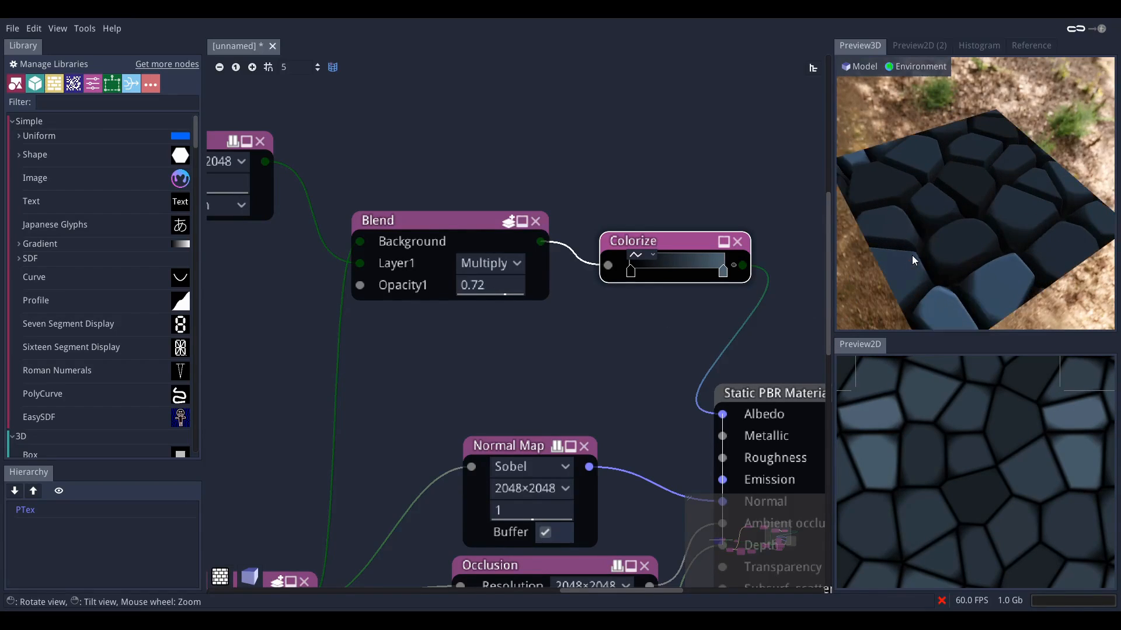
- Examine the multiplied blue stone colours up close and from several angles on the 3D plane
middle_drag(458, 351, 574, 318)
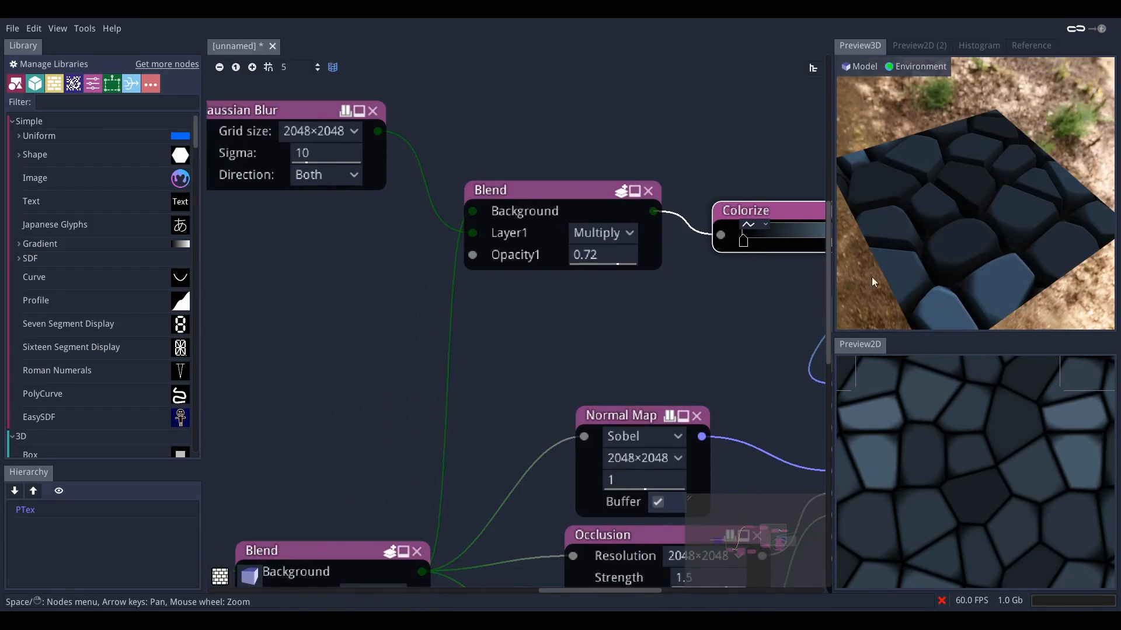
drag(986, 215, 1022, 170)
scroll(983, 212, up, 5)
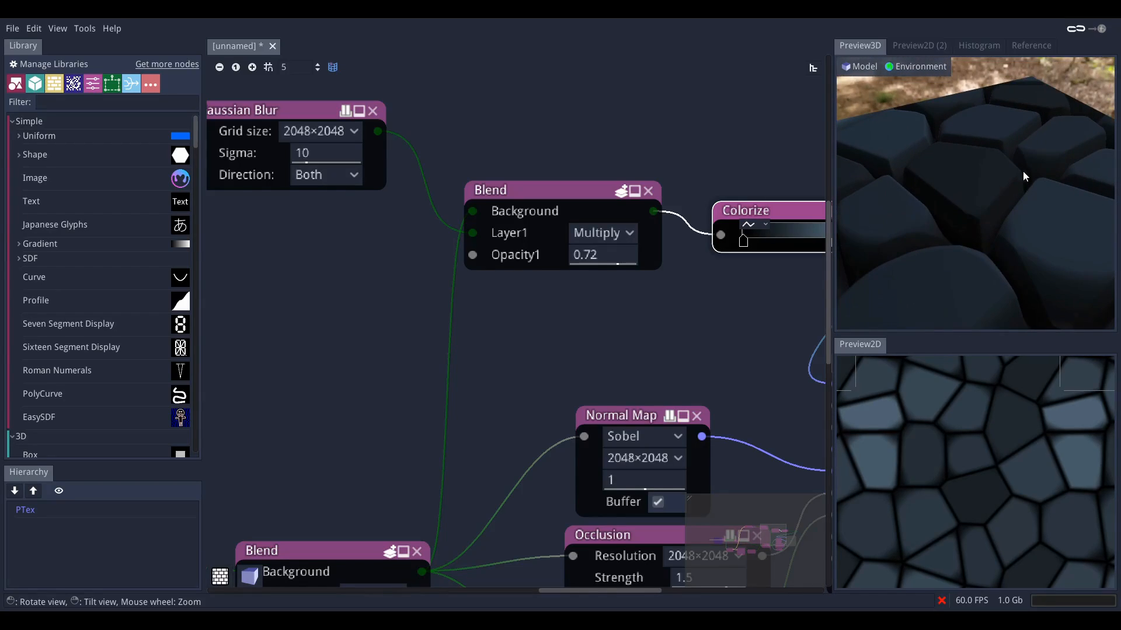
scroll(934, 236, down, 4)
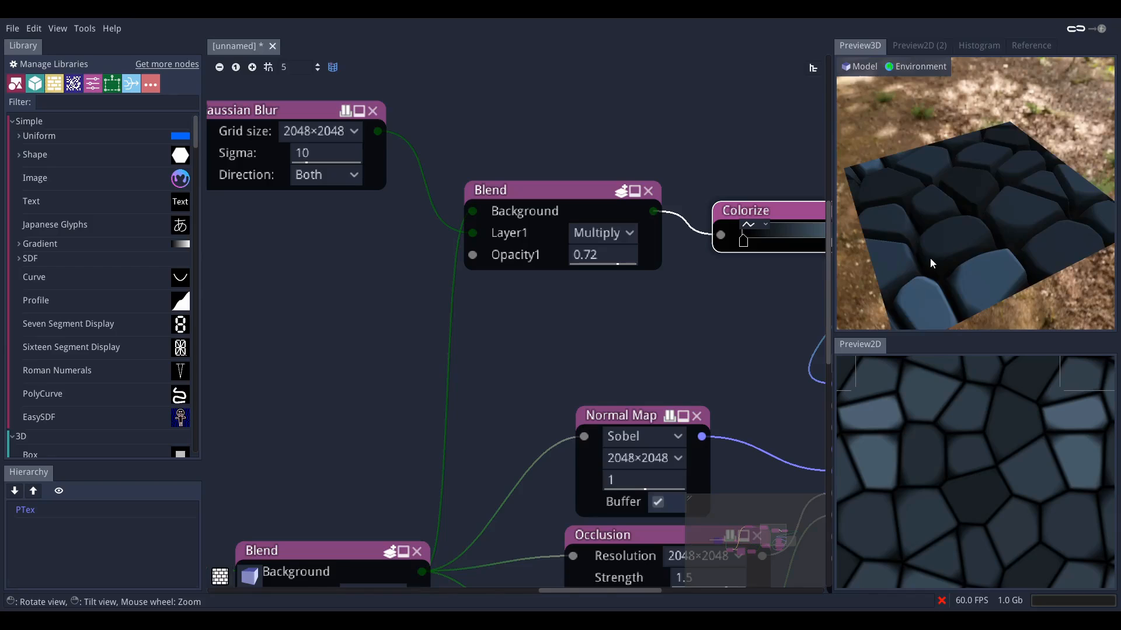
scroll(945, 248, up, 6)
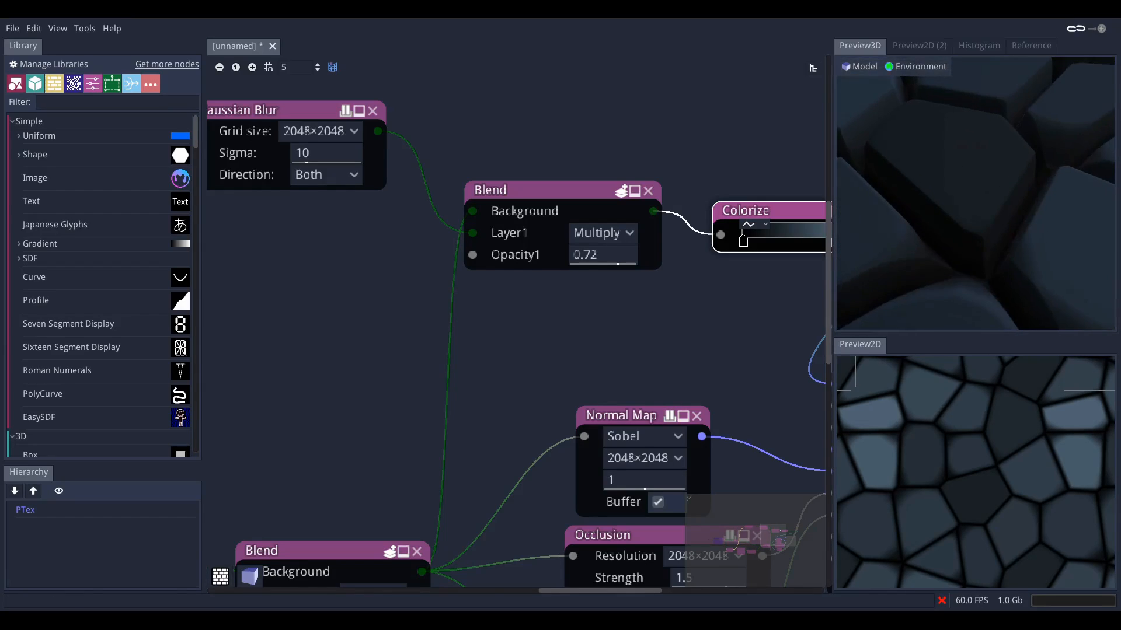
drag(955, 263, 954, 243)
- Shift the Darken Blend and the random-grey Gaussian Blur slightly back toward their source nodes to space out the graph
scroll(495, 316, down, 4)
middle_drag(410, 364, 519, 323)
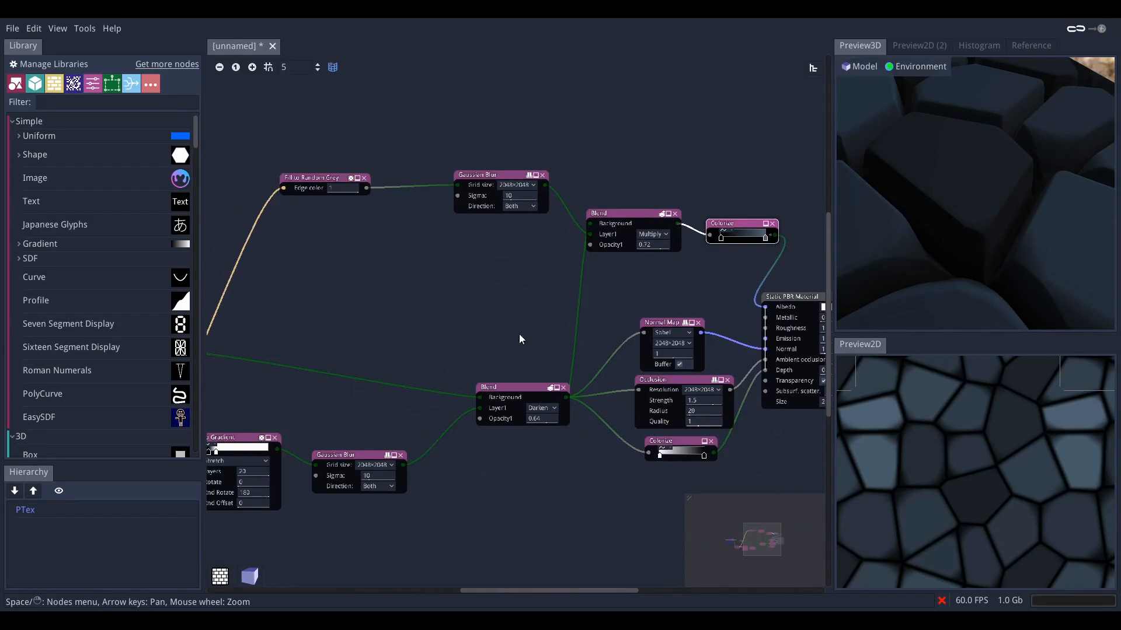
drag(519, 387, 479, 382)
middle_drag(376, 269, 401, 263)
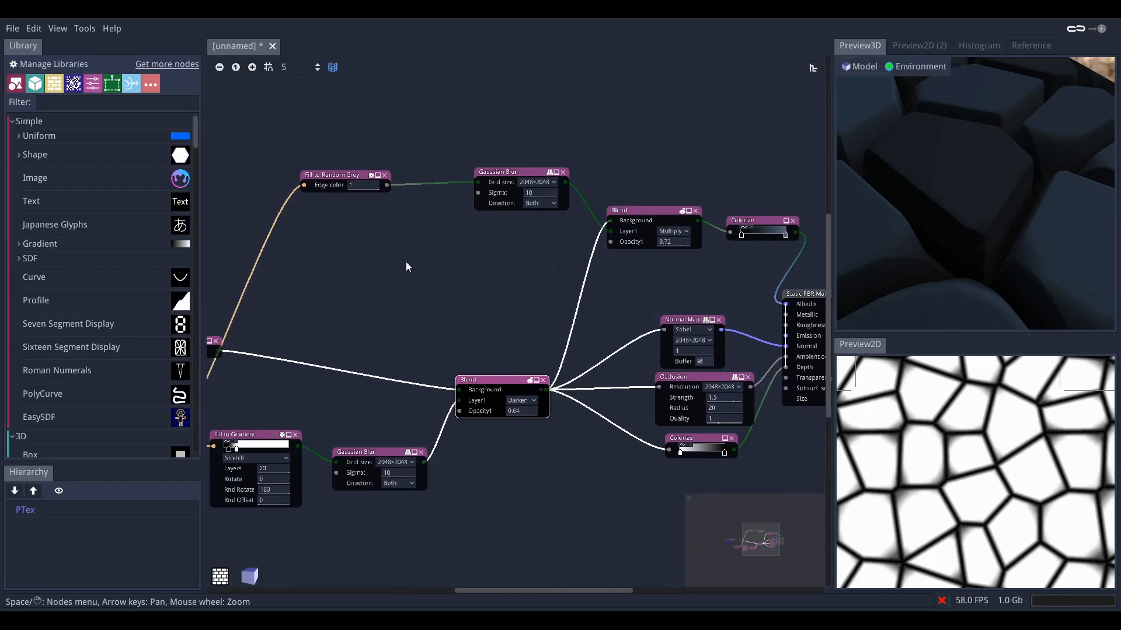
drag(521, 174, 490, 169)
middle_drag(505, 237, 533, 227)
- Preview the Multiply Blend and Invert outputs in 2D to examine the stone outlines
click(527, 221)
scroll(322, 288, down, 2)
middle_drag(355, 284, 379, 286)
scroll(275, 306, up, 1)
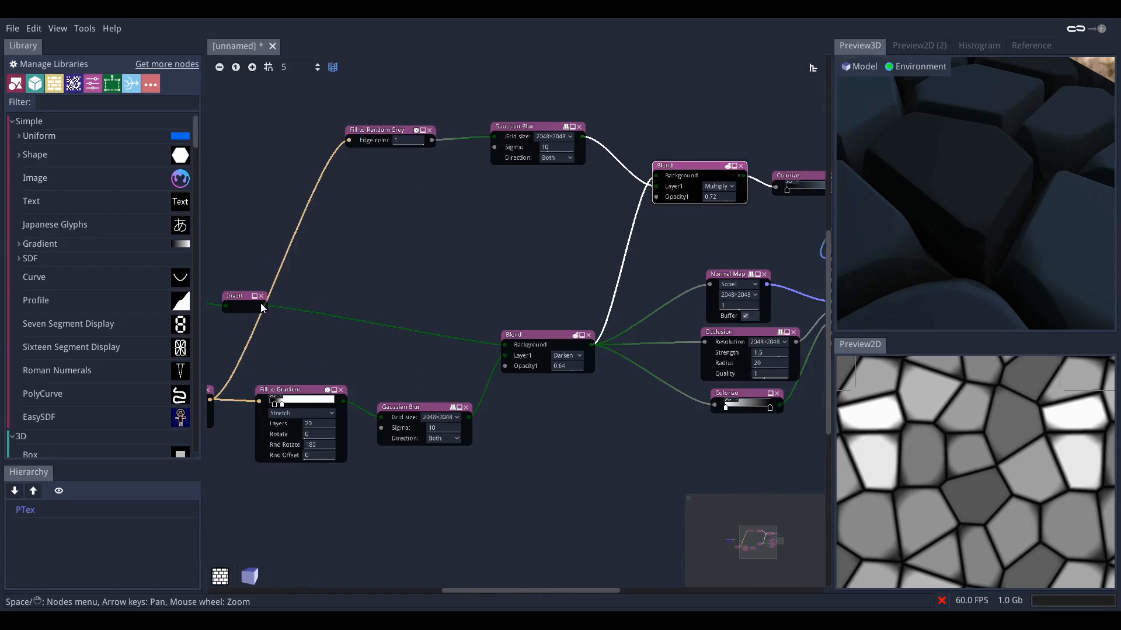
middle_drag(275, 297, 328, 258)
scroll(268, 270, down, 2)
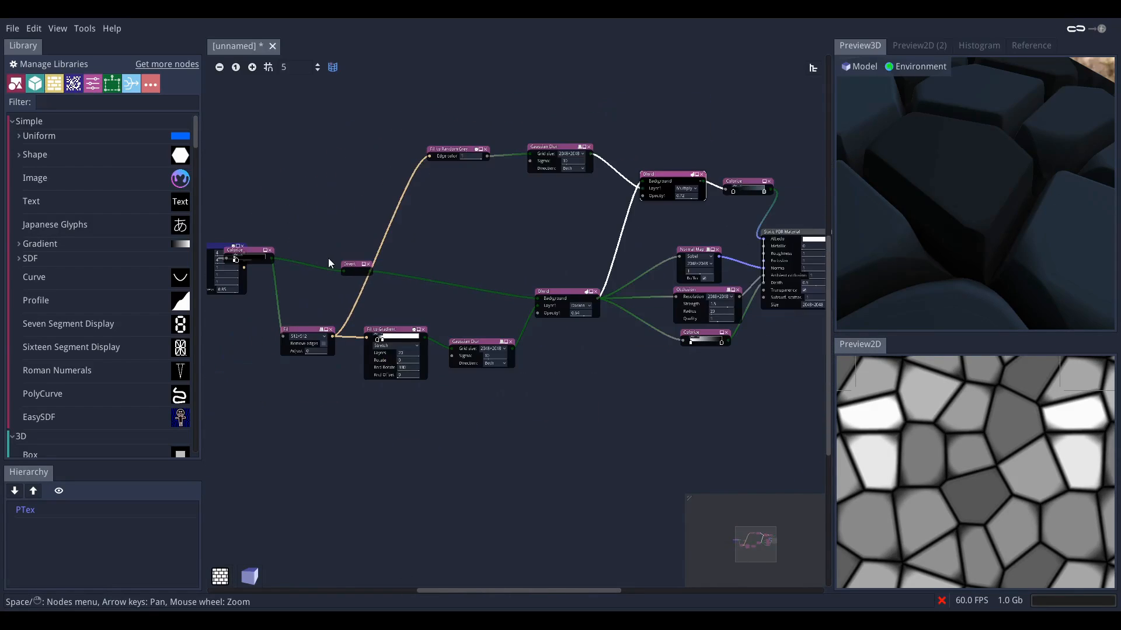
click(353, 267)
middle_drag(459, 299, 460, 300)
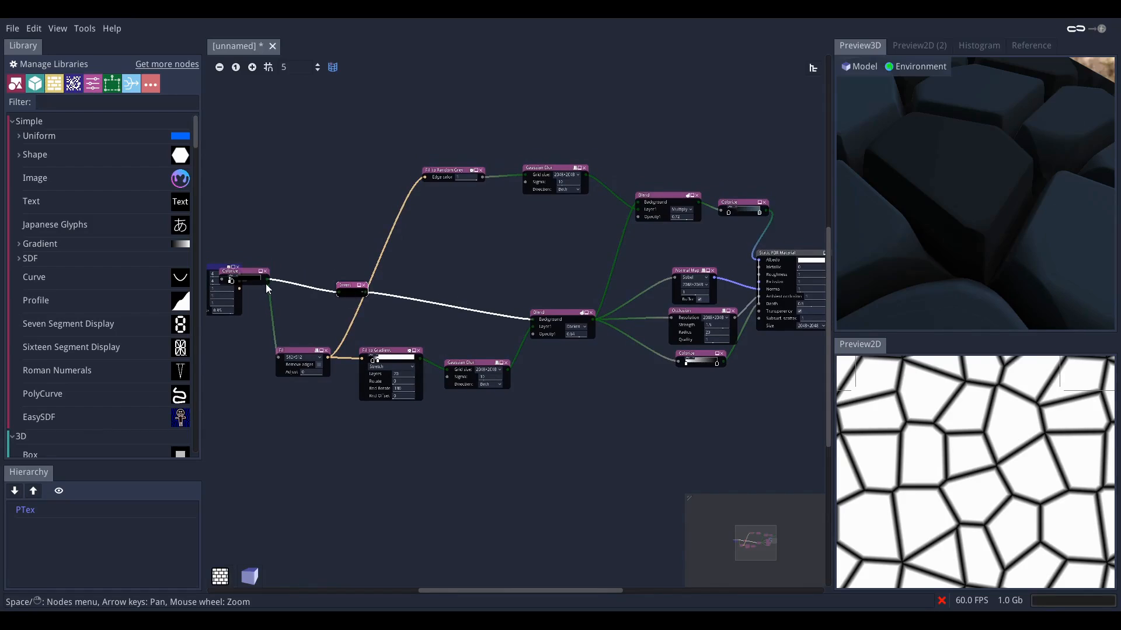
- Add a new Colorize node fed by the Voronoi edge Colorize that precedes the Invert
drag(267, 281, 562, 241)
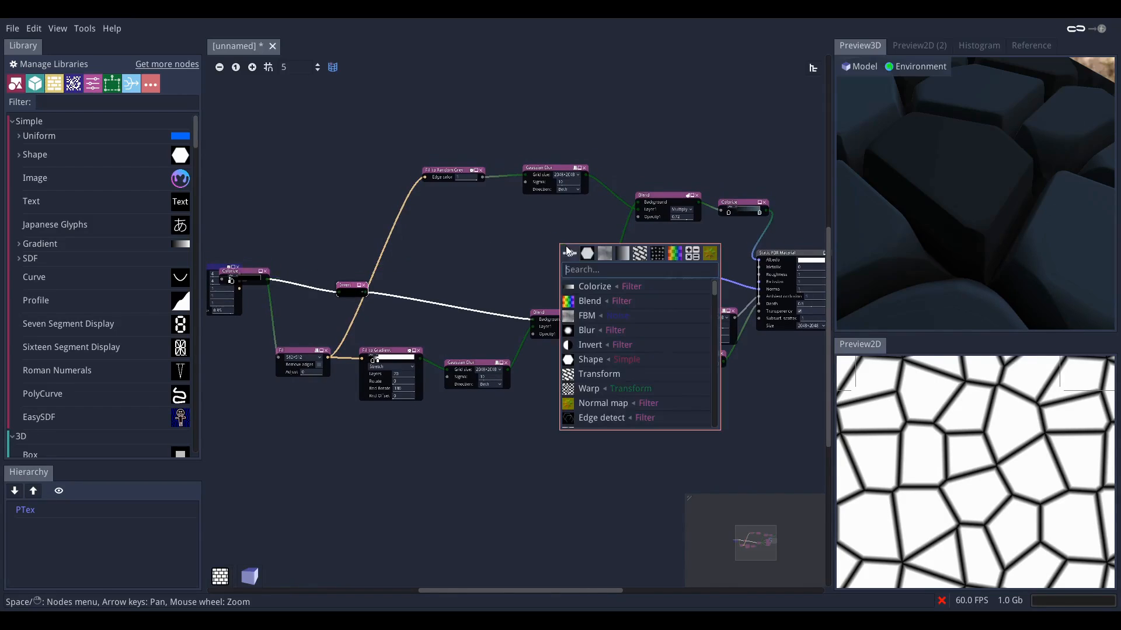
click(600, 286)
scroll(508, 248, up, 4)
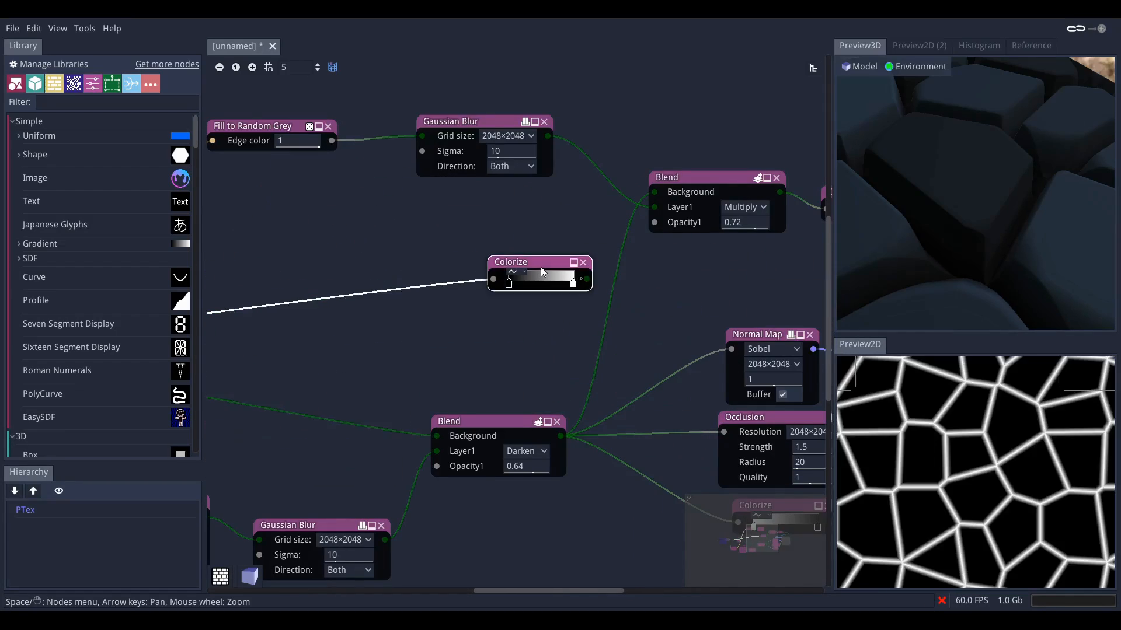
- Change the white end stop of the new Colorize's gradient to red
scroll(540, 268, up, 2)
scroll(541, 310, up, 2)
double_click(607, 261)
drag(736, 296, 790, 242)
click(789, 243)
- Add a Blend node combining the blue and red Colorize outputs, and connect it to the material's Albedo
middle_drag(743, 215, 458, 254)
scroll(607, 236, down, 2)
scroll(459, 253, down, 3)
right_click(515, 255)
click(552, 310)
drag(615, 208, 512, 264)
drag(655, 270, 762, 270)
drag(573, 249, 713, 280)
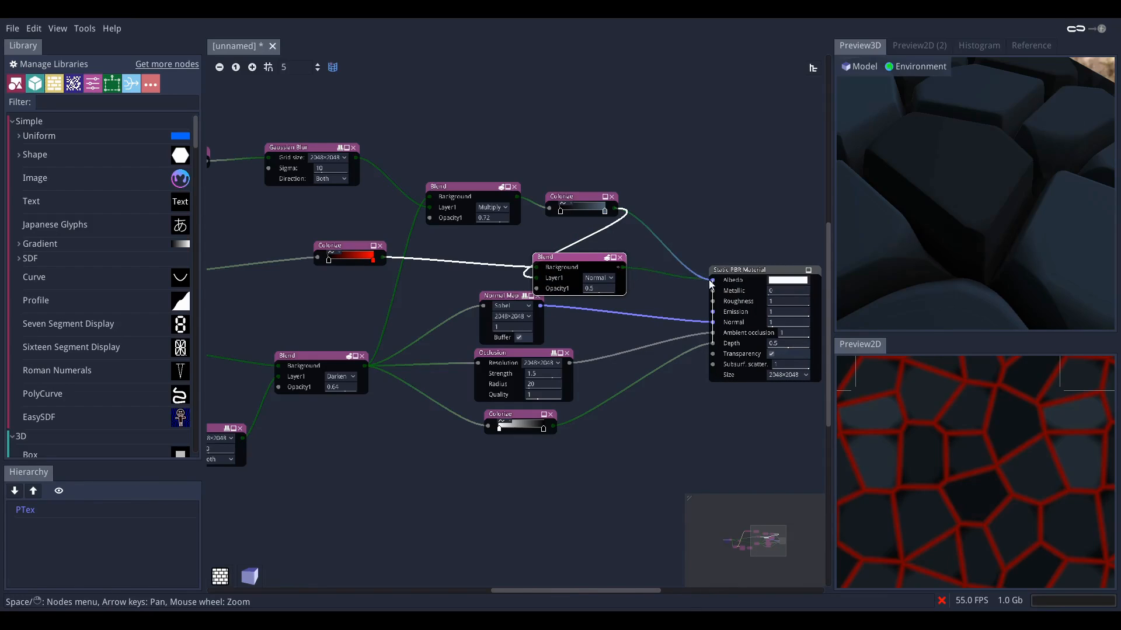
- Set the new Blend's mode to Screen and its Opacity1 to 1
scroll(658, 291, up, 2)
click(574, 272)
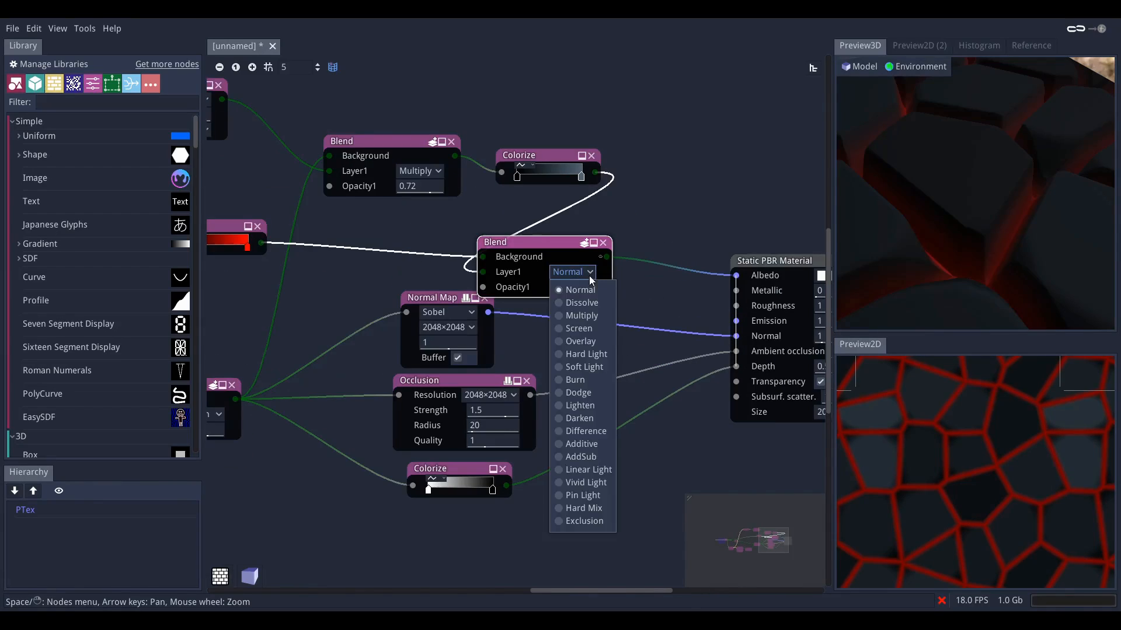
click(586, 328)
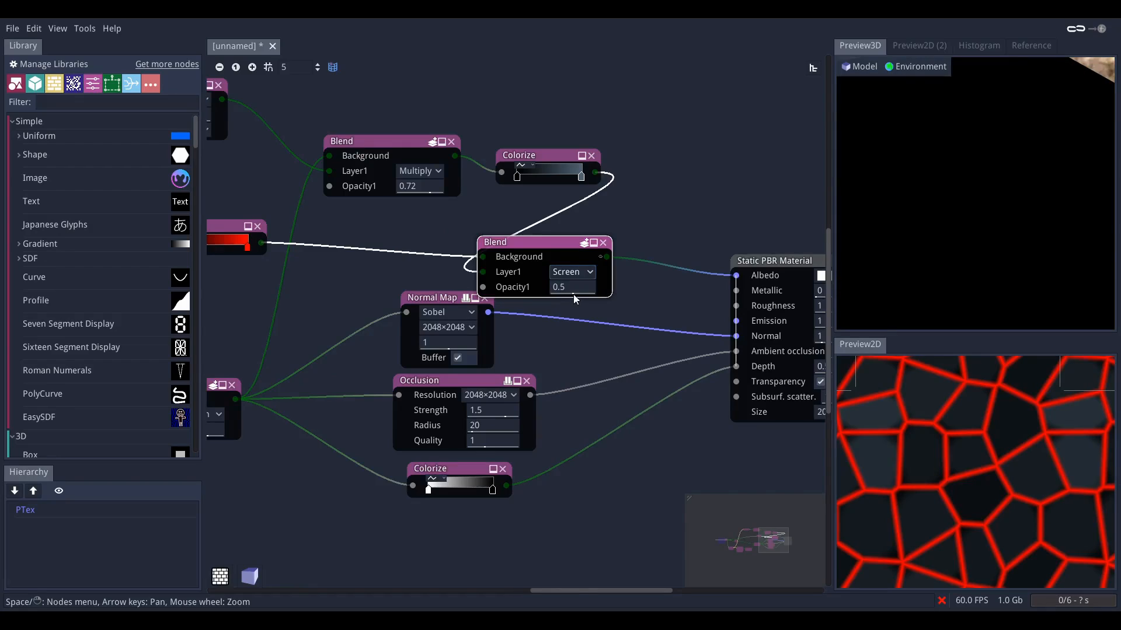
click(571, 288)
- Examine the red cracks between the stones on the 3D plane from far, near and low angles
scroll(1024, 223, down, 5)
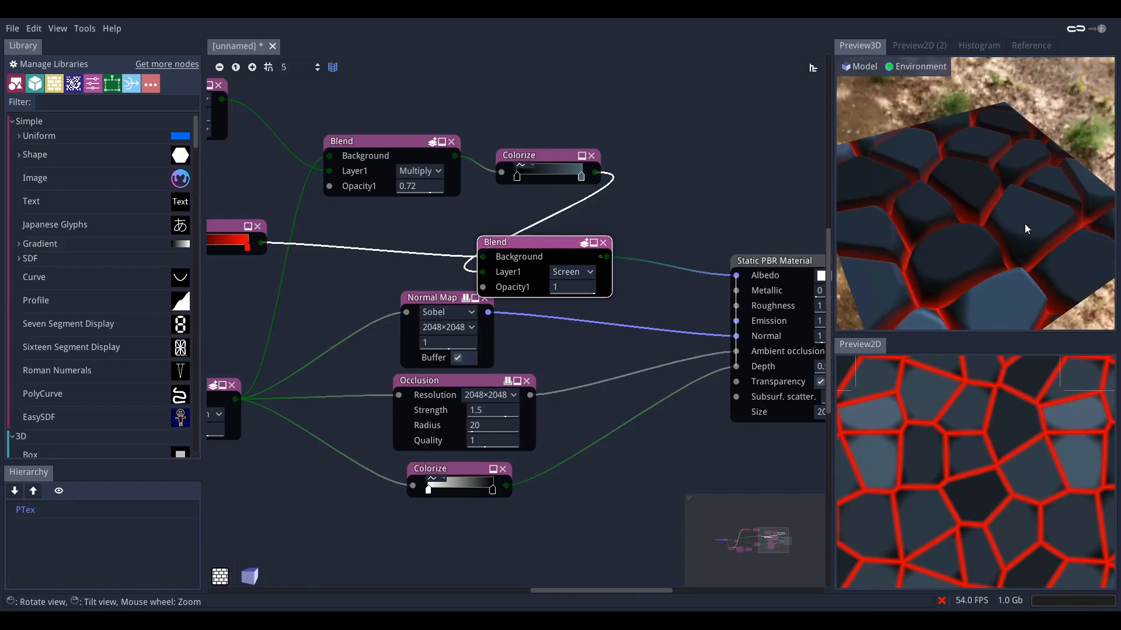
scroll(1008, 229, down, 3)
drag(1008, 229, 931, 237)
scroll(1005, 229, up, 5)
drag(1006, 229, 1002, 184)
scroll(1005, 233, down, 3)
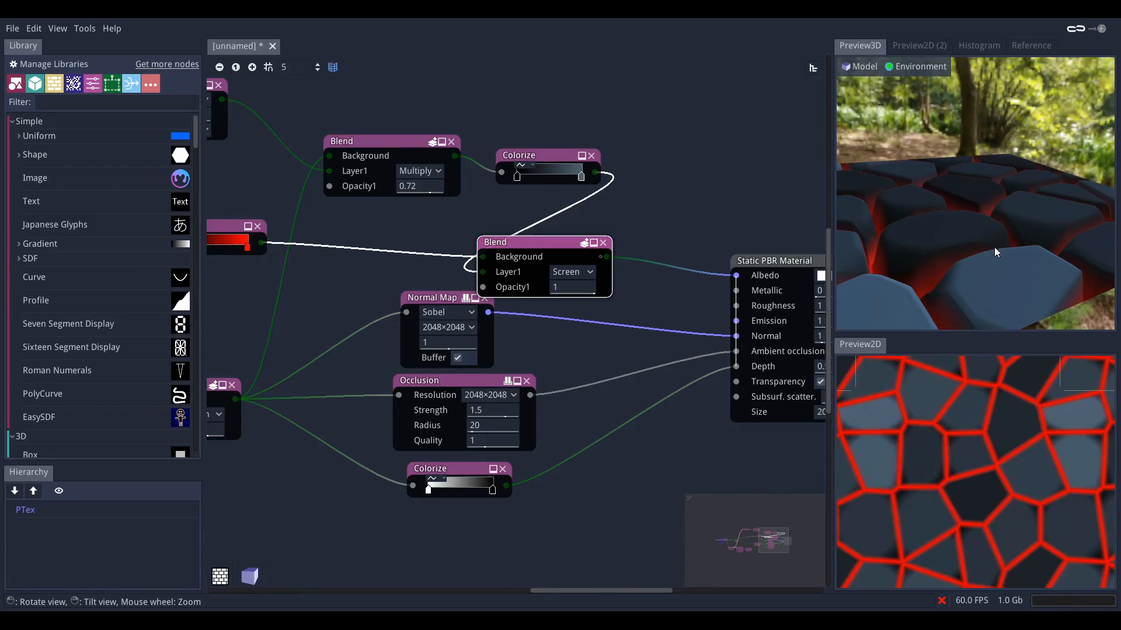
- Review the node graph and preview the Fill to Gradient output in 2D to examine its edge shading
scroll(650, 392, down, 4)
middle_drag(480, 442, 662, 387)
scroll(408, 351, down, 2)
middle_drag(451, 335, 524, 310)
scroll(524, 311, up, 4)
middle_drag(476, 370, 517, 345)
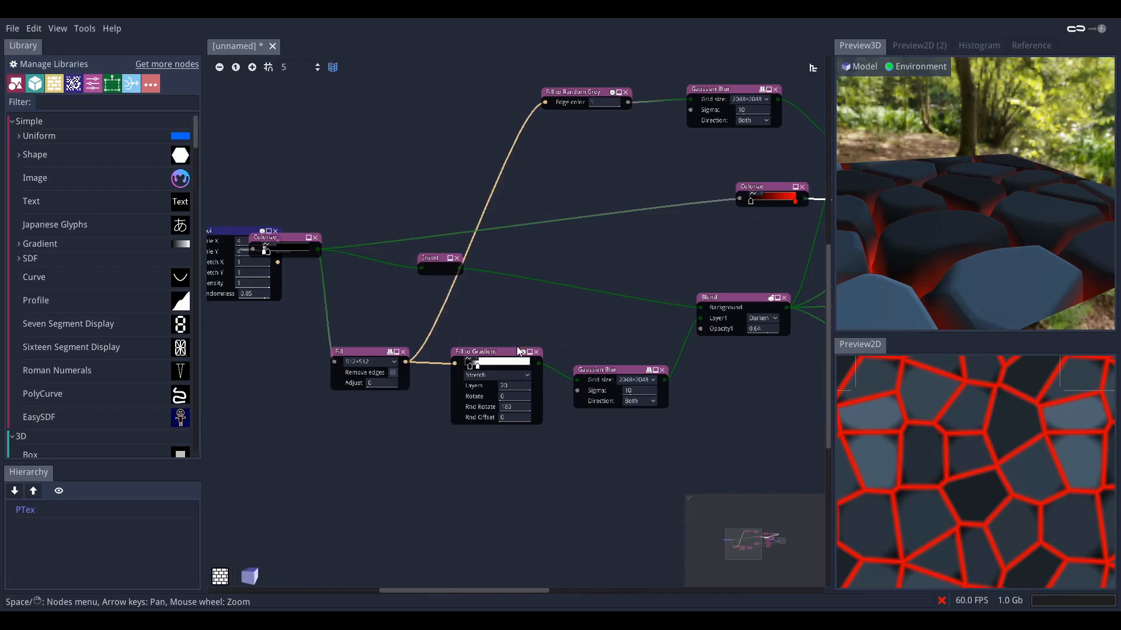
click(503, 352)
scroll(954, 447, up, 2)
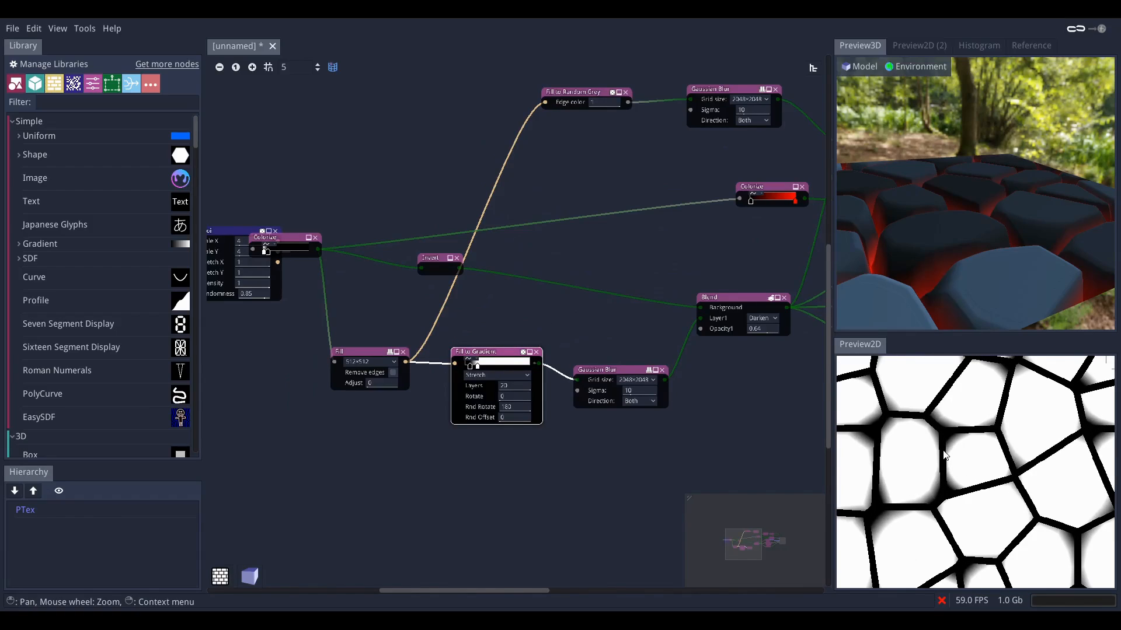
middle_drag(683, 463, 571, 459)
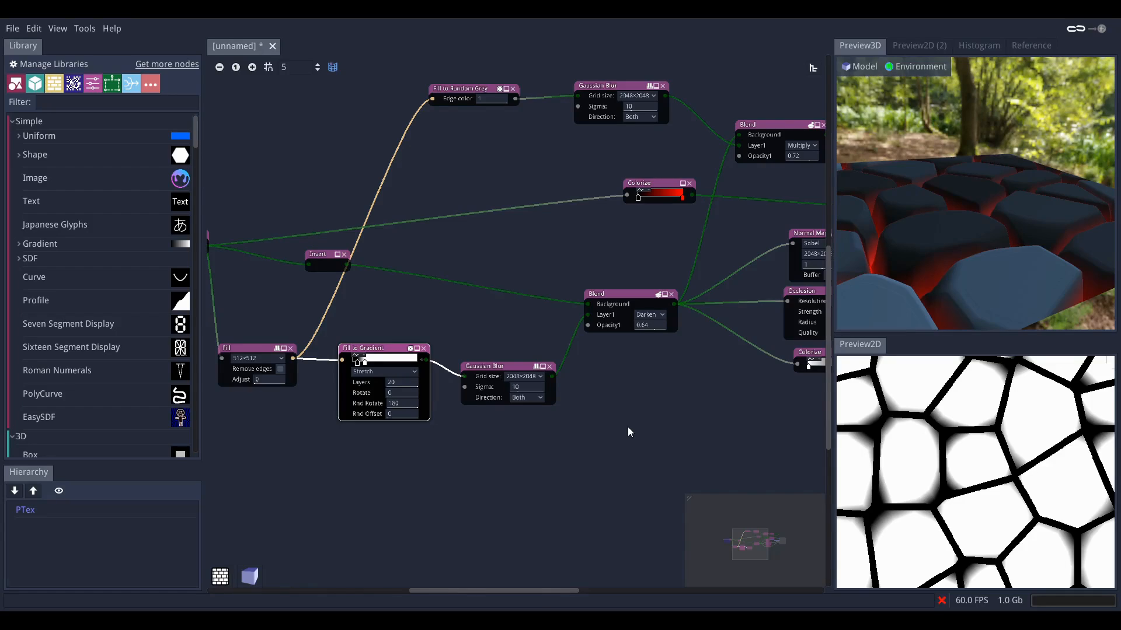
scroll(561, 403, down, 5)
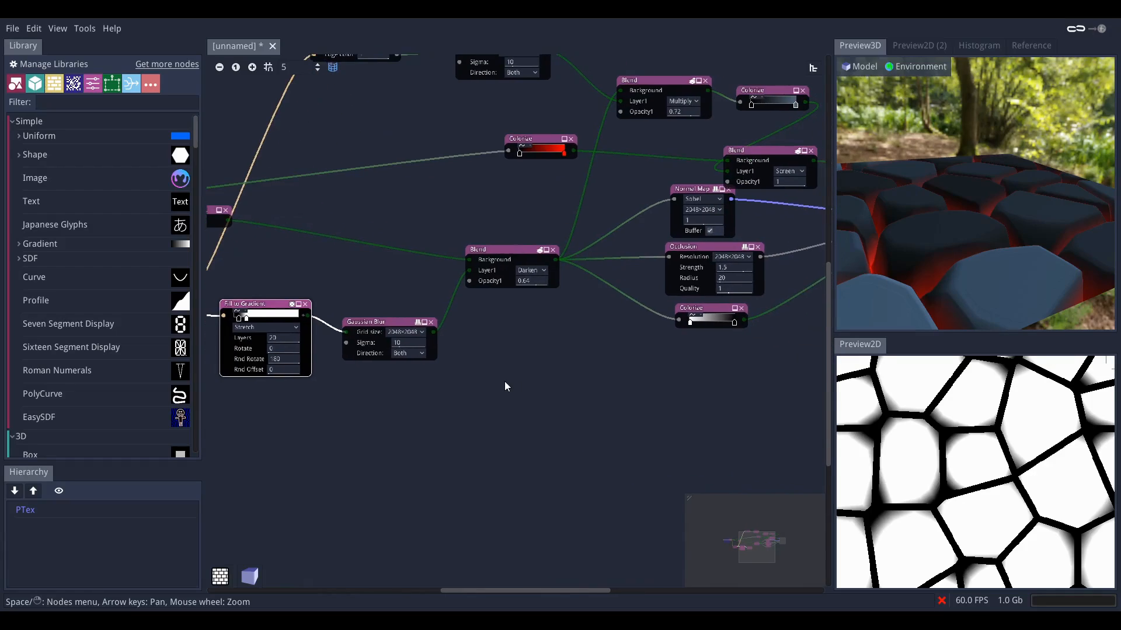
middle_drag(557, 373, 553, 373)
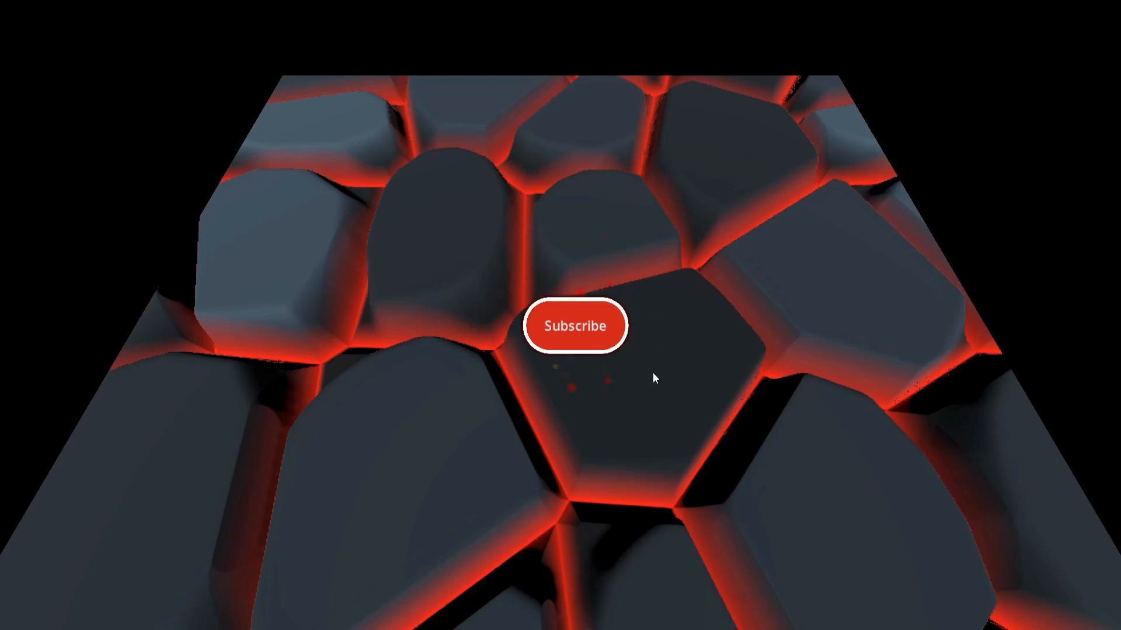
click(599, 338)
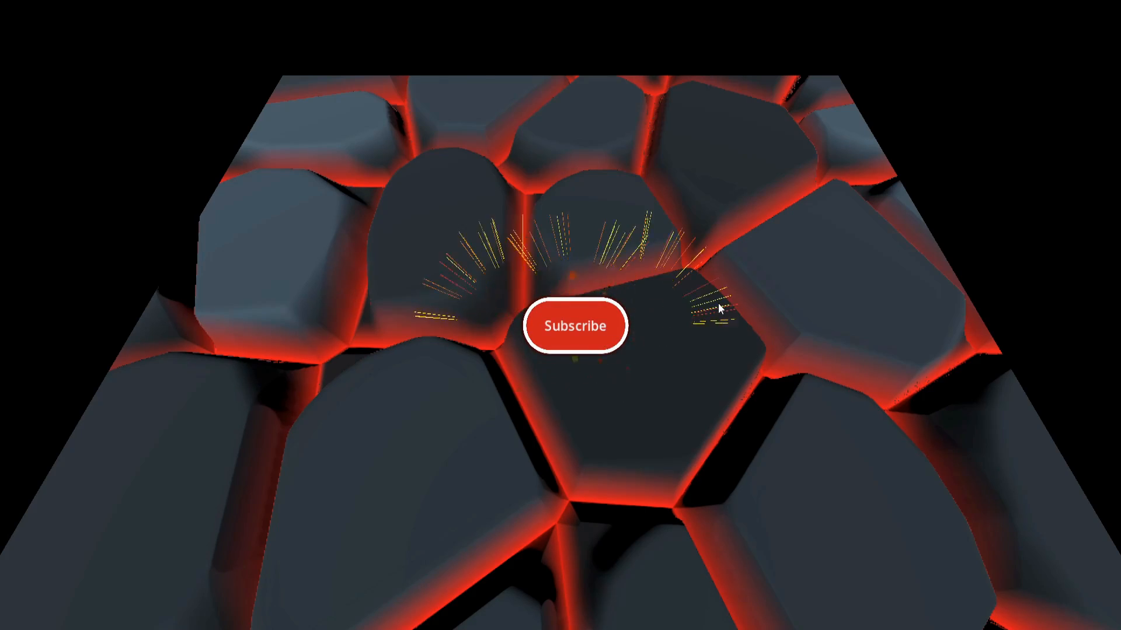